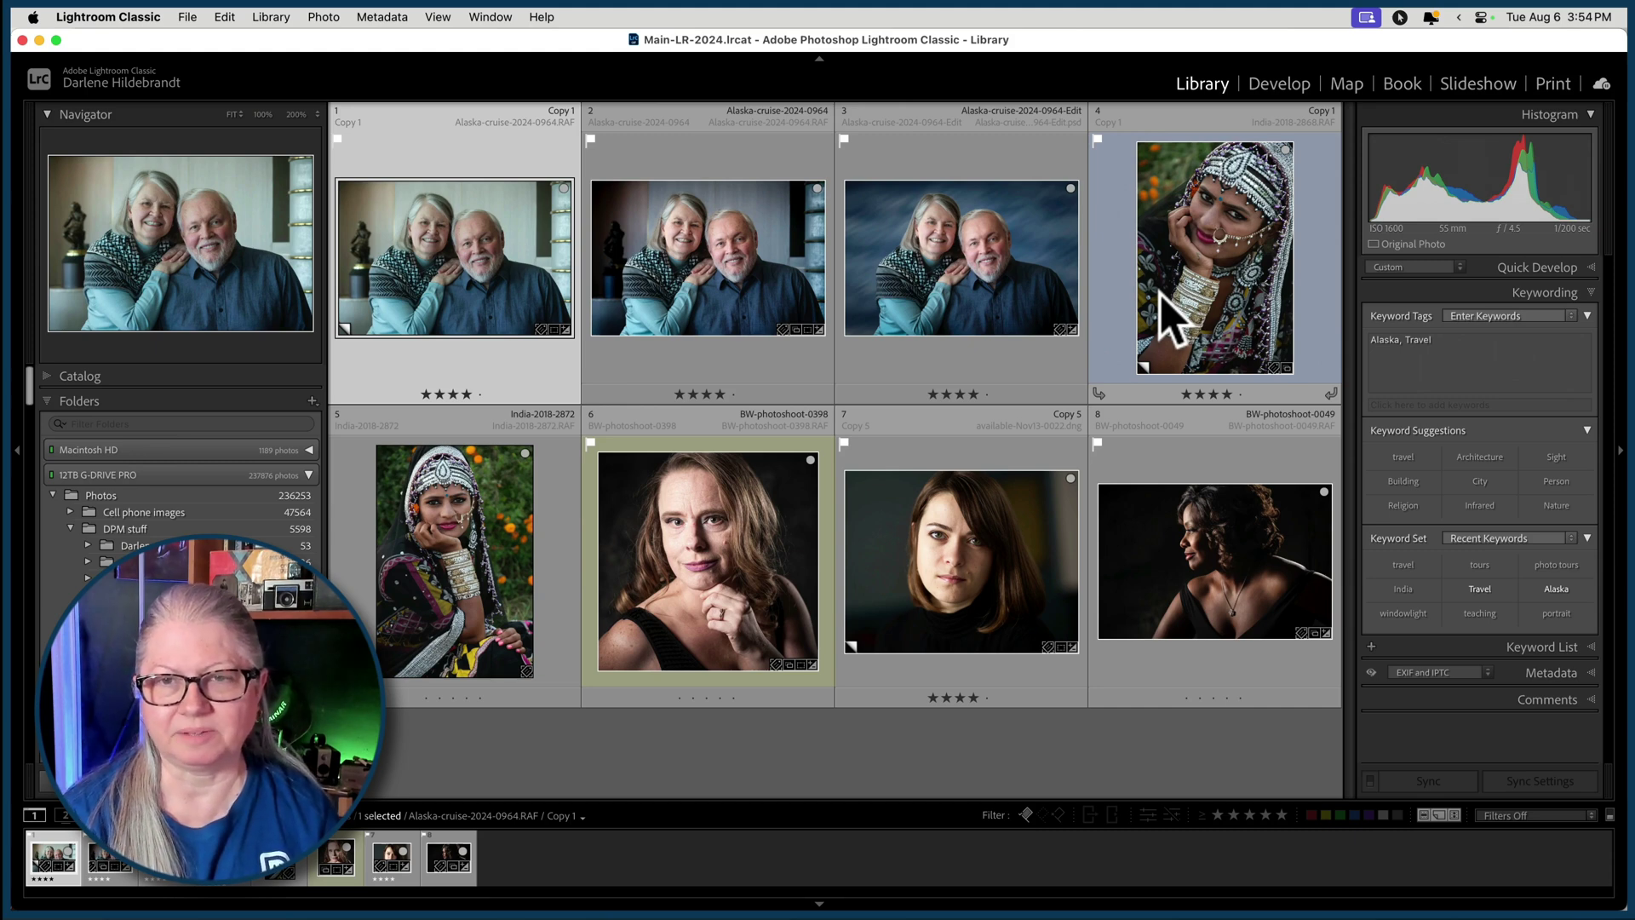
- Open the first couple portrait, Alaska-cruise-2024-0964 Copy 1, in the Develop module
left_click(485, 281)
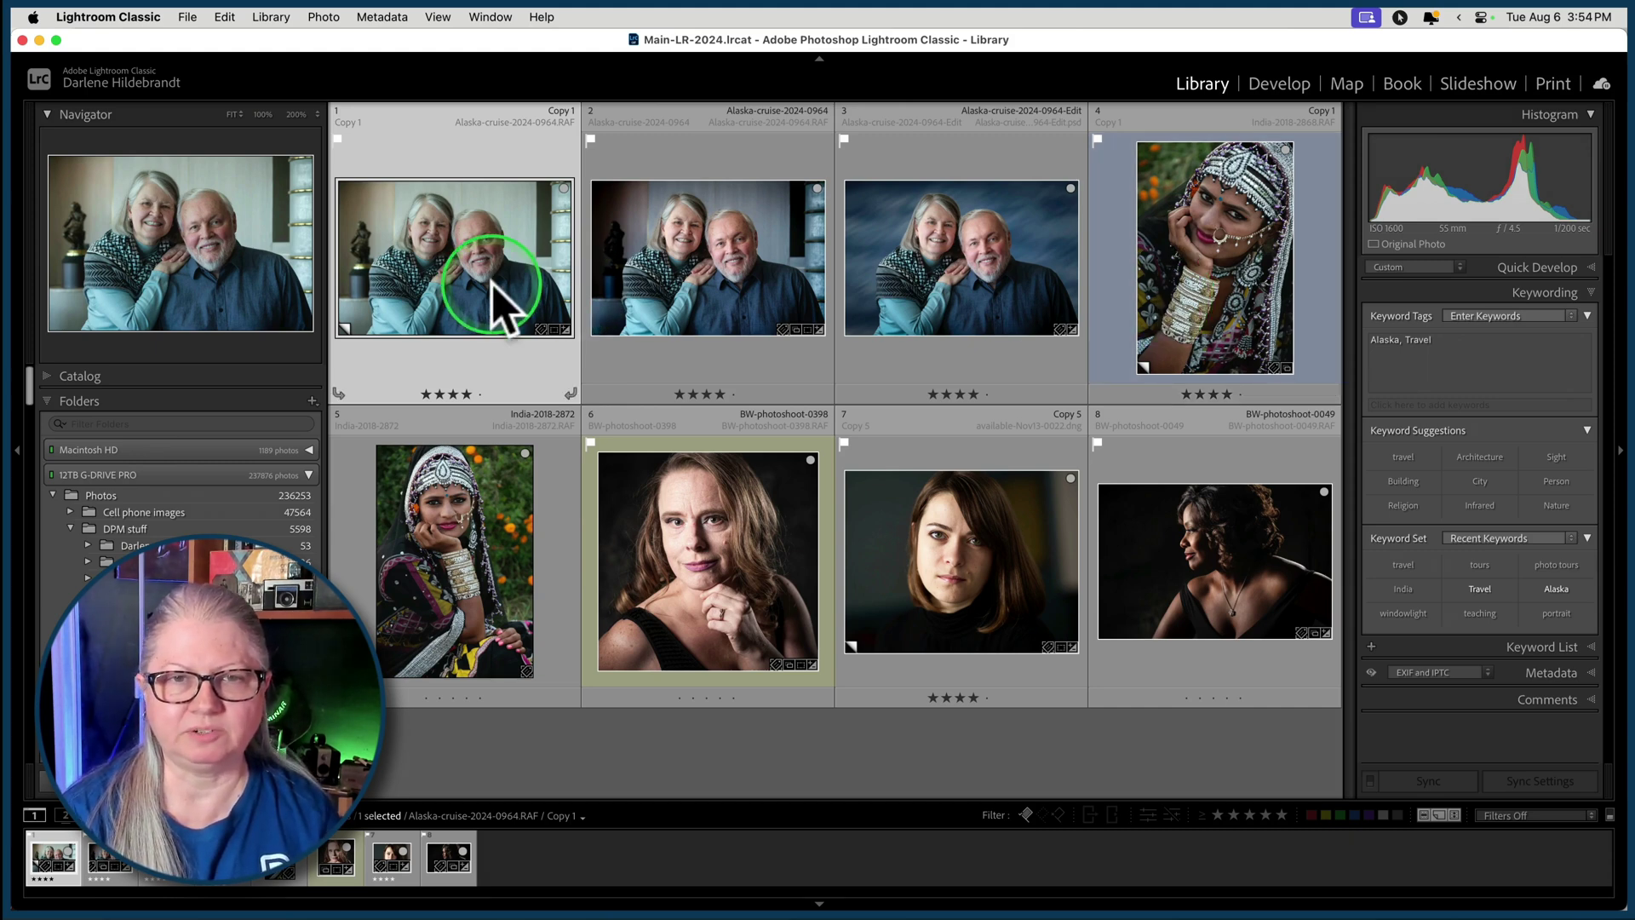
left_click(495, 293)
left_click(1279, 82)
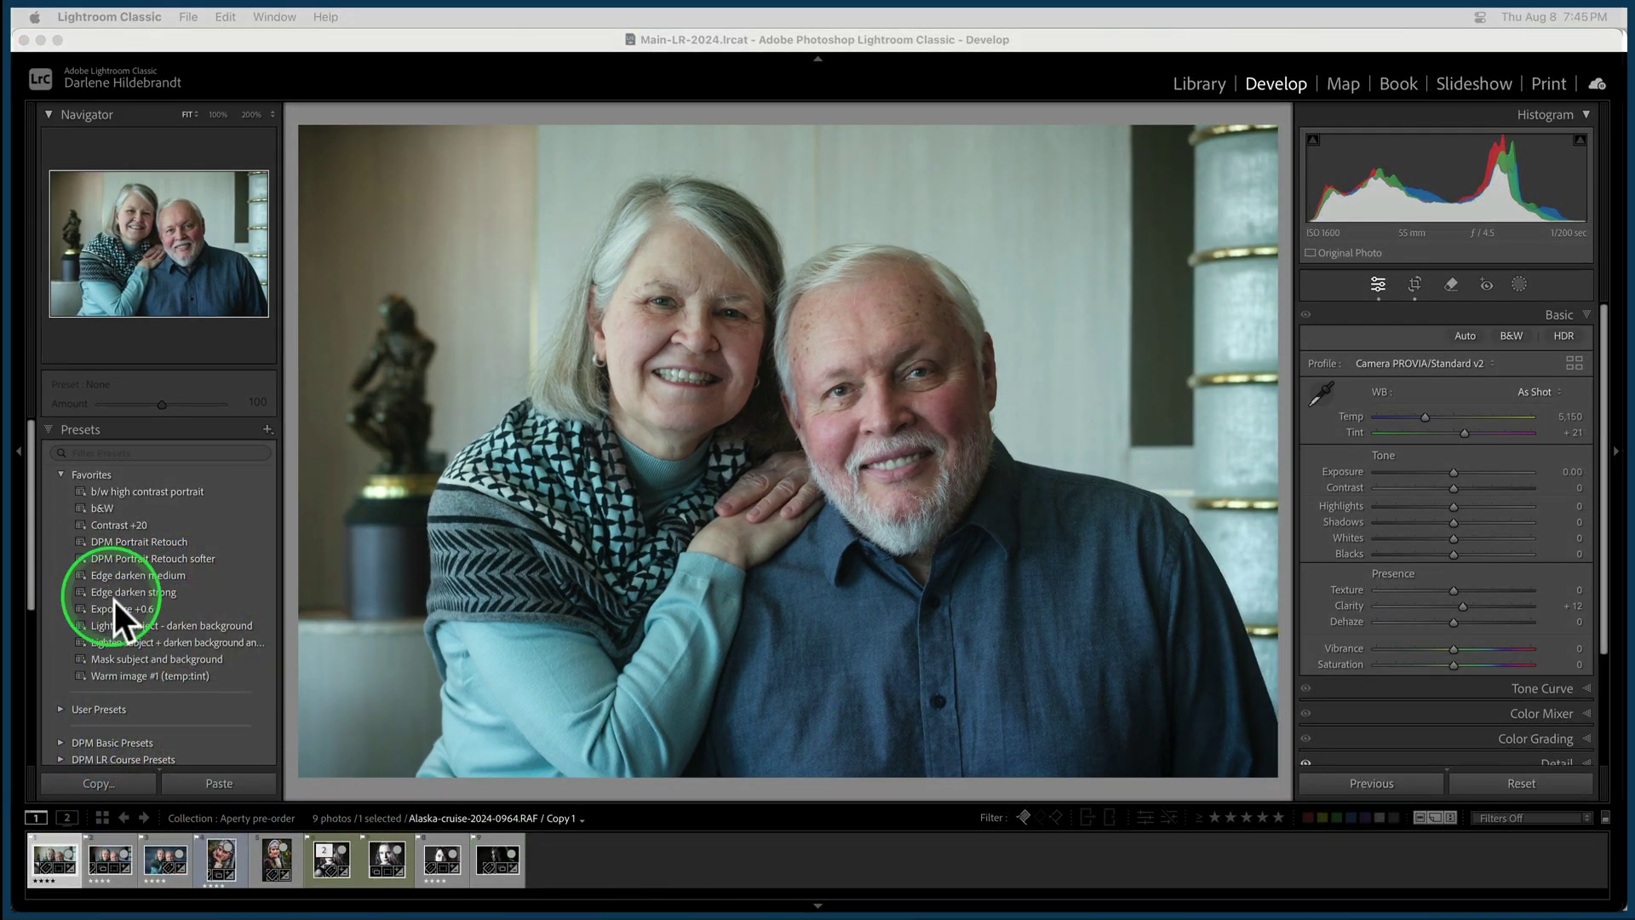
- Apply the Exposure +0.6, Edge darken medium, Warm image #1, Contrast +20 and DPM Portrait Retouch presets
left_click(119, 606)
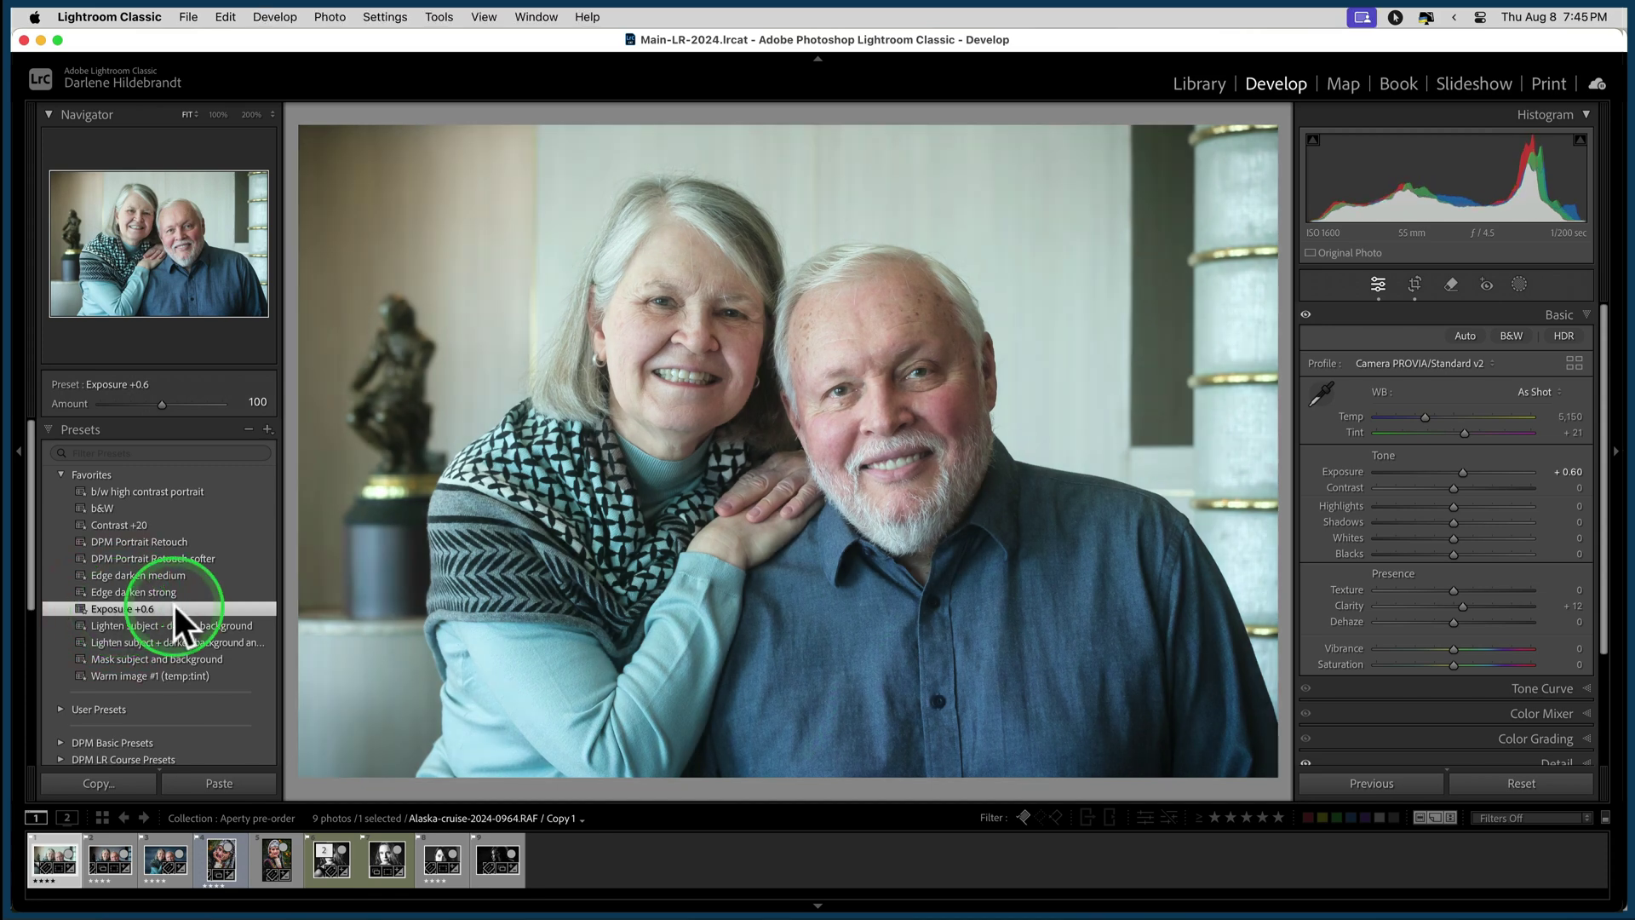
left_click(139, 572)
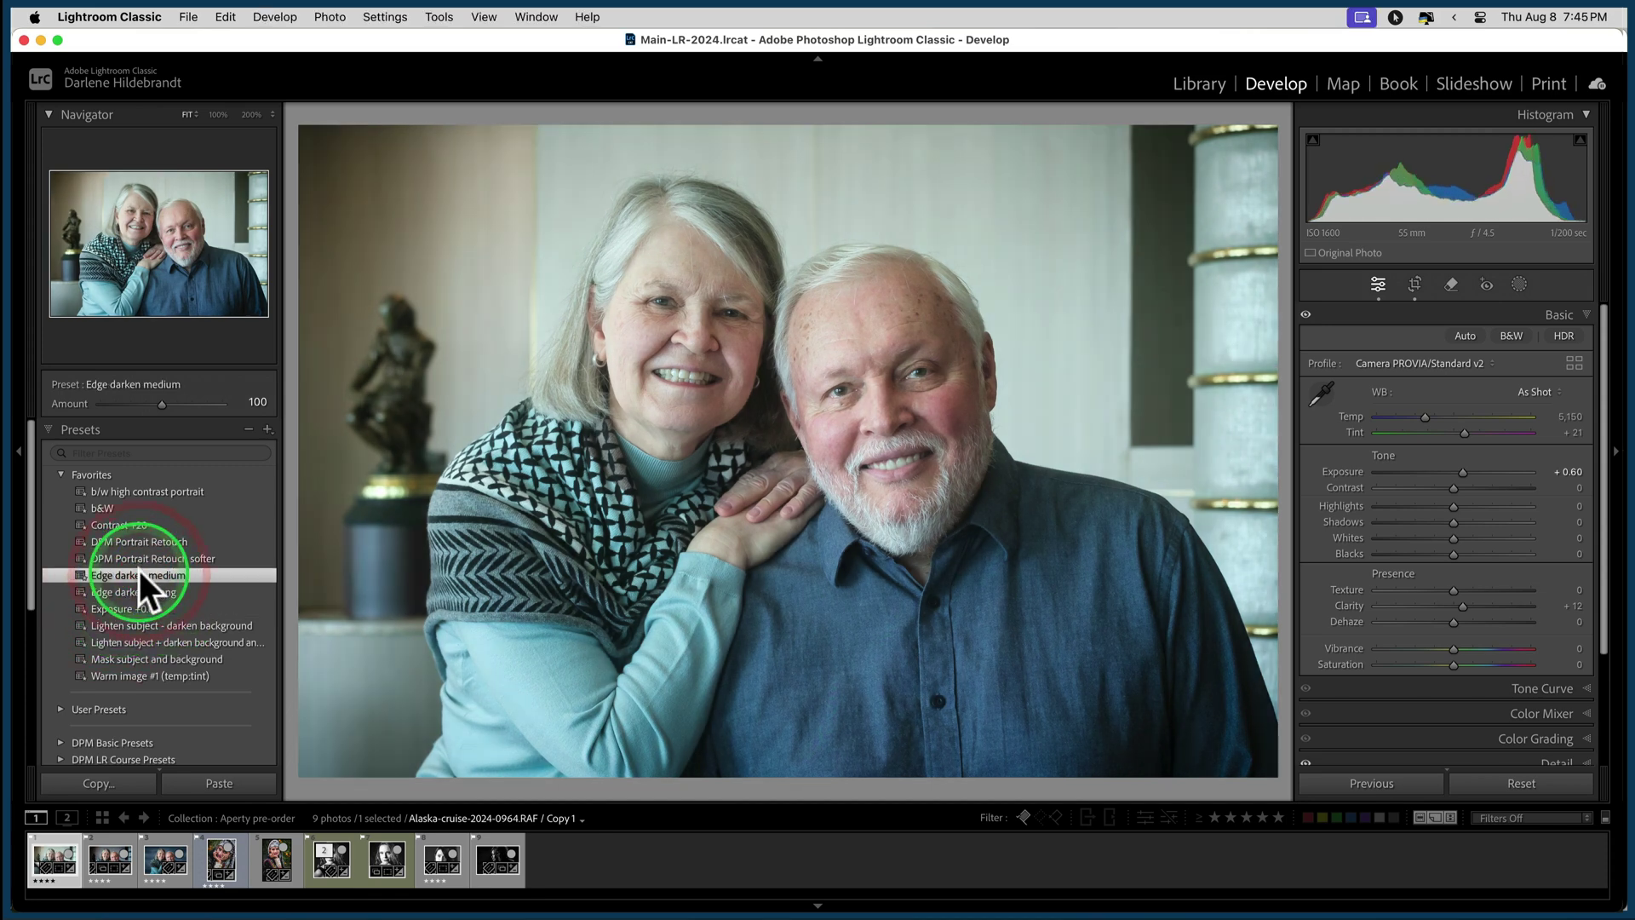
left_click(132, 674)
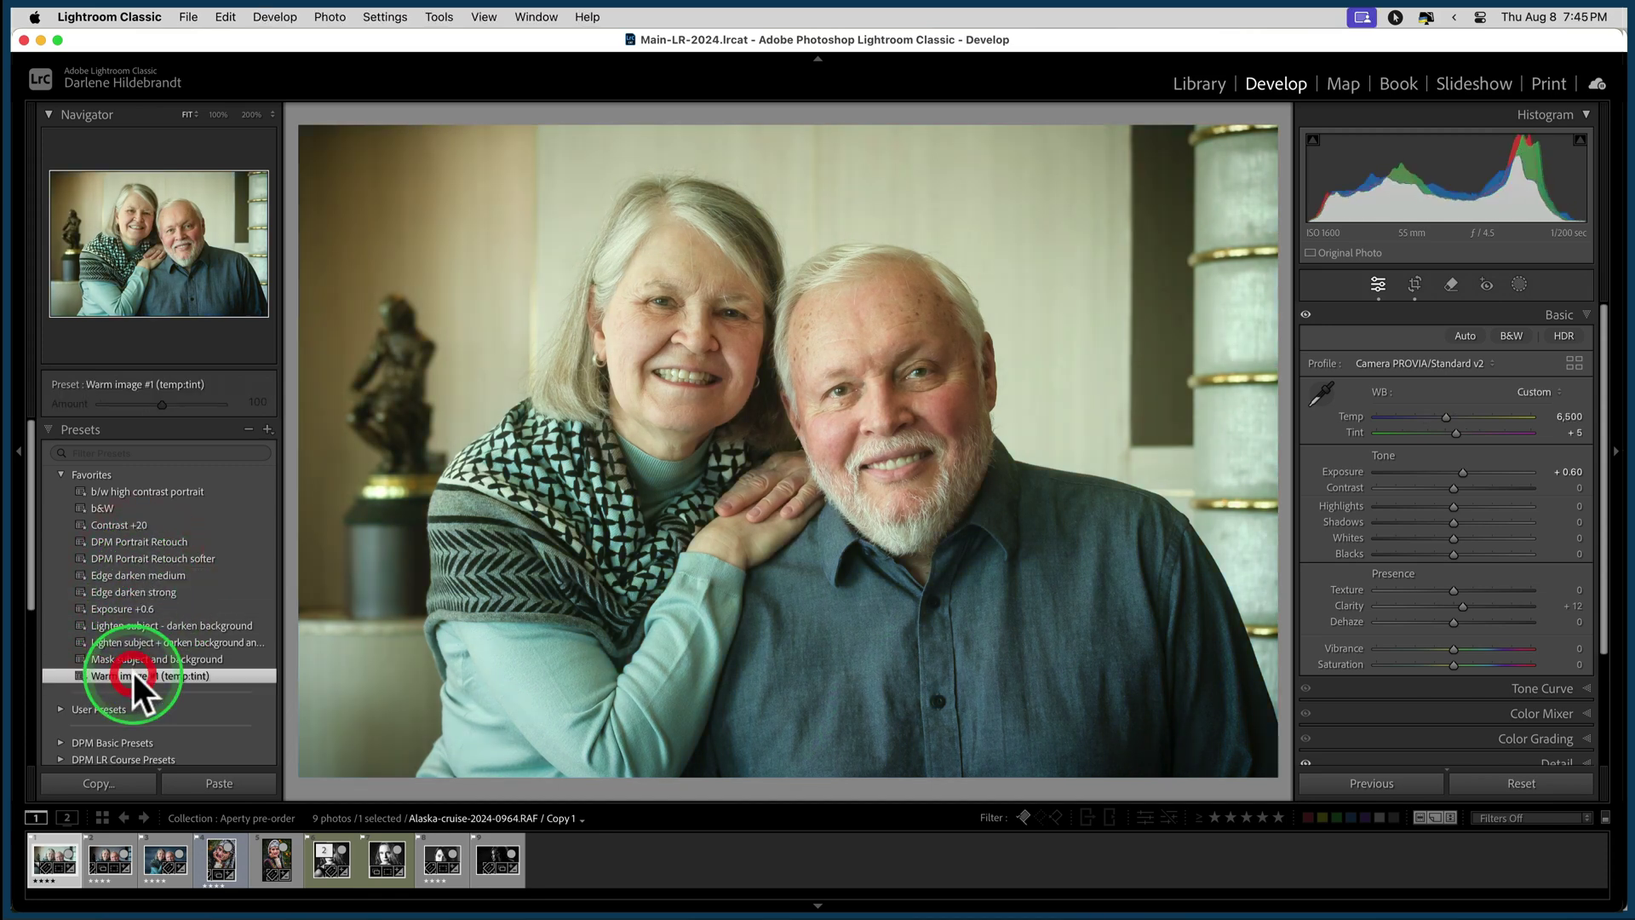
left_click(124, 524)
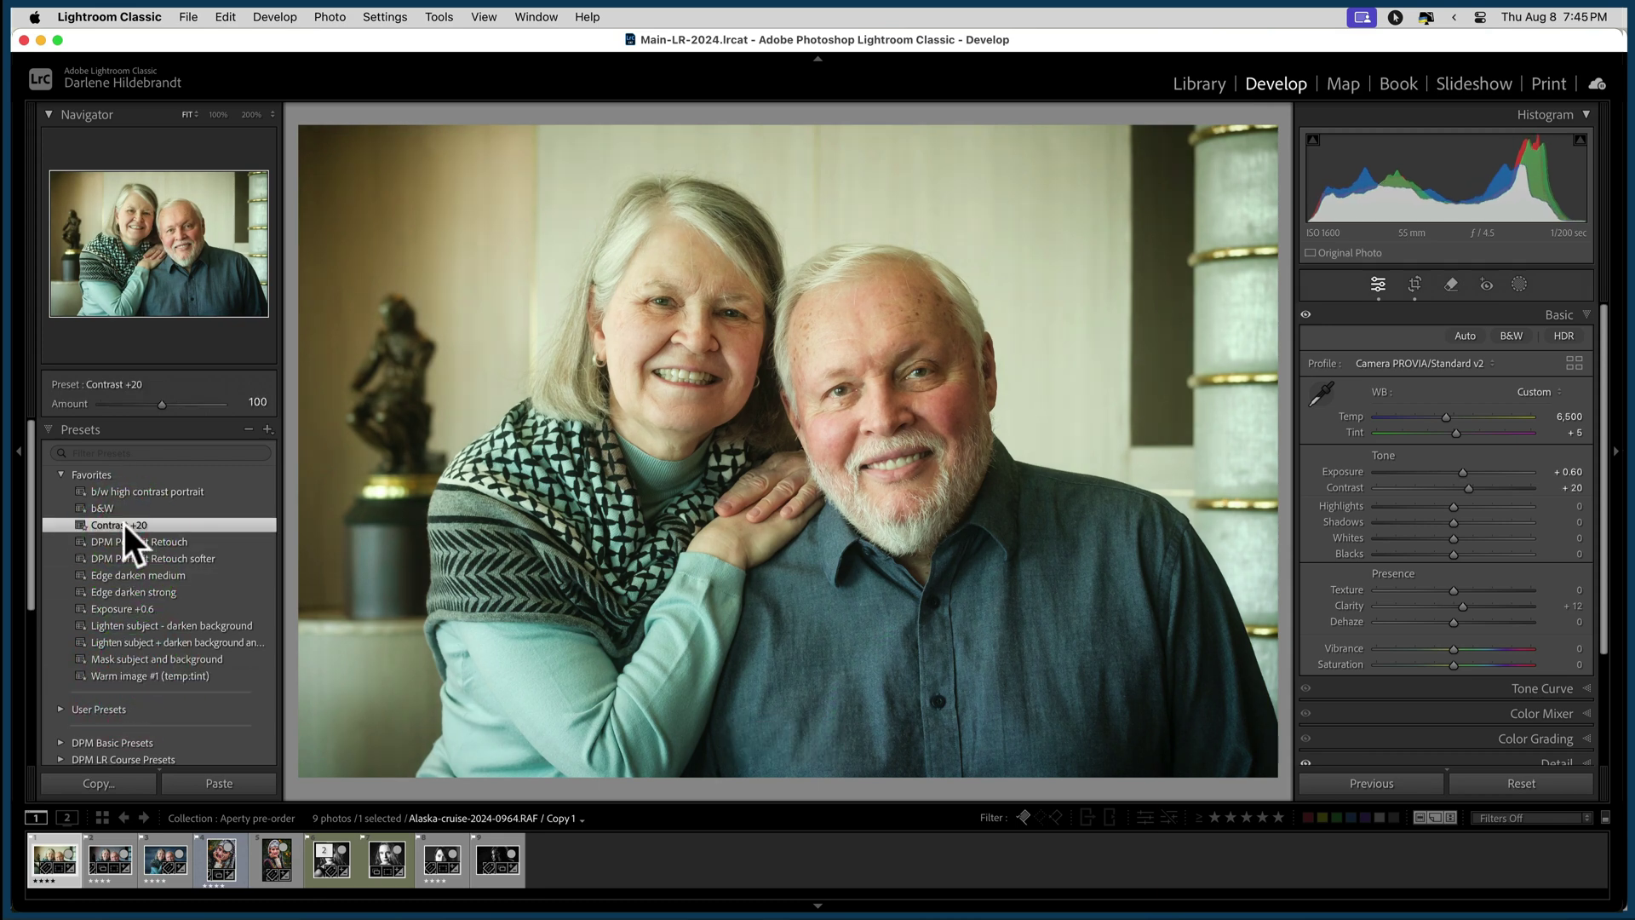
left_click(135, 541)
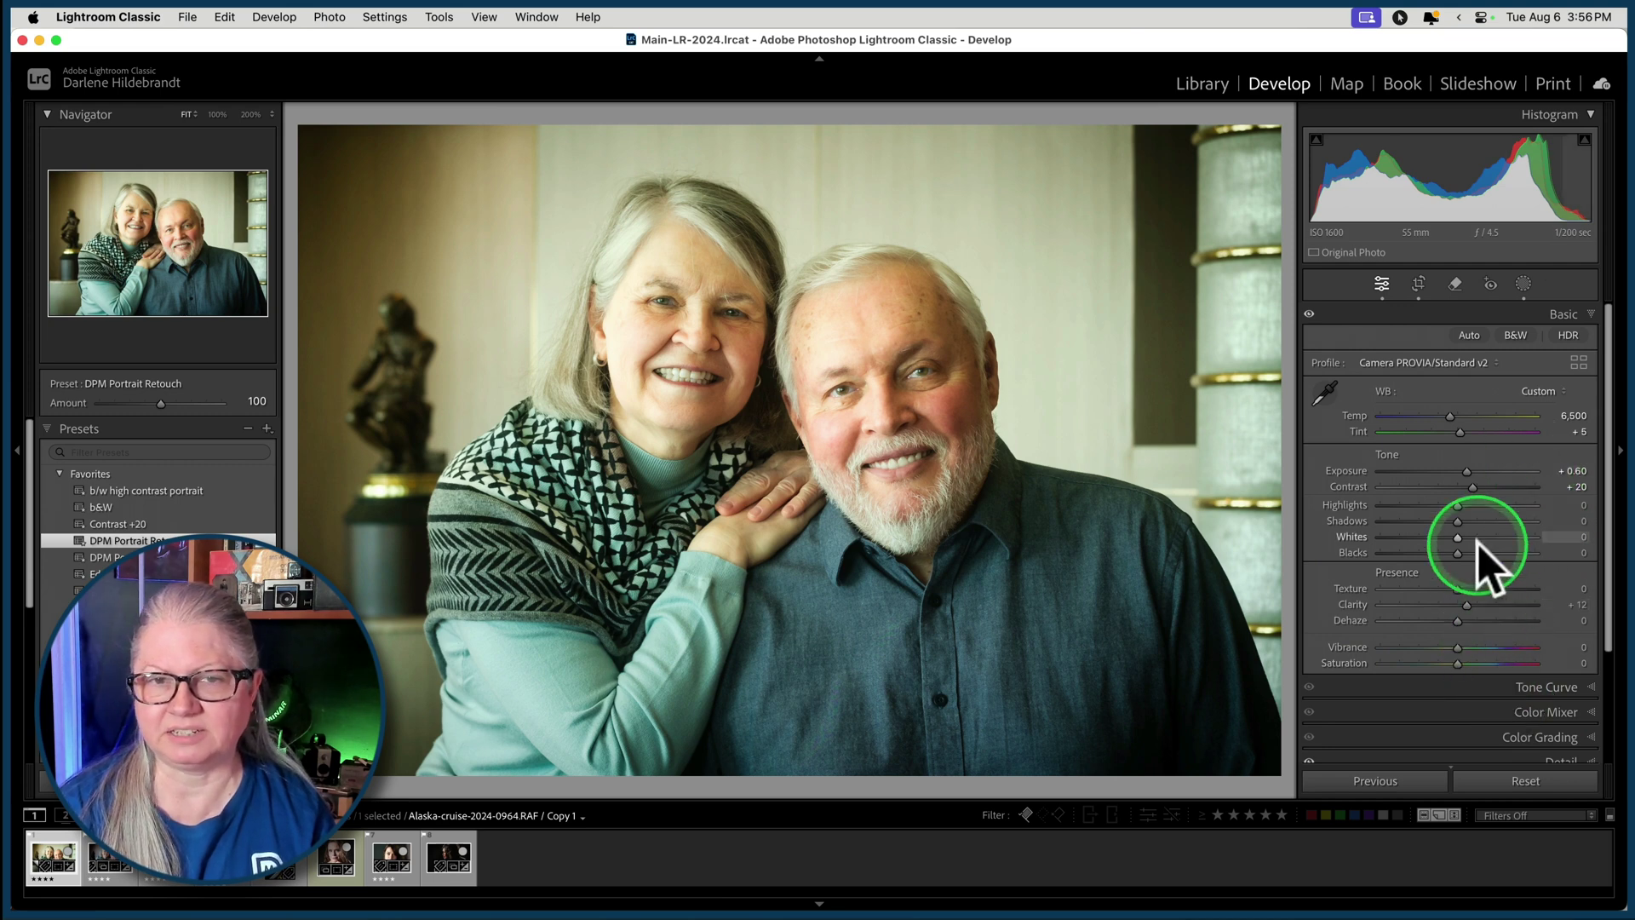
- Cool the temperature to 5,803 with Tint +8, and check the Face and body Skin mask
left_click_drag(1566, 416, 1551, 416)
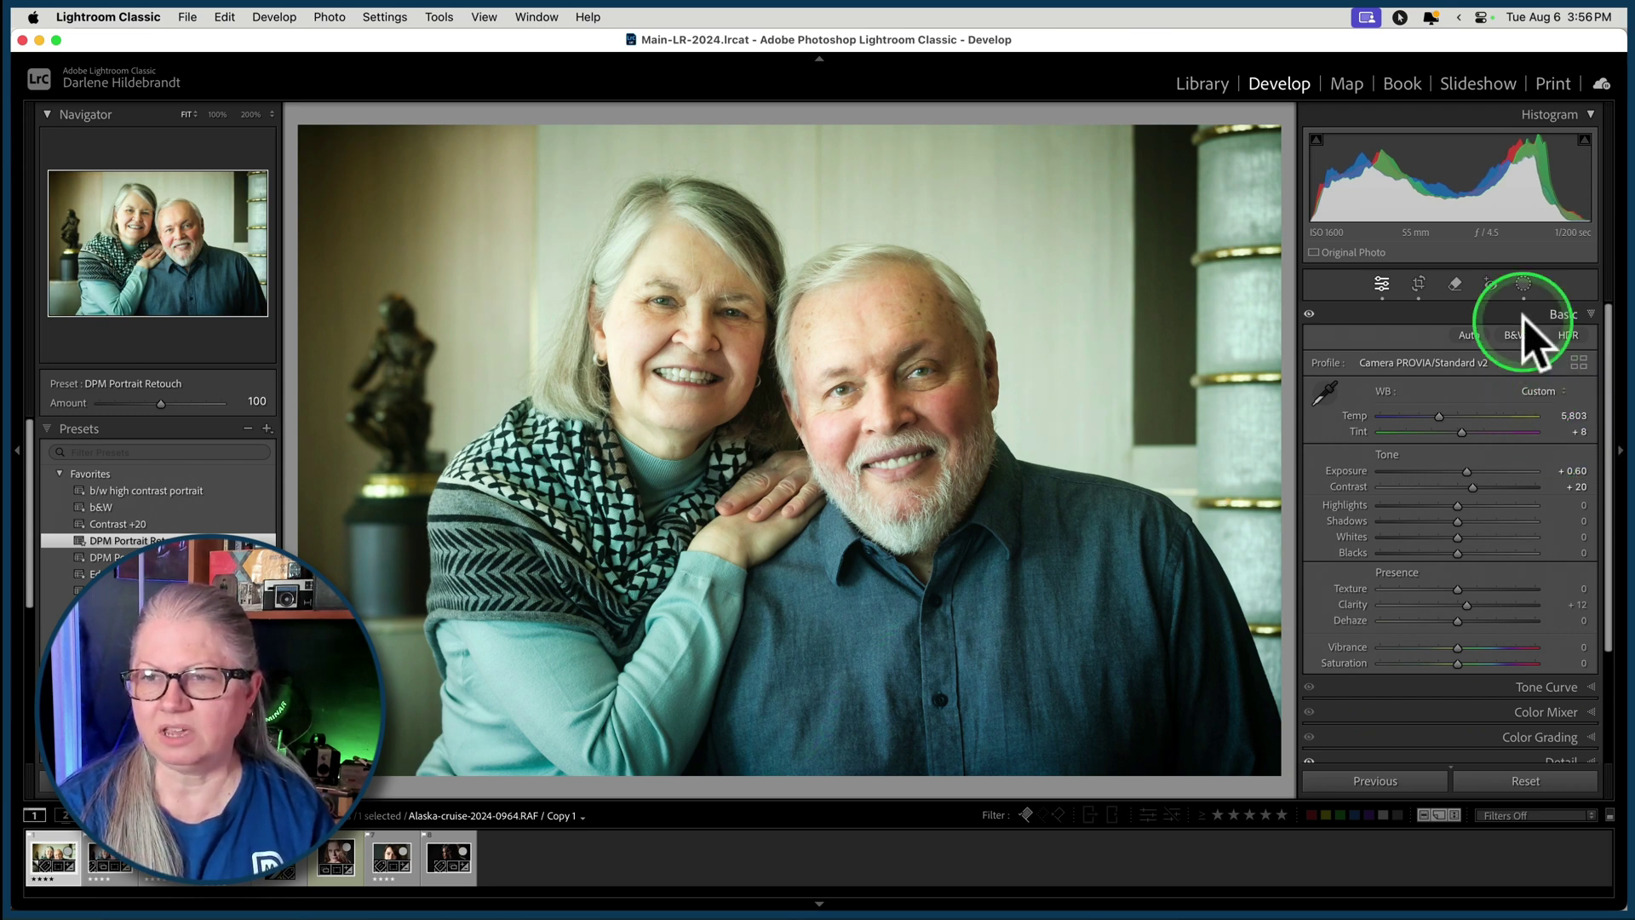
left_click(1523, 283)
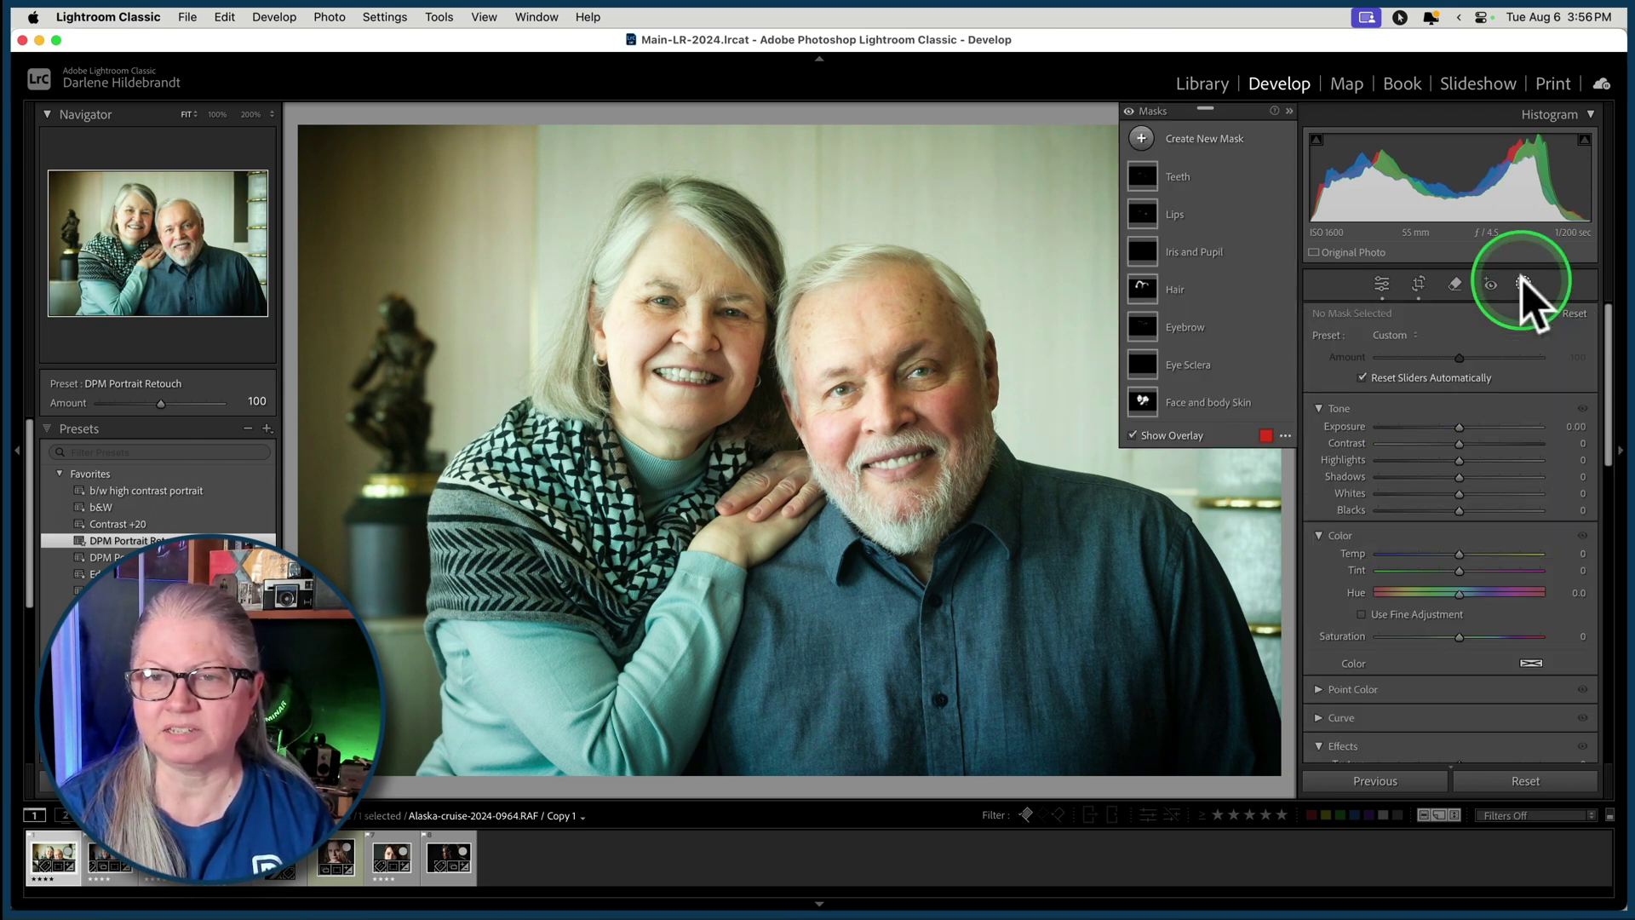
left_click(1219, 402)
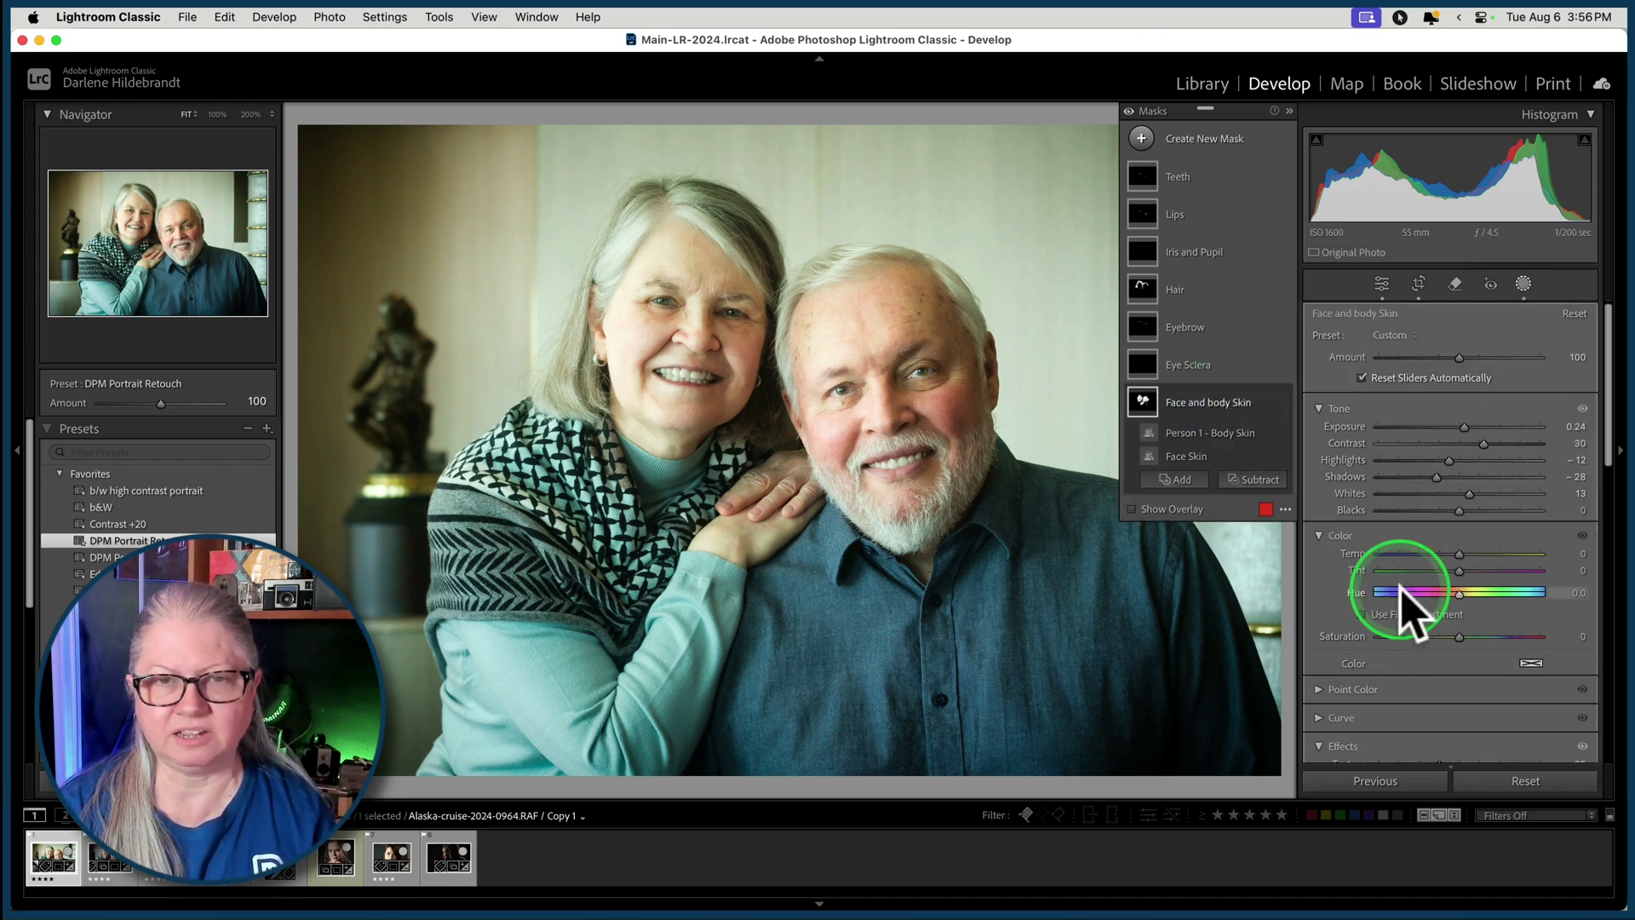
left_click(1381, 284)
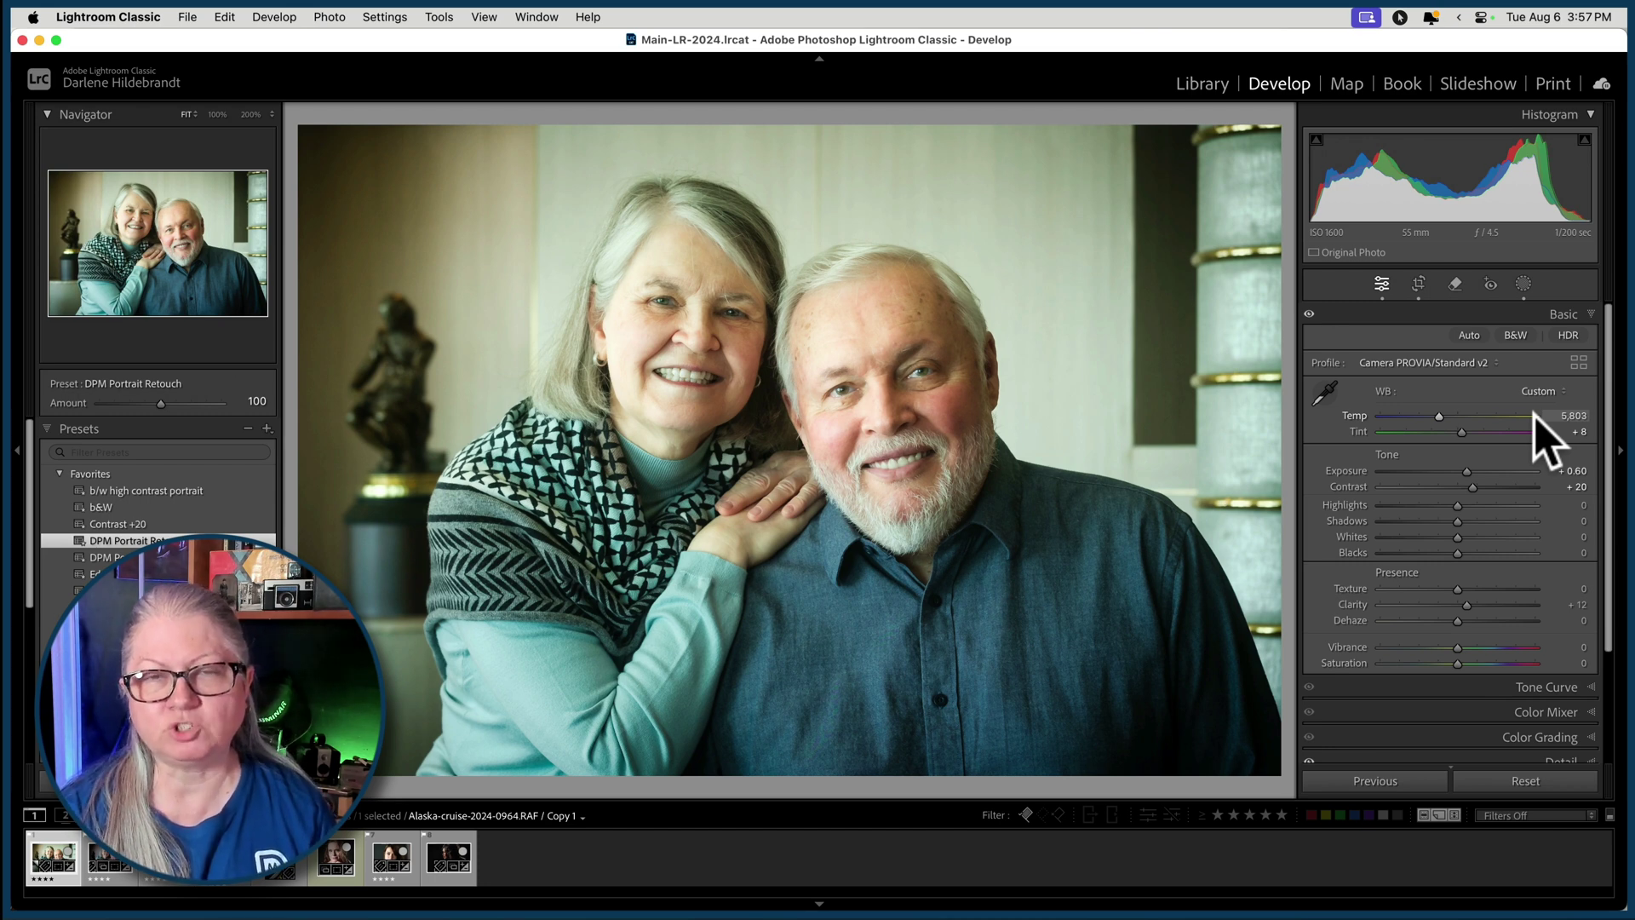
- Set white balance to Auto, then cool it slightly, leaving Tint +27
left_click(1538, 391)
left_click(1528, 263)
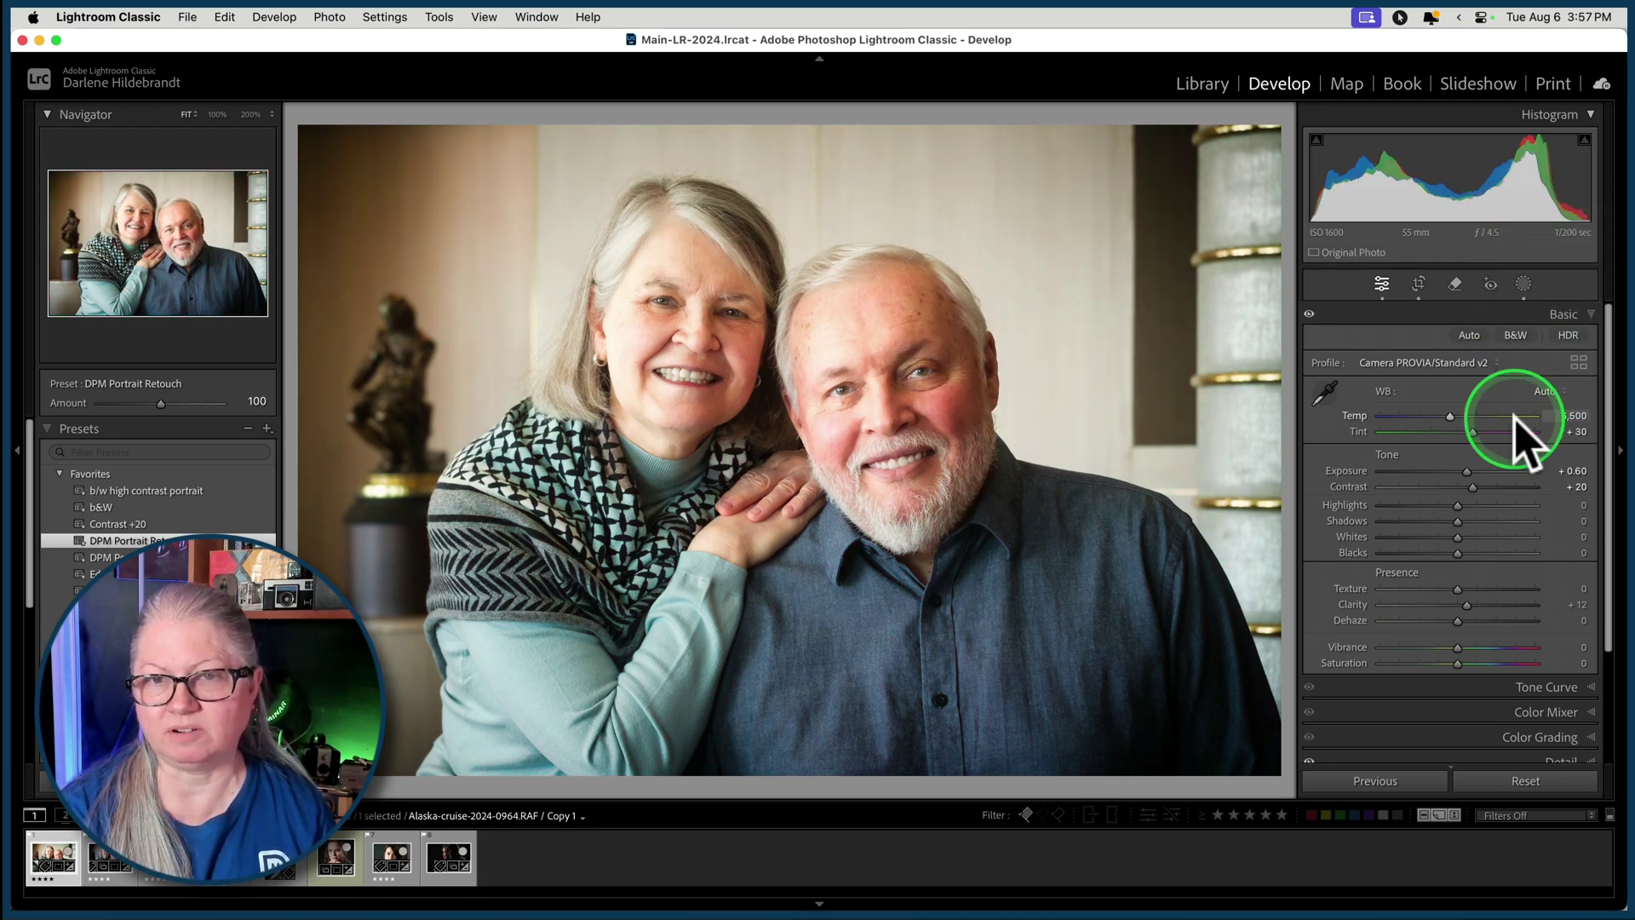
left_click_drag(1571, 420, 1566, 421)
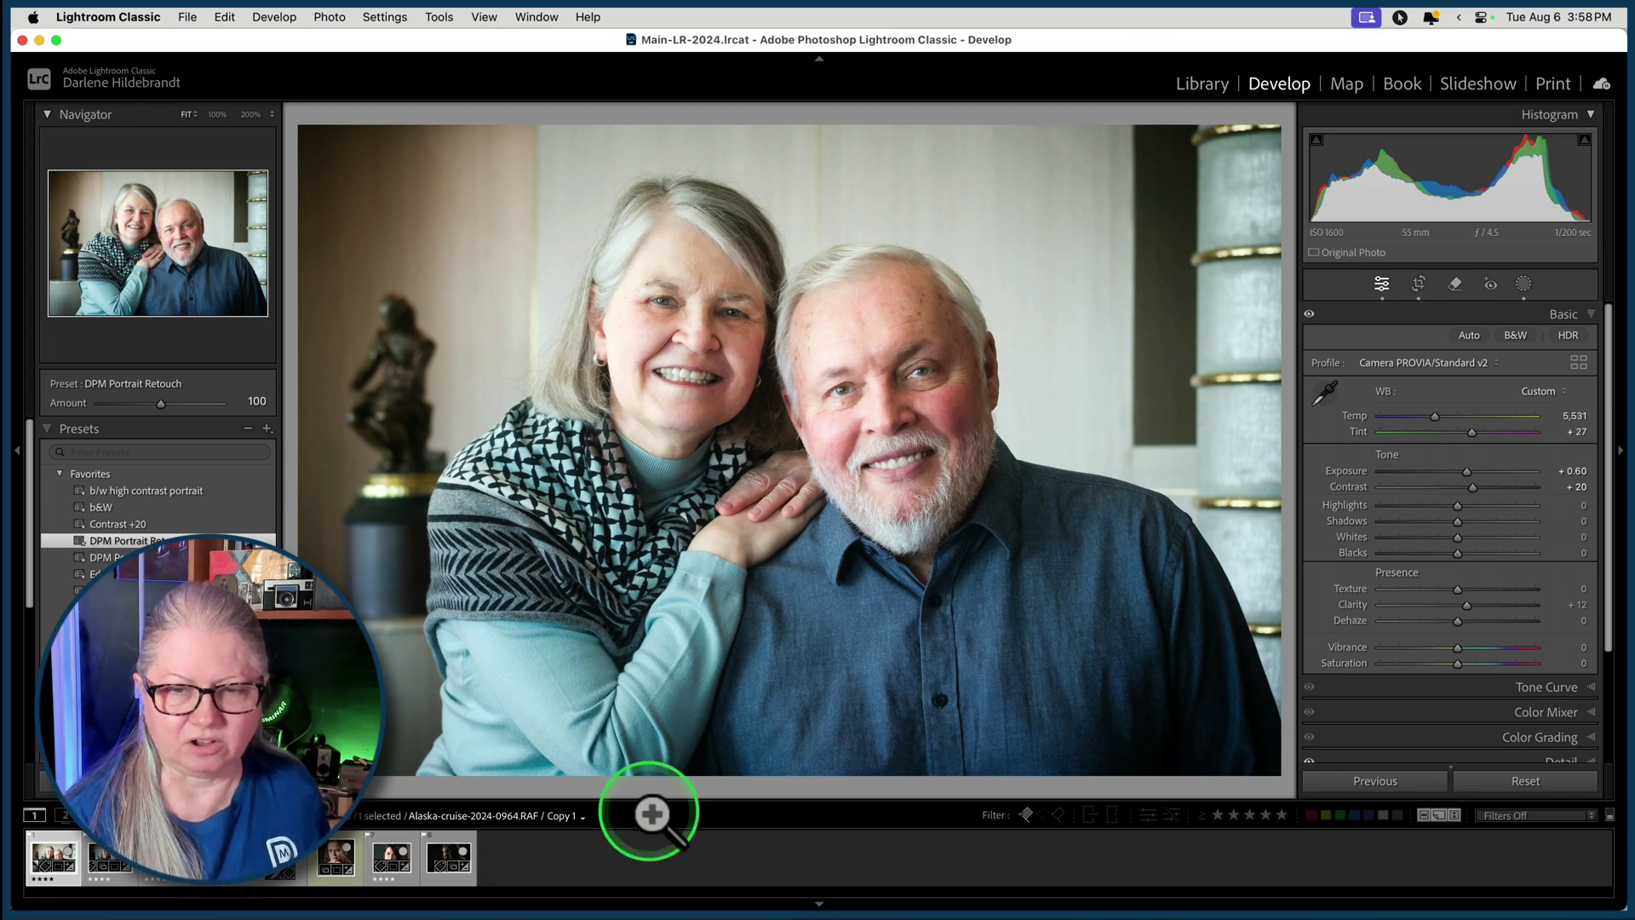
- Enlarge the filmstrip and add both India portraits to the selection. Open Synchronize Settings with all categories checked
left_click_drag(656, 793, 656, 748)
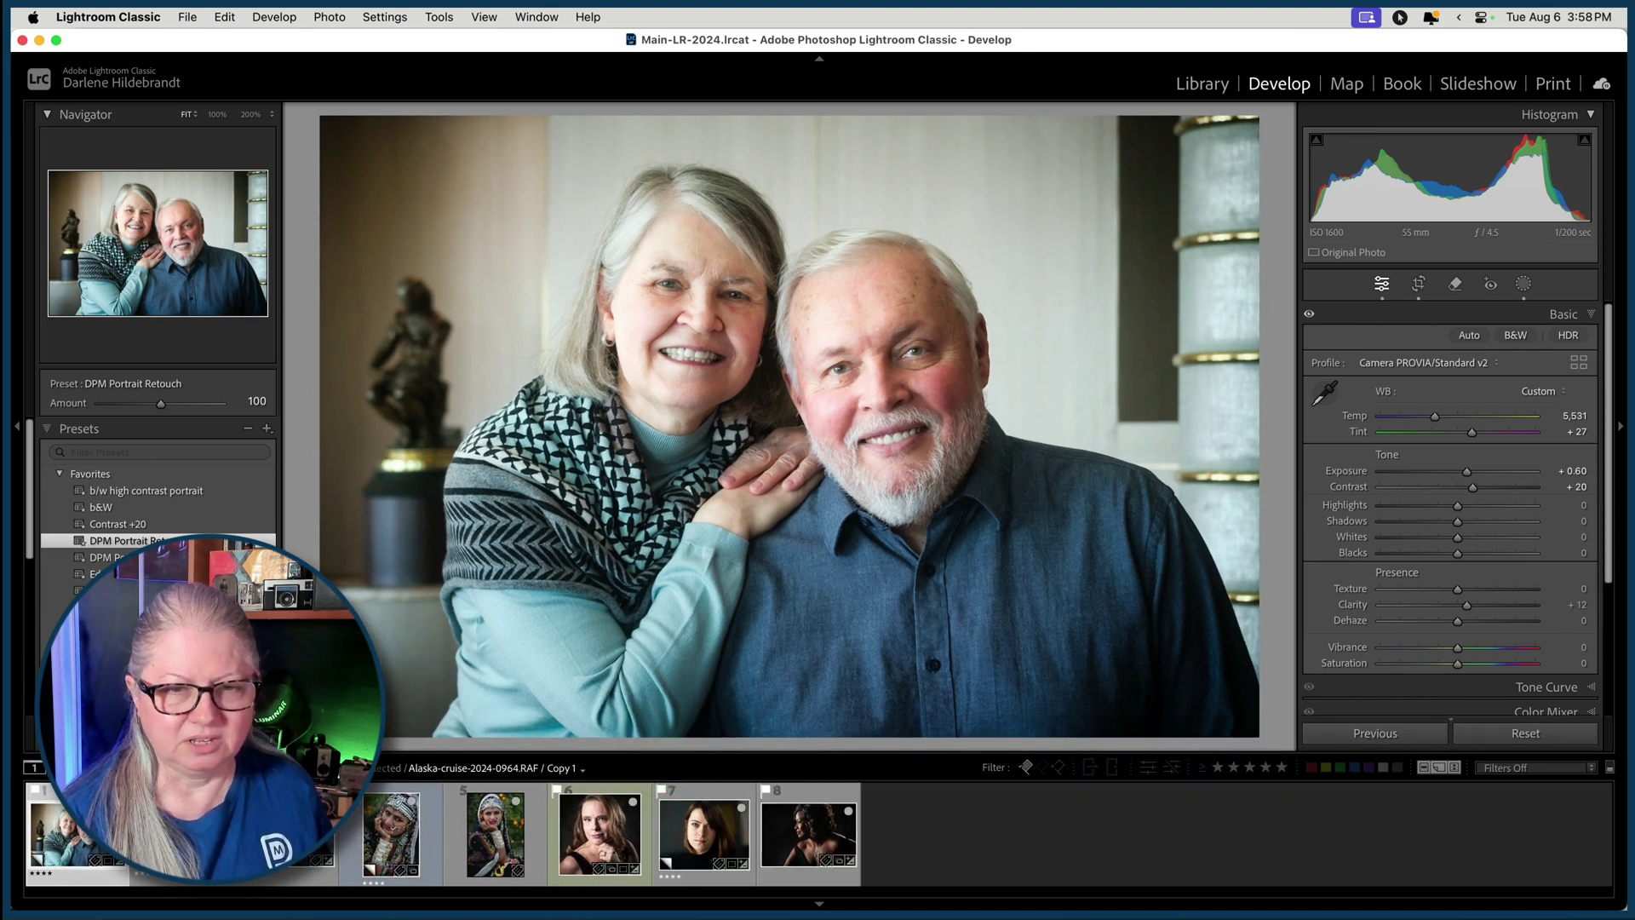
left_click(390, 842)
left_click(494, 843, "super")
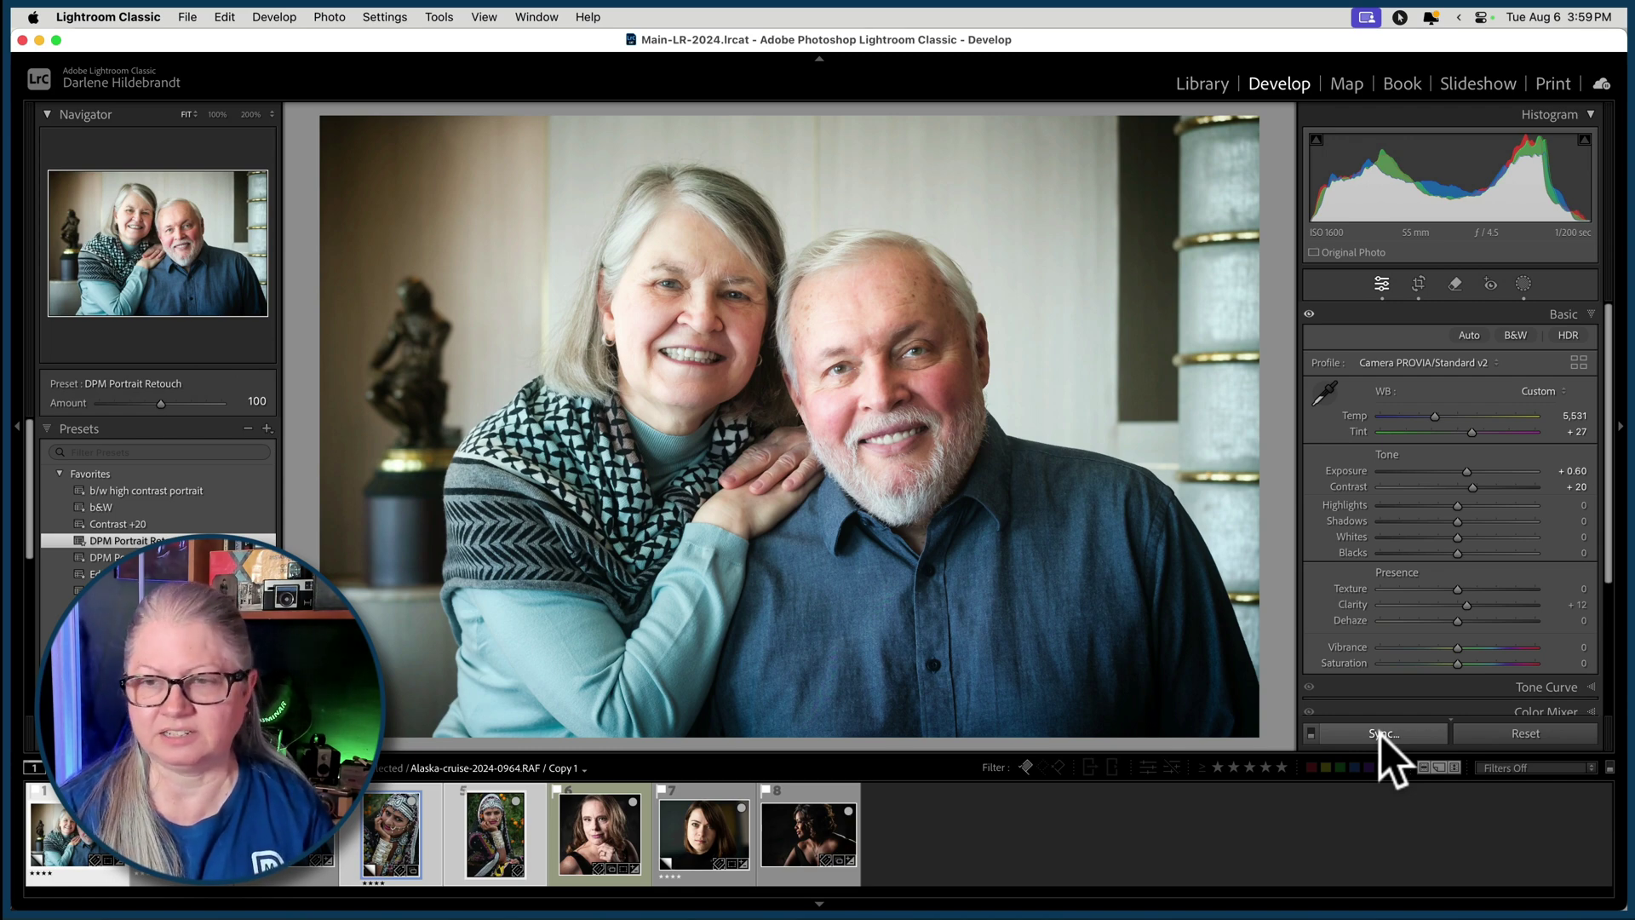
left_click(1381, 734)
left_click(405, 705)
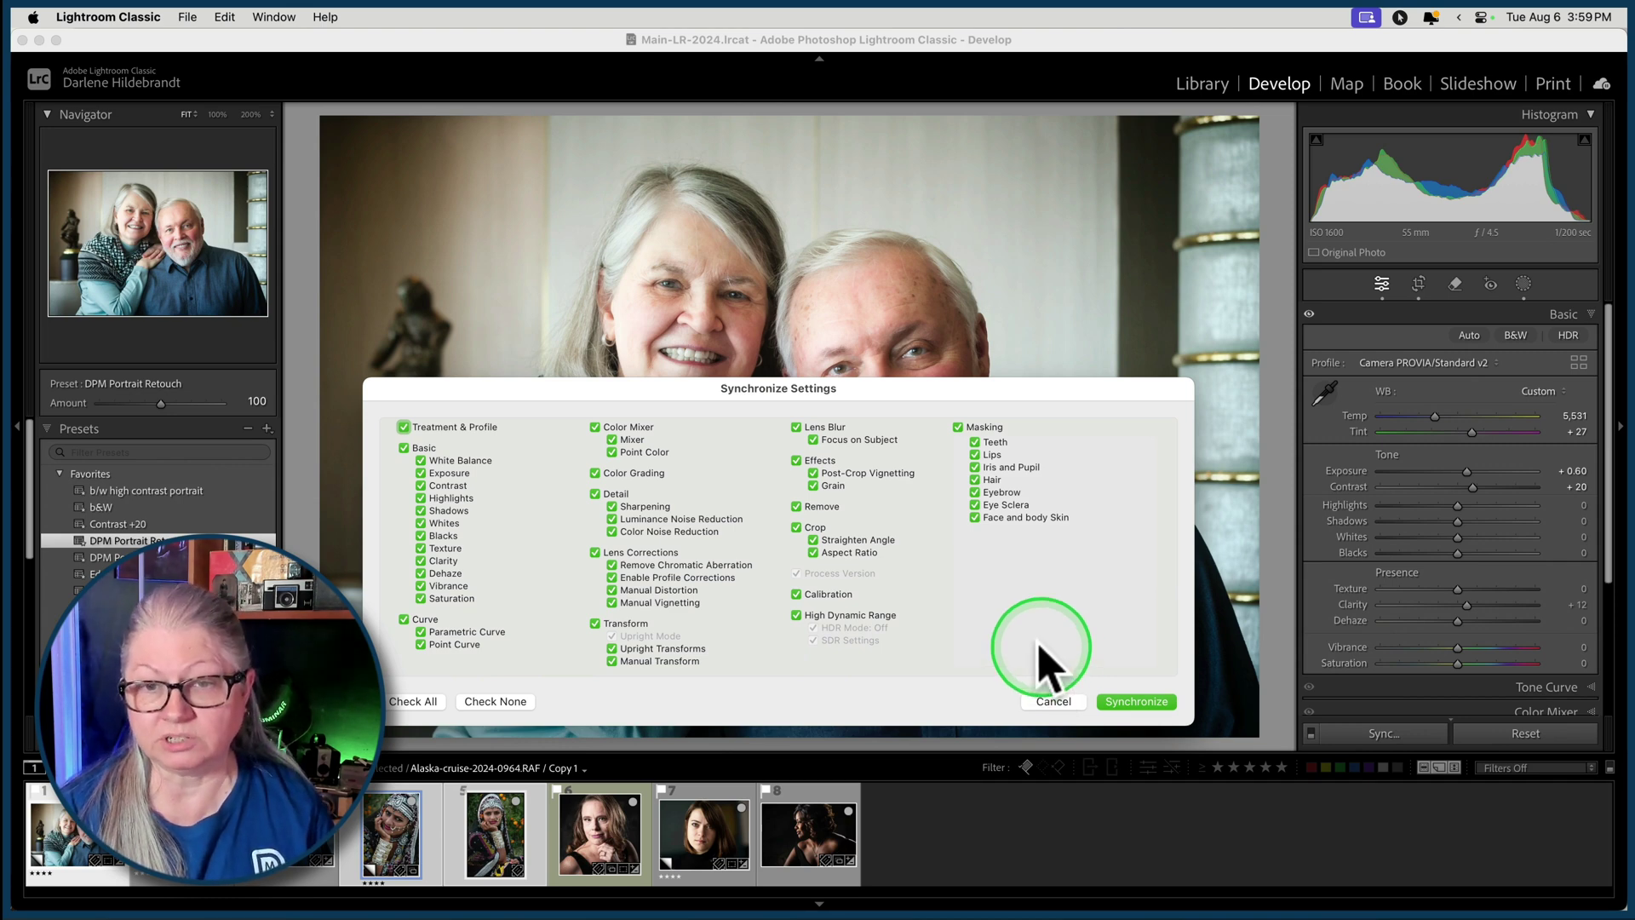
- Synchronize all settings except Crop, Remove and Lens Blur to both India portraits
left_click(796, 528)
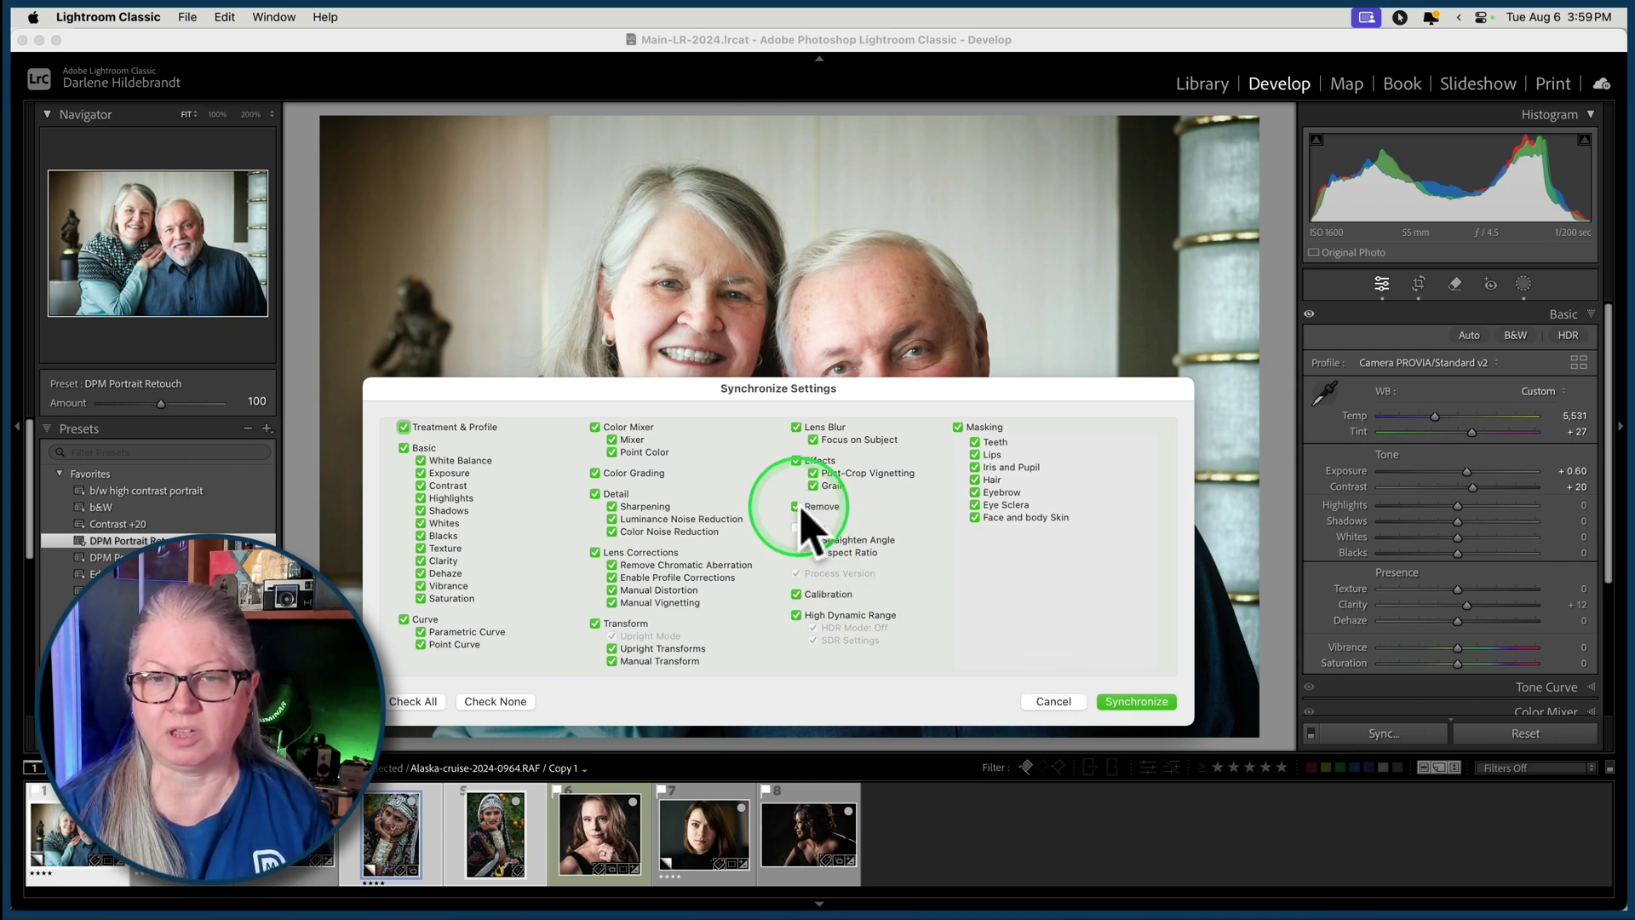
left_click(796, 506)
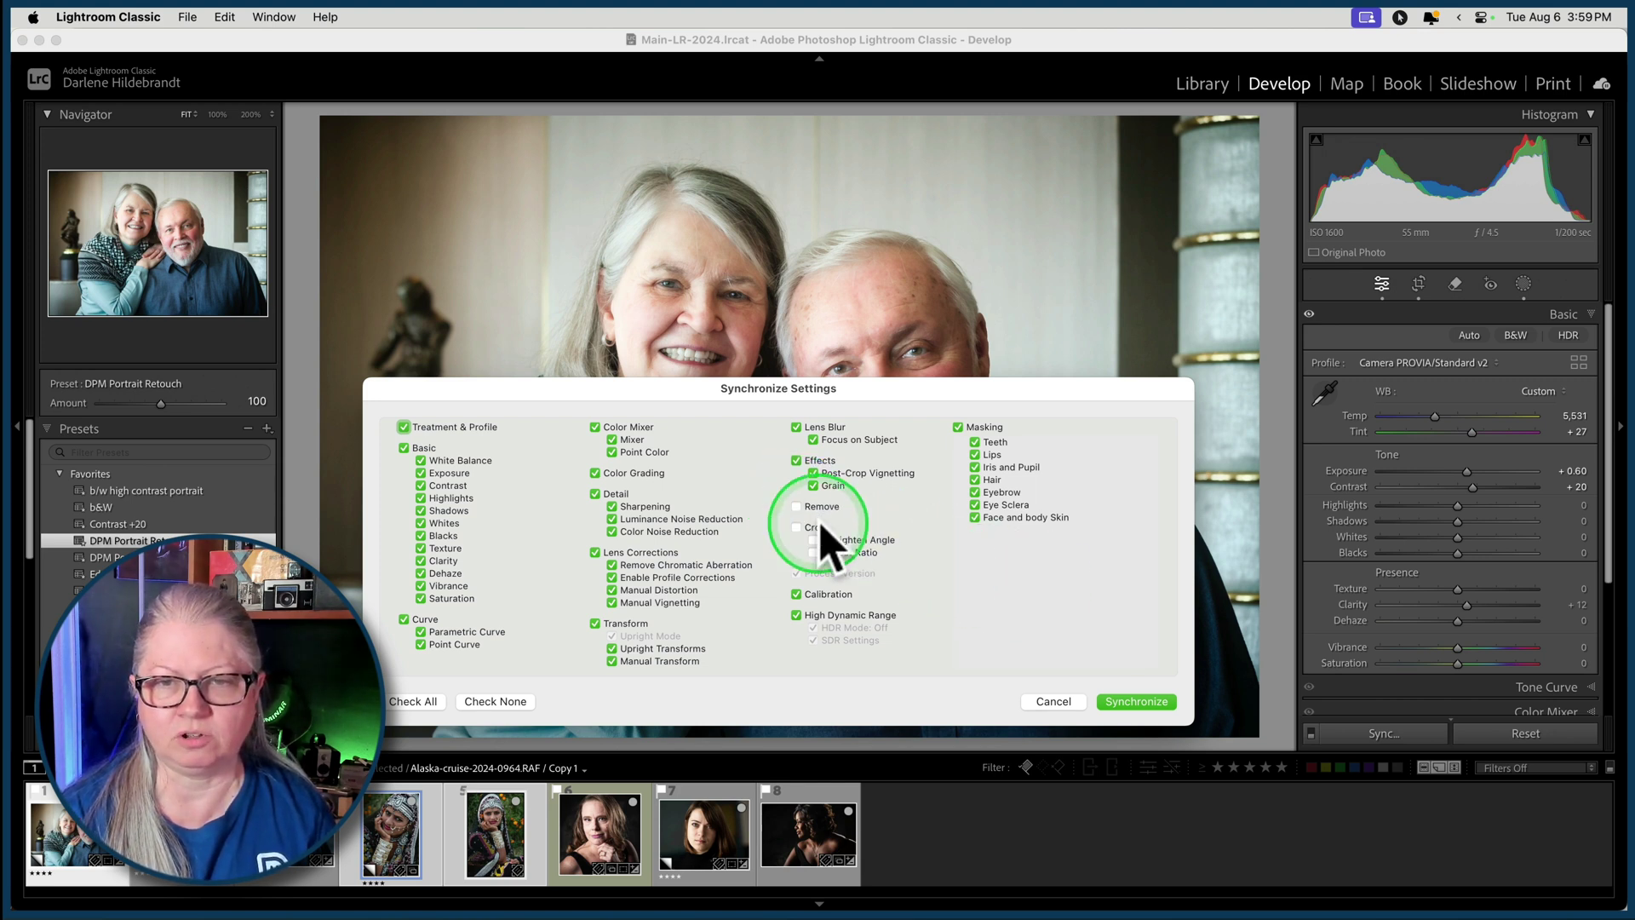
left_click(797, 426)
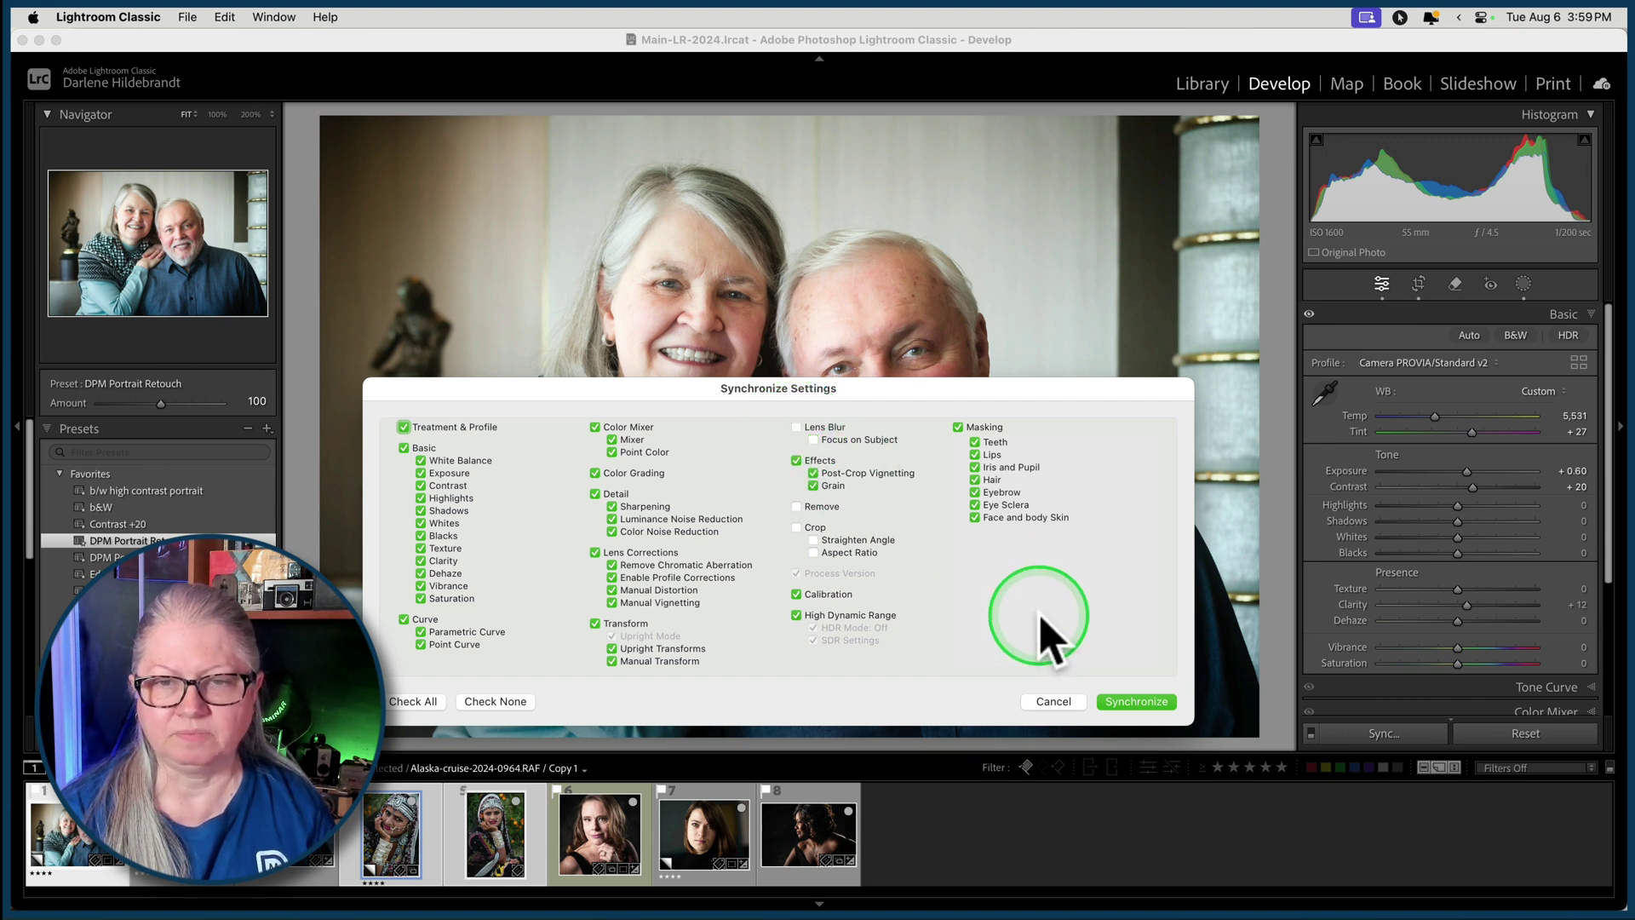
left_click(1137, 701)
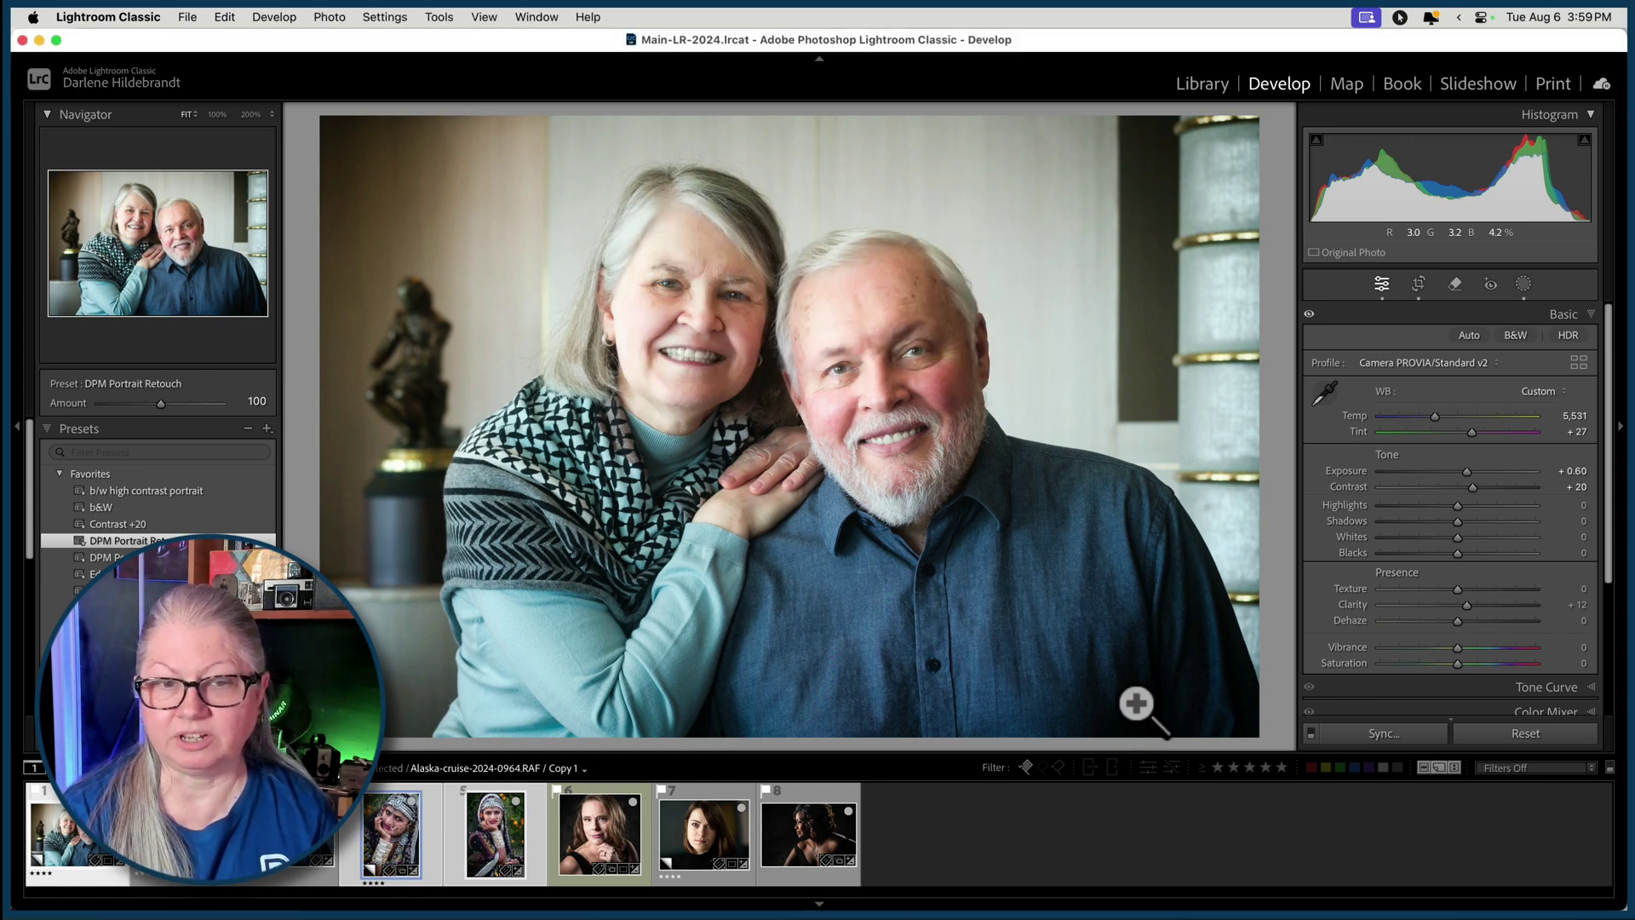
- Warm the first India portrait to Temp 6,088 and Tint +18, comparing before and after
key("Right")
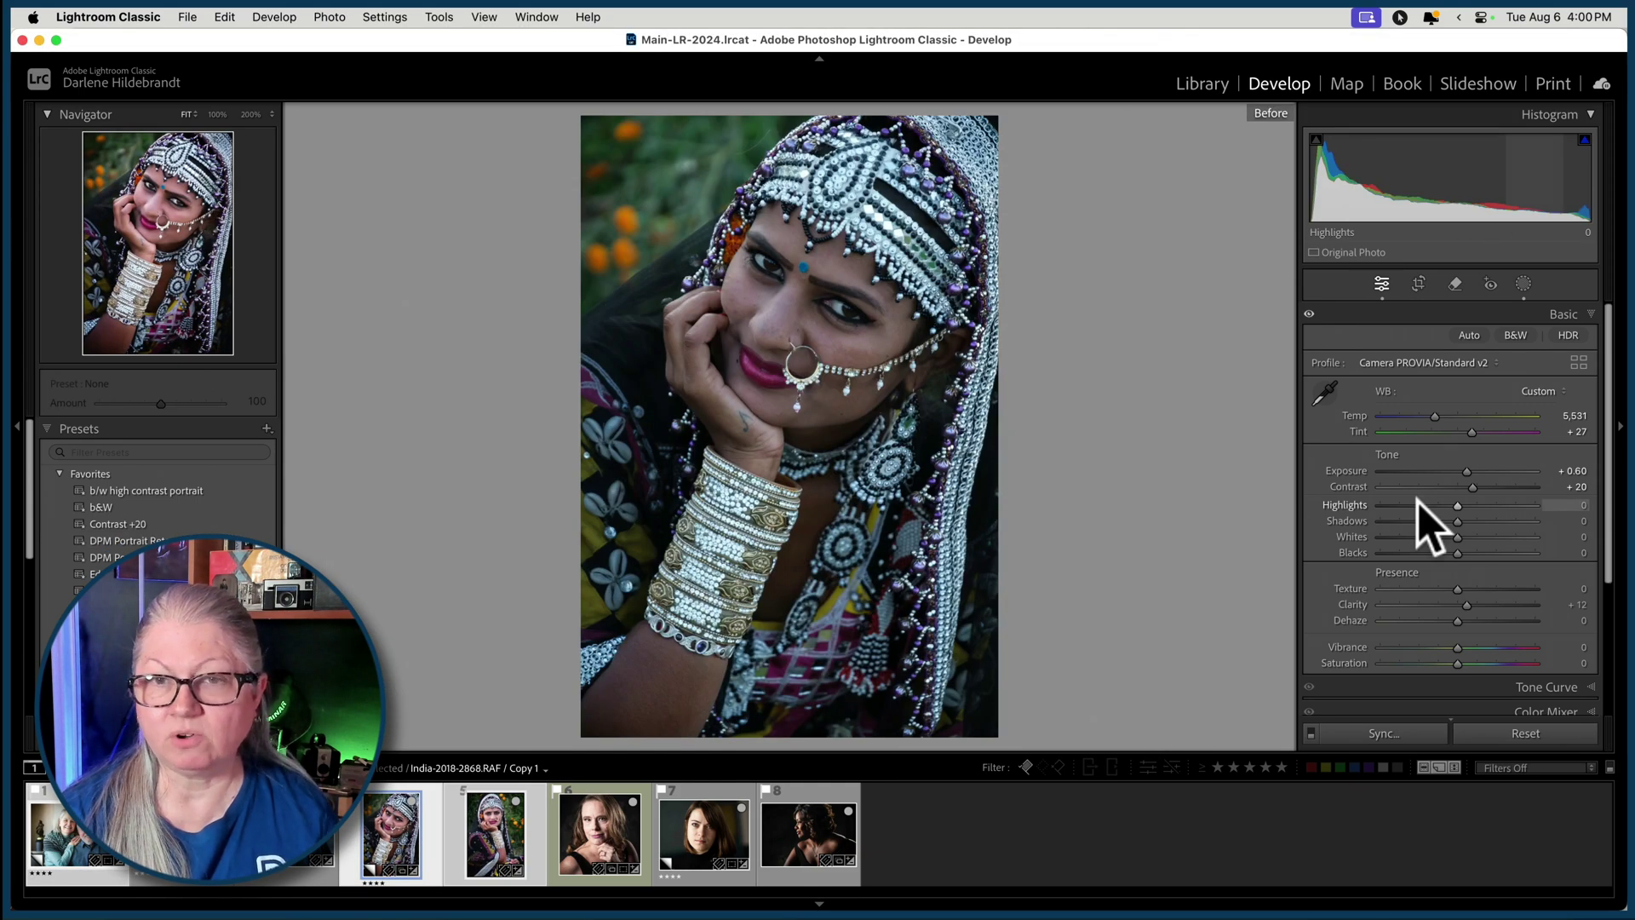
key("backslash")
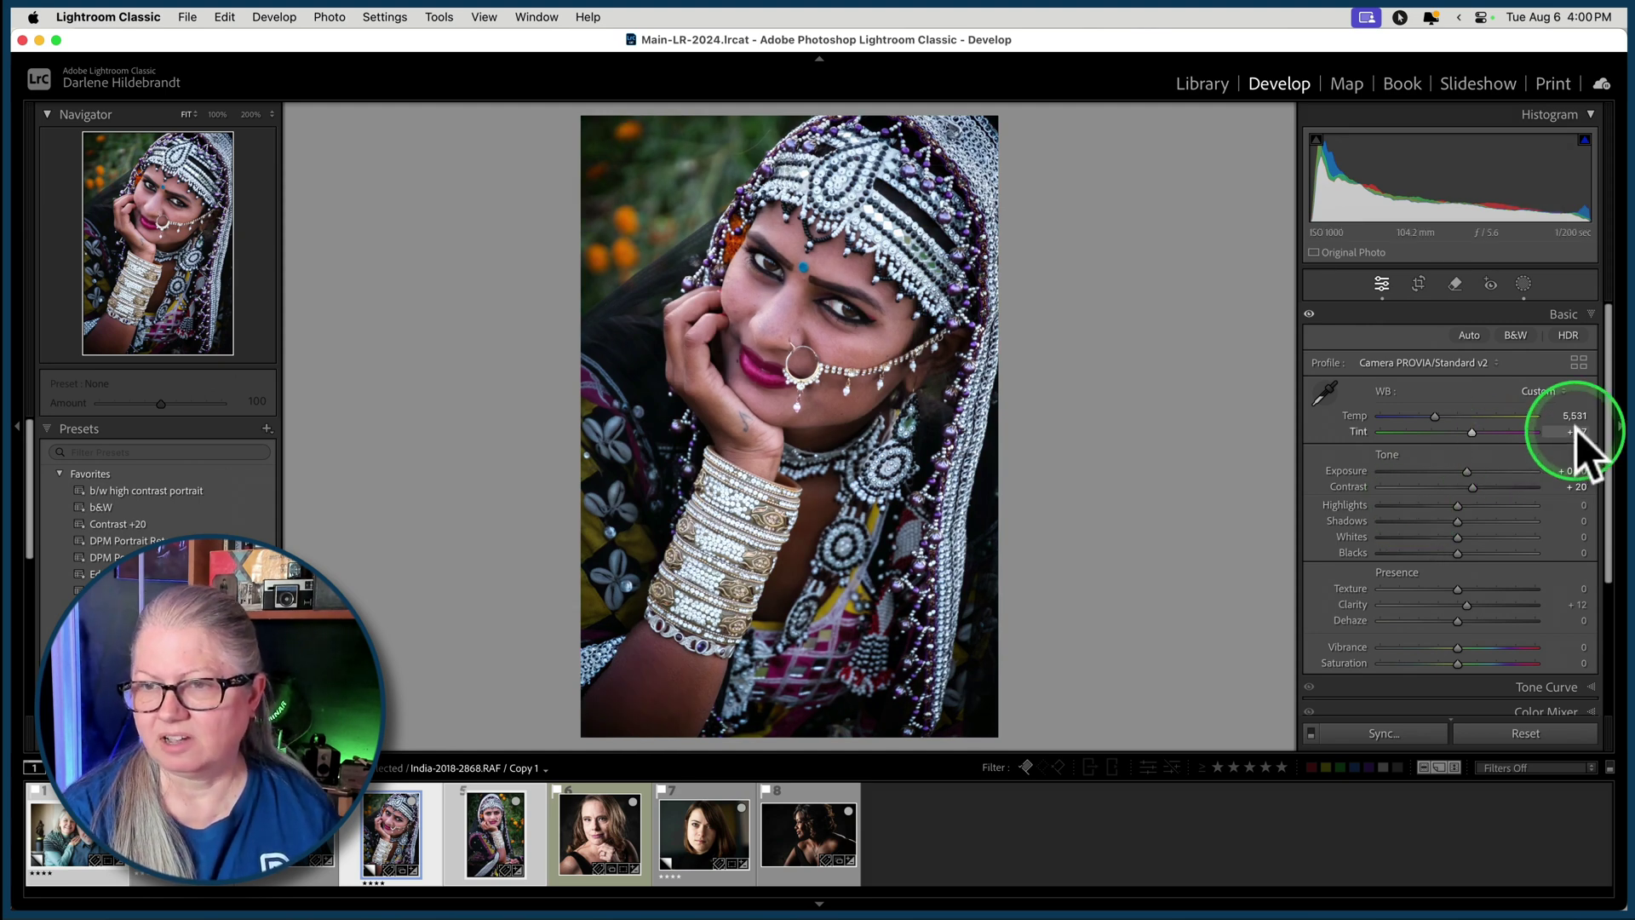
left_click_drag(1564, 416, 1557, 426)
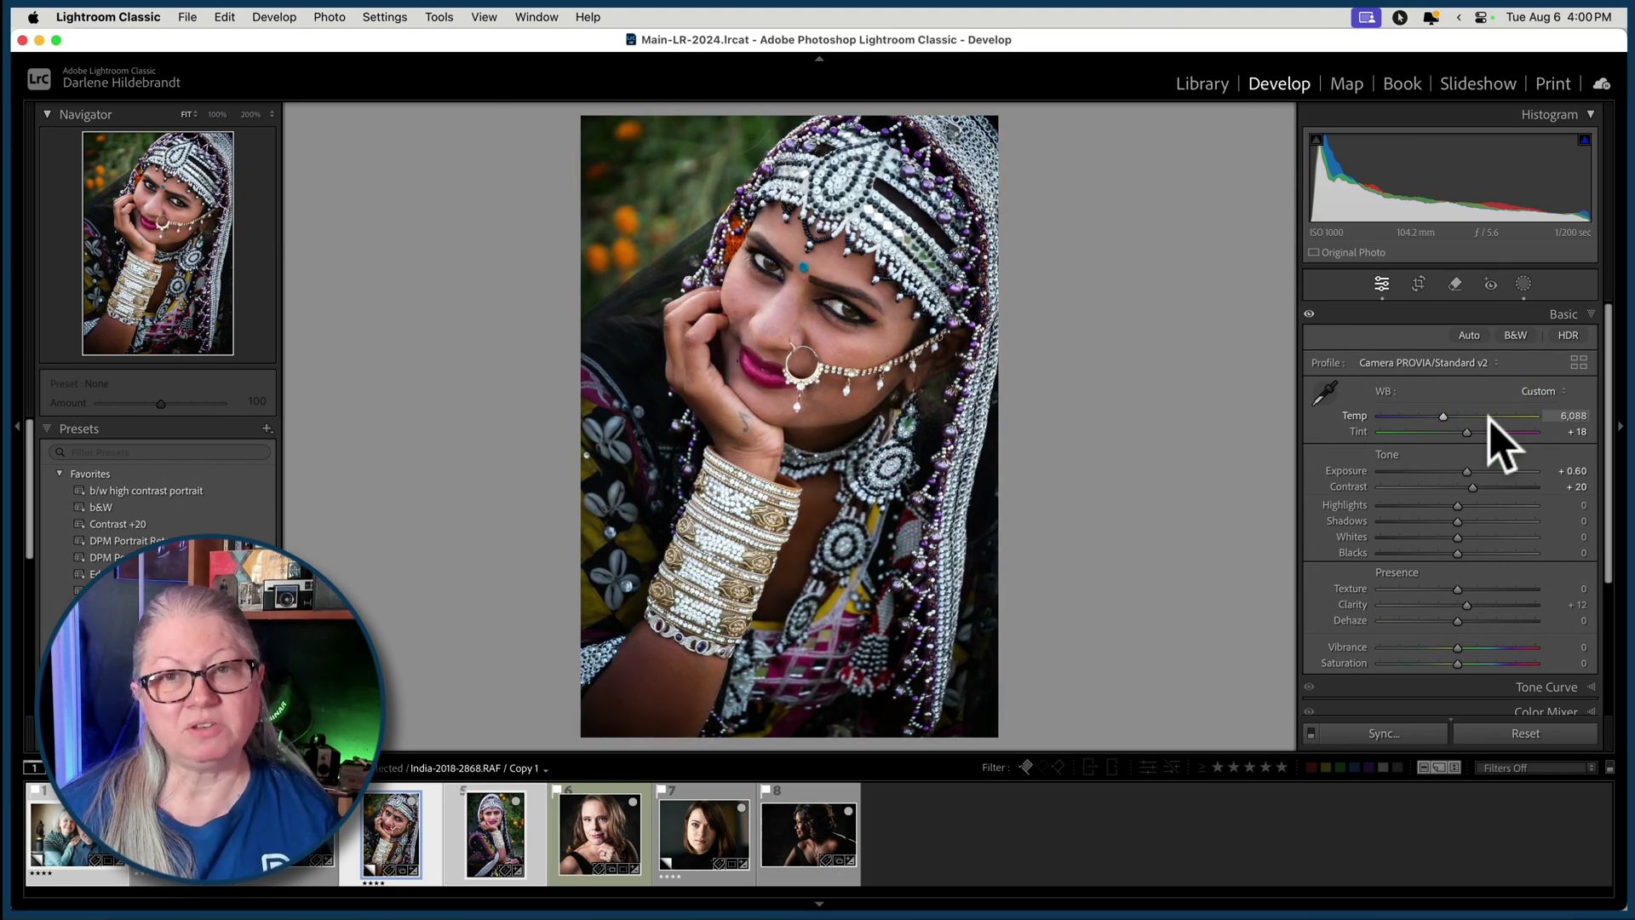
- Warm the second India portrait's temperature and lower its tint
key("backslash")
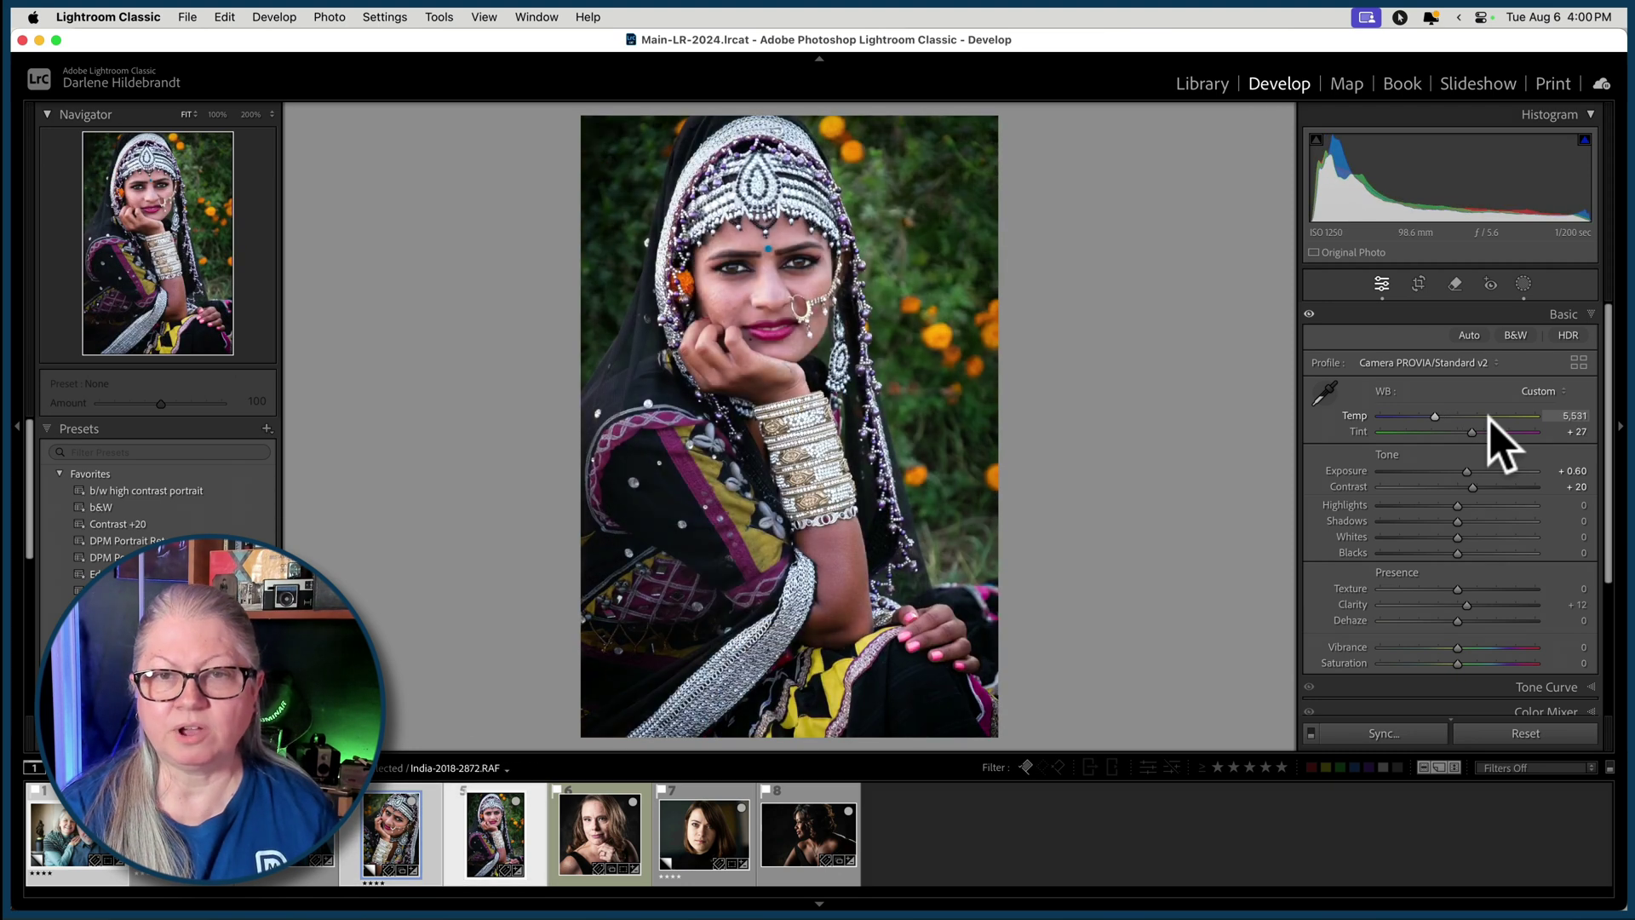
left_click(1566, 427)
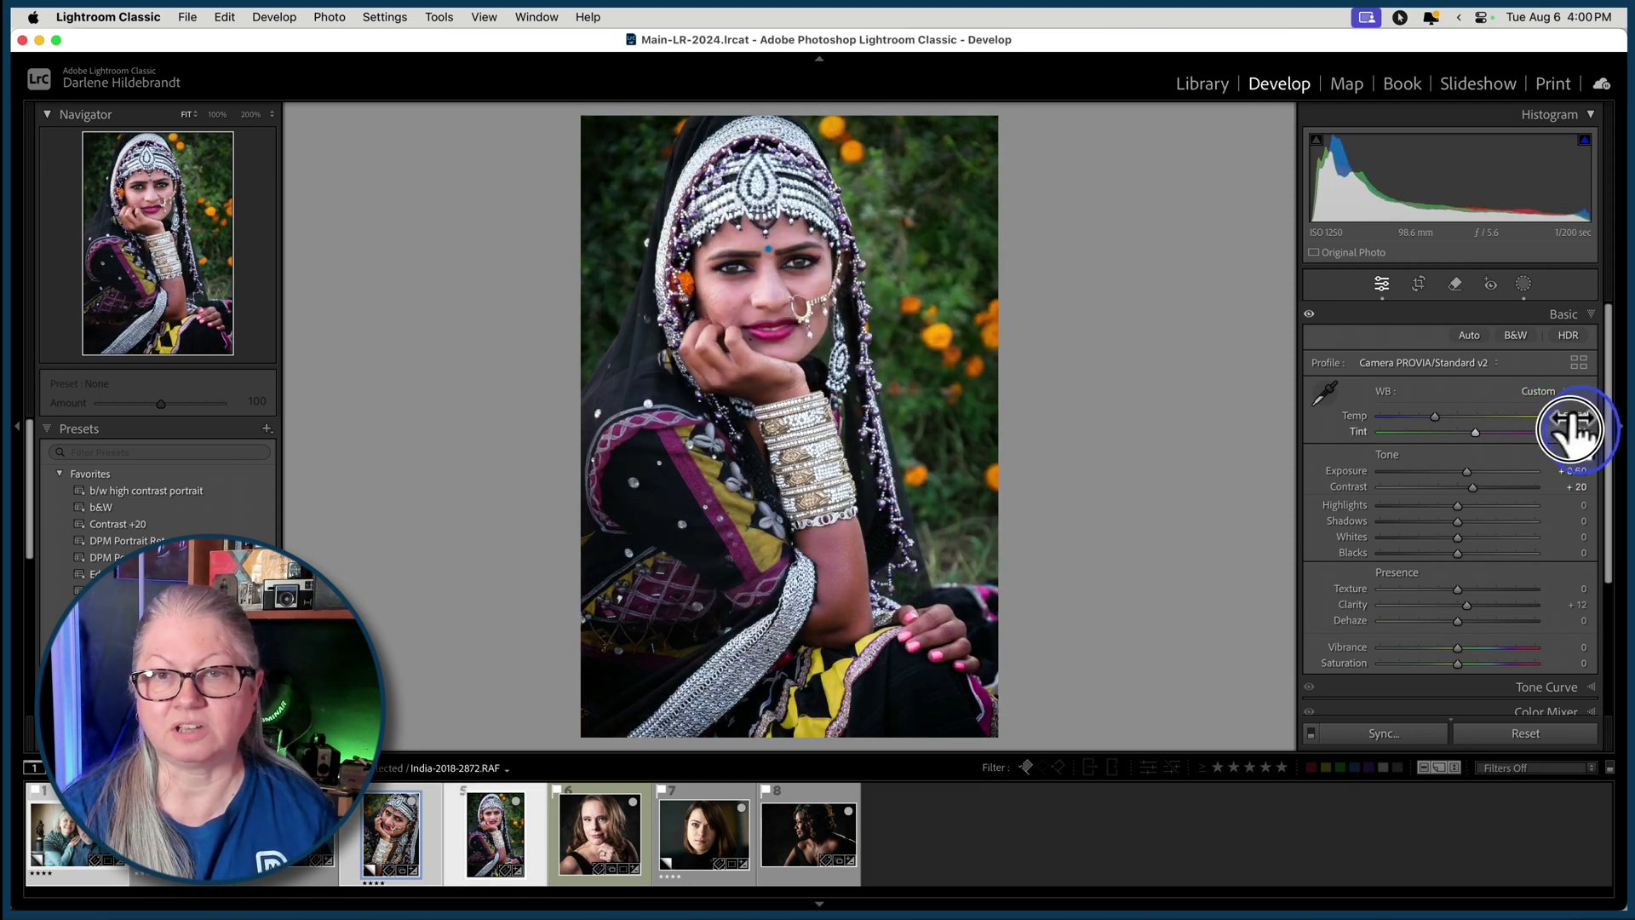
left_click_drag(1567, 427, 1569, 417)
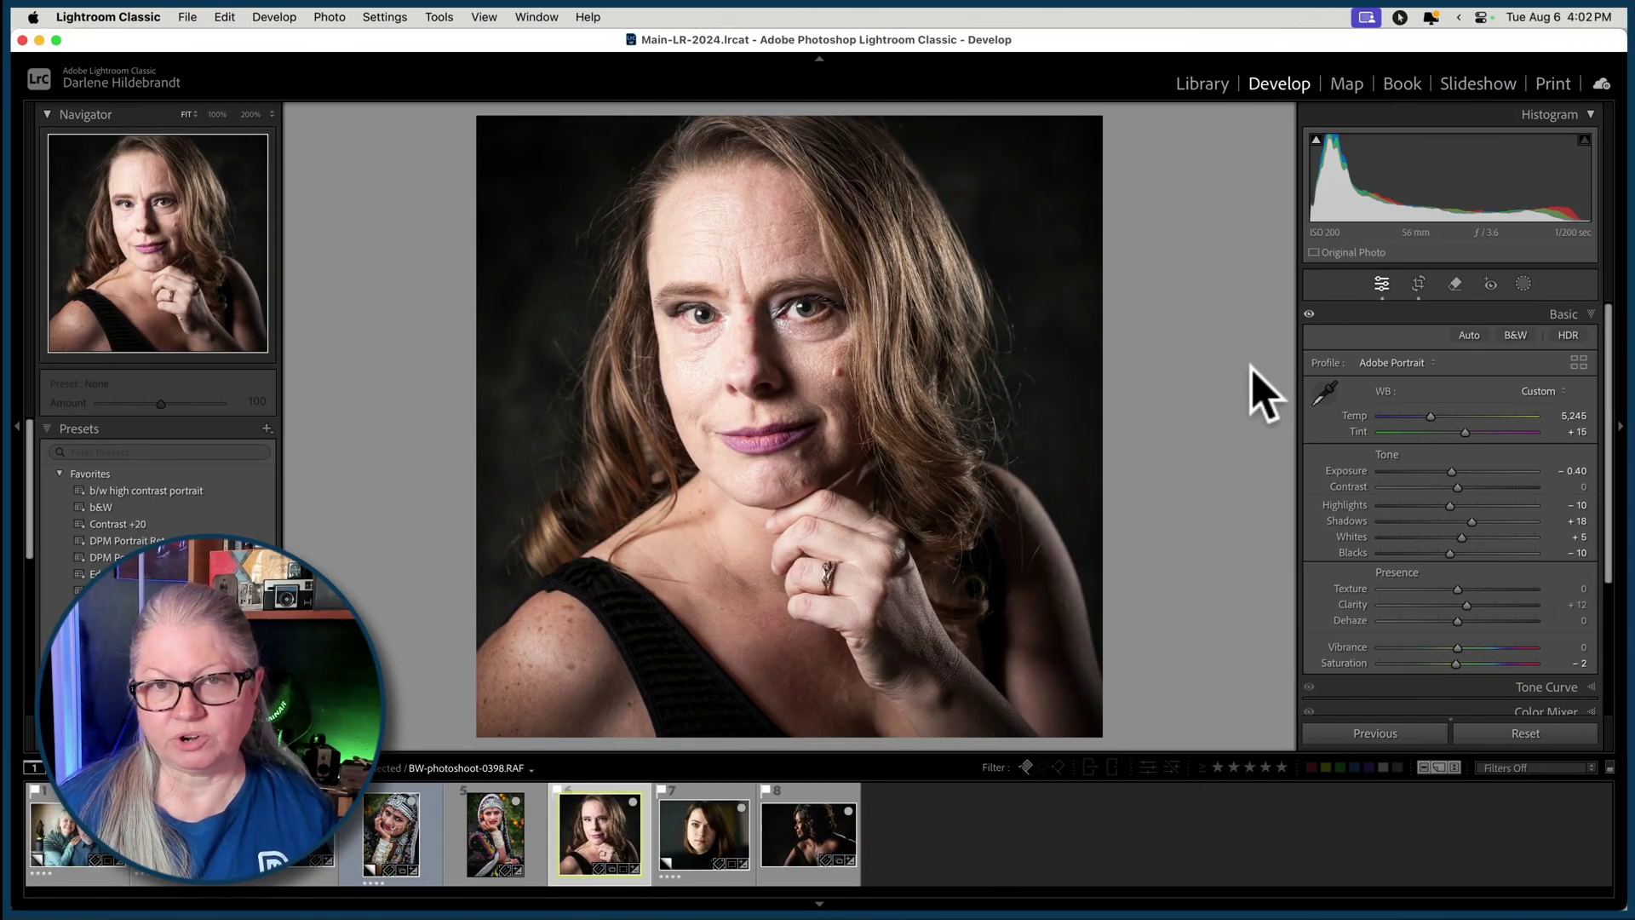
- Compare the BW-photoshoot-0398 portrait's edited and unedited versions
key("backslash")
key("backslash")
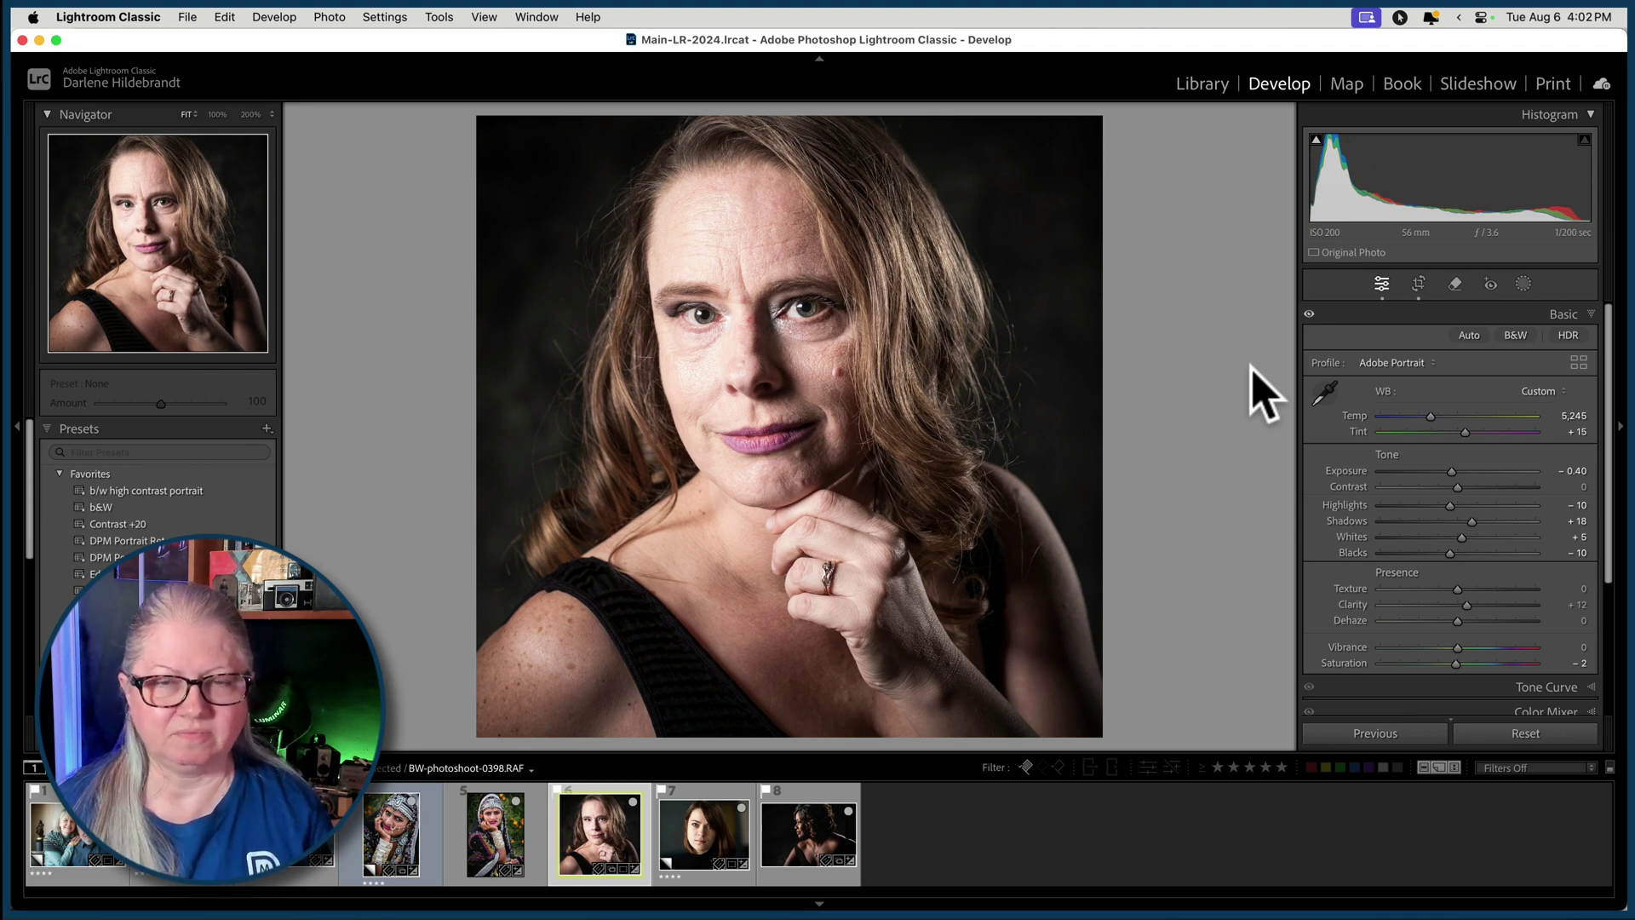
- Apply the DPM Portrait Retouch softer preset at Amount 100 and review its Face and body Skin mask
left_click(119, 556)
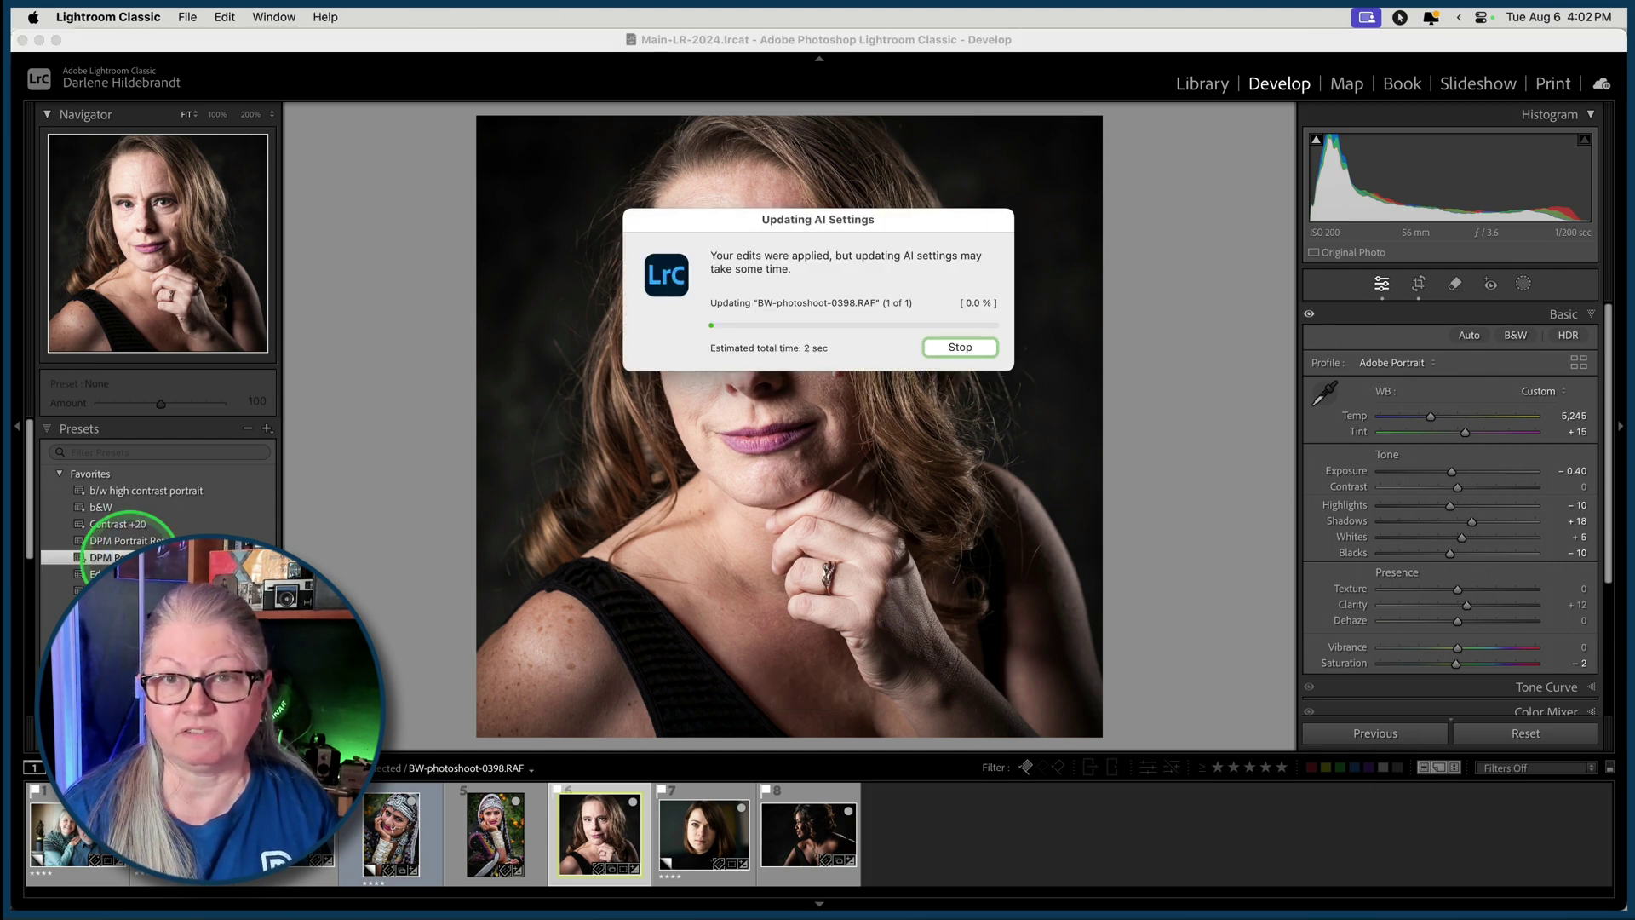
left_click(1523, 284)
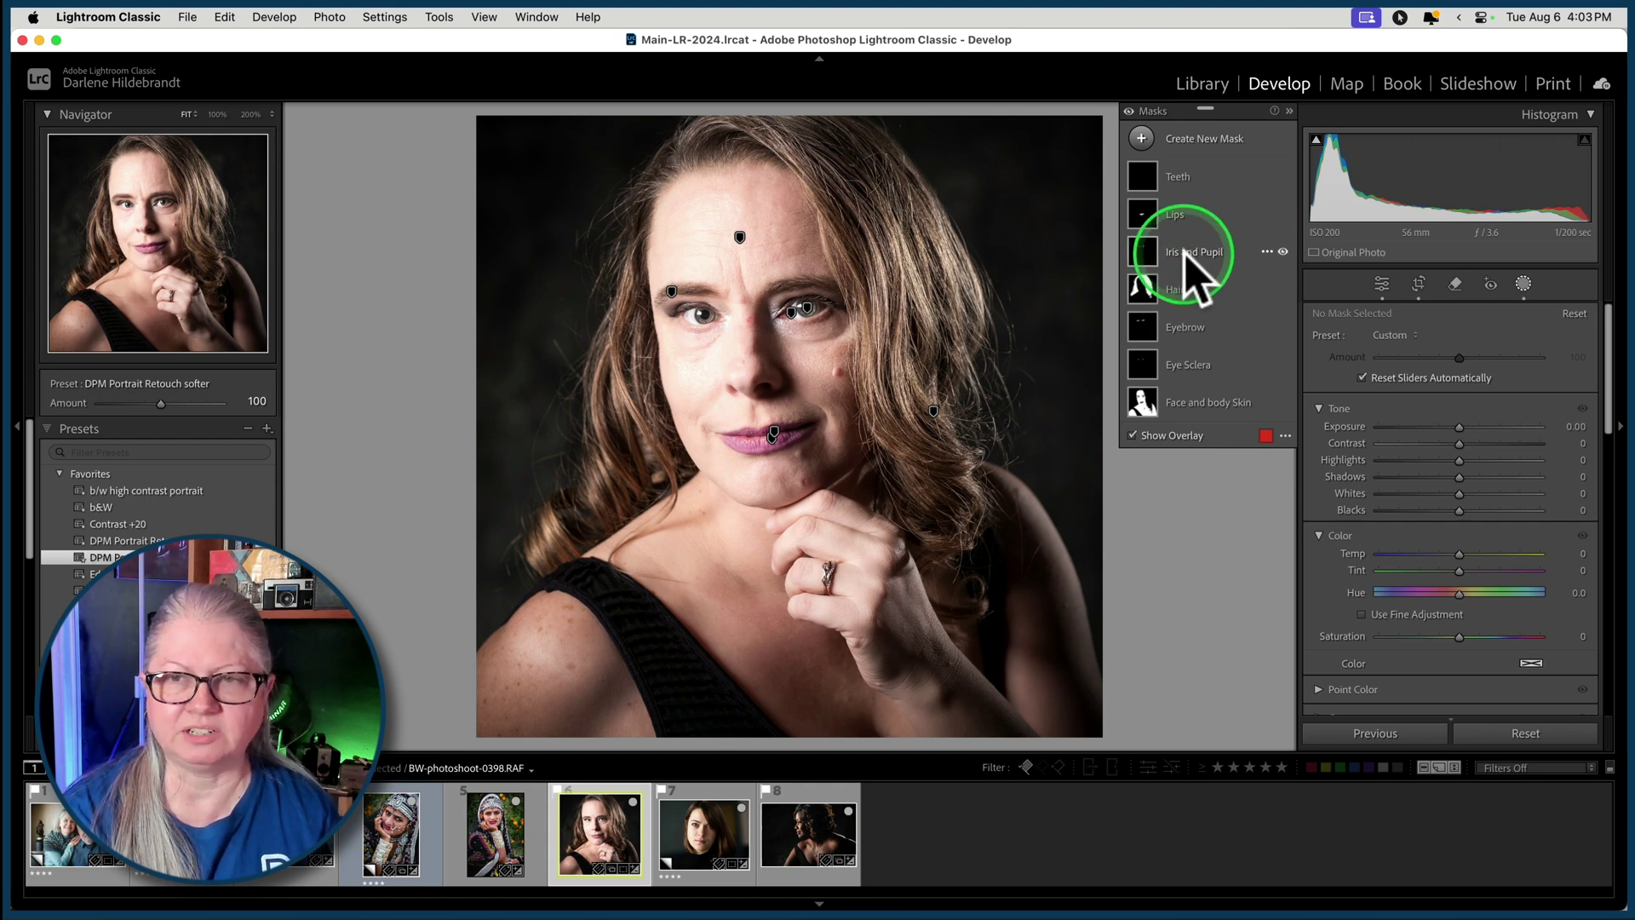
left_click(1202, 402)
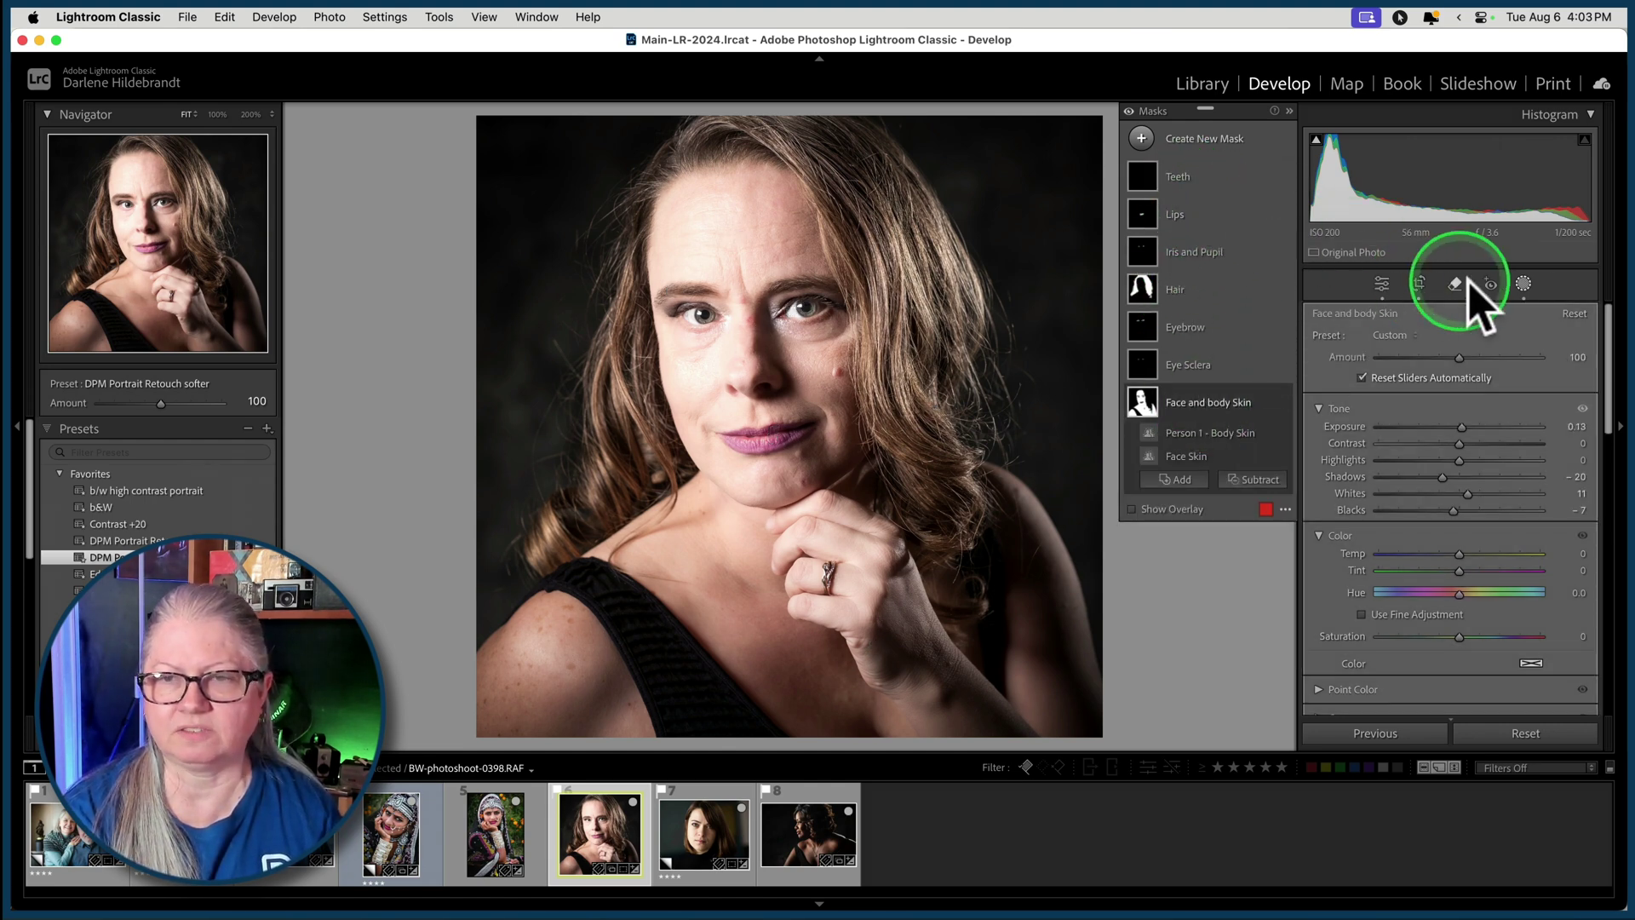
left_click(1126, 111)
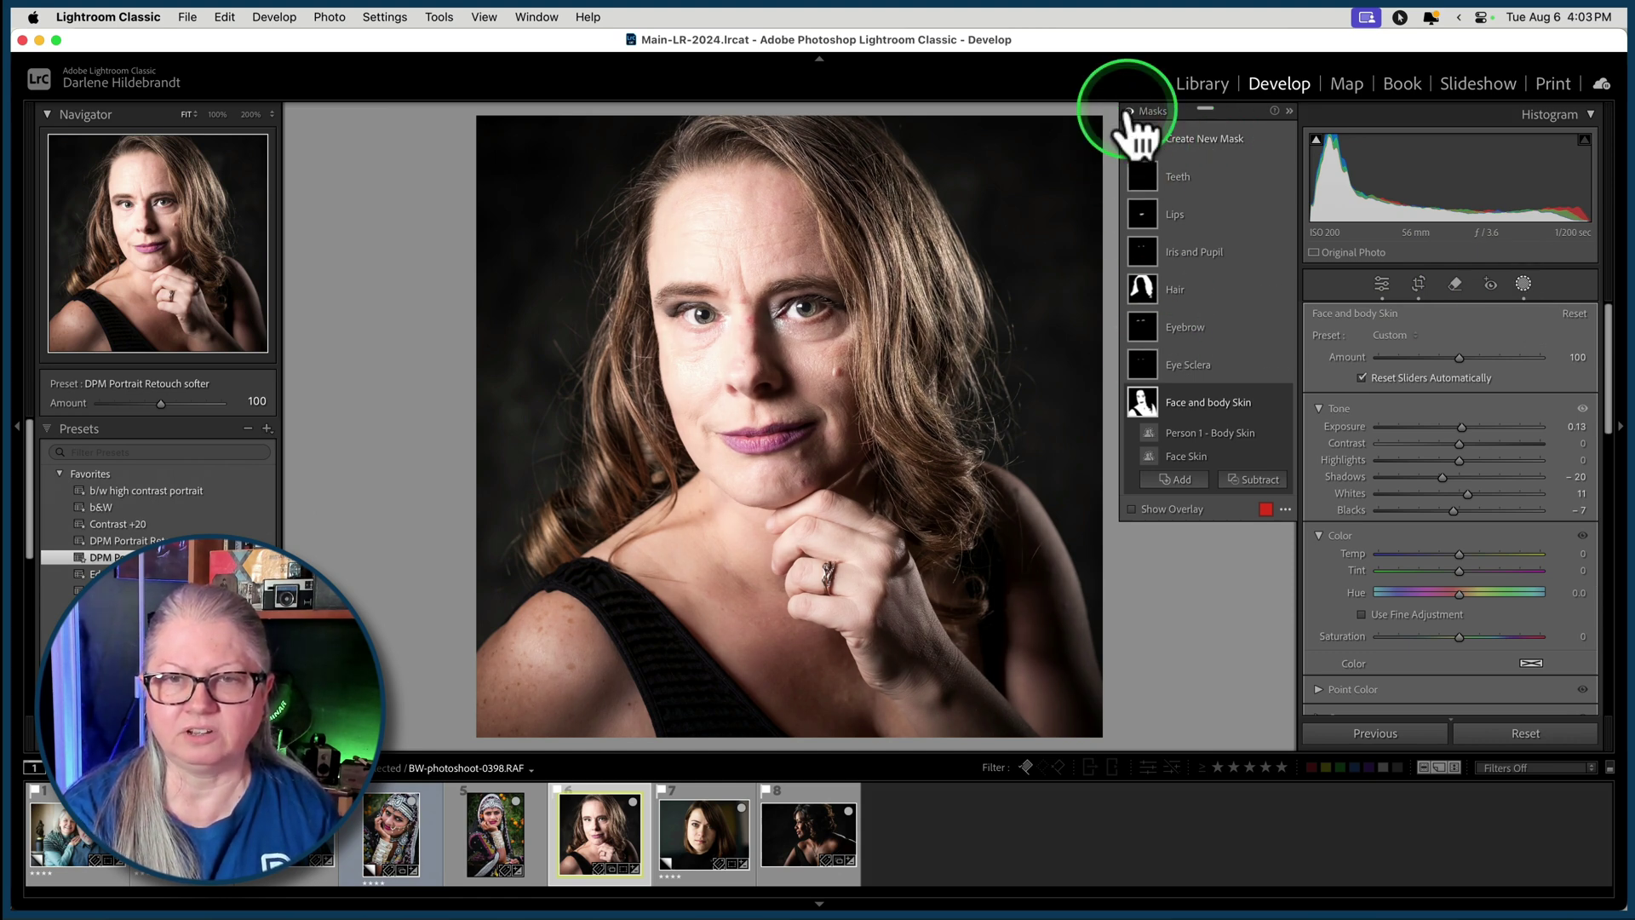
left_click(1127, 110)
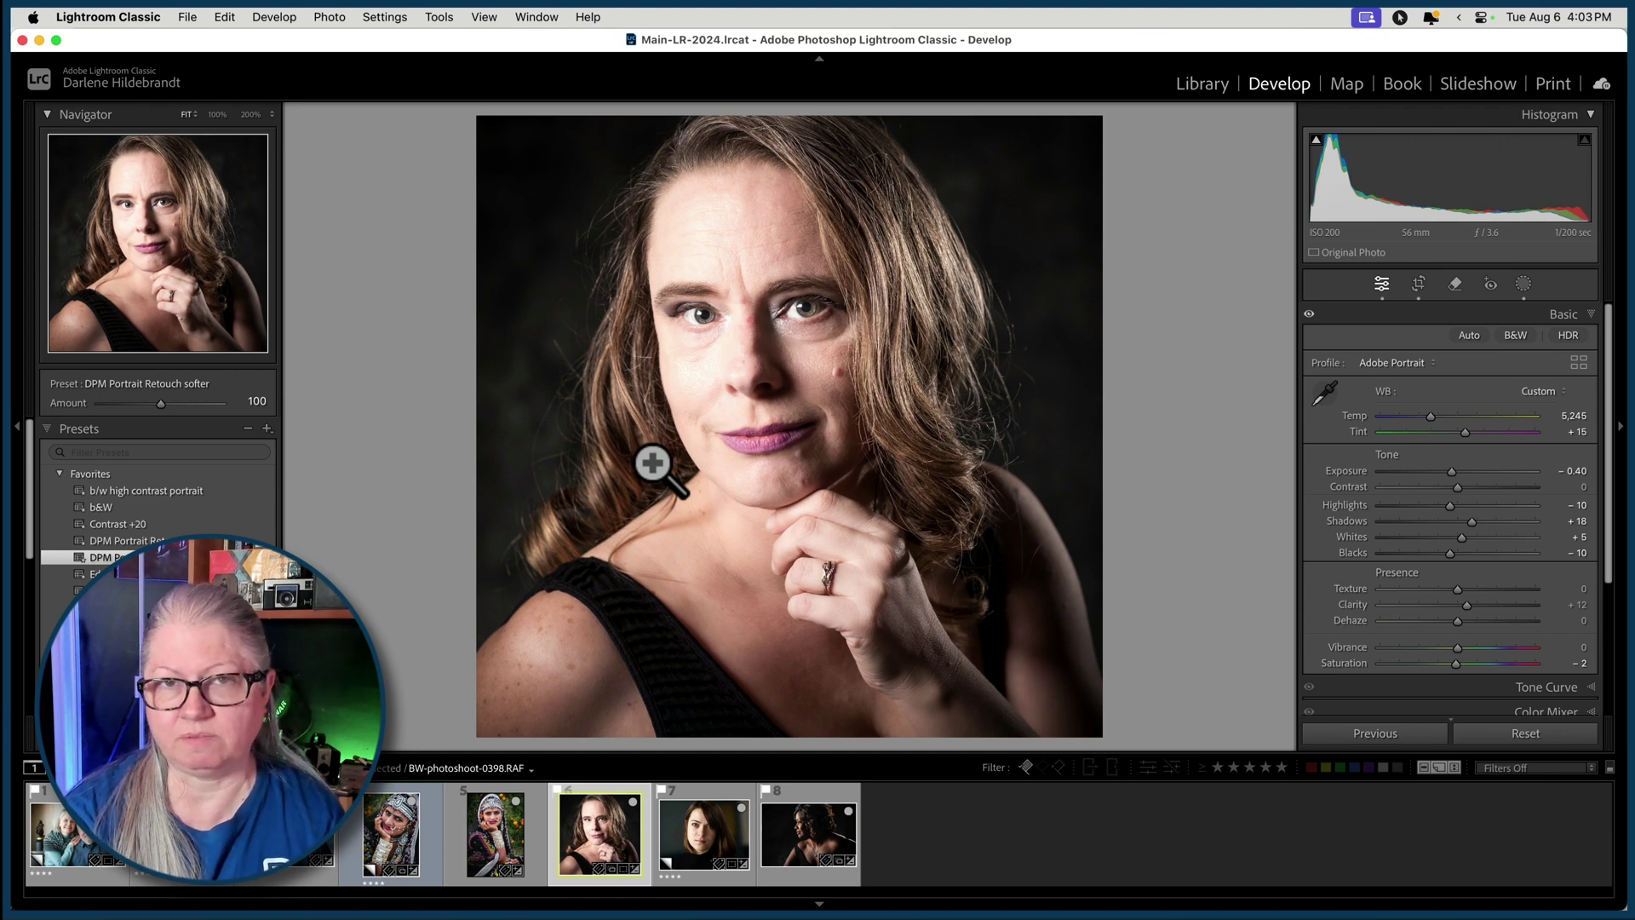
- Apply the 'b/w high contrast portrait' preset and show its B&W mix, Orange +17, Magenta −64
left_click(159, 492)
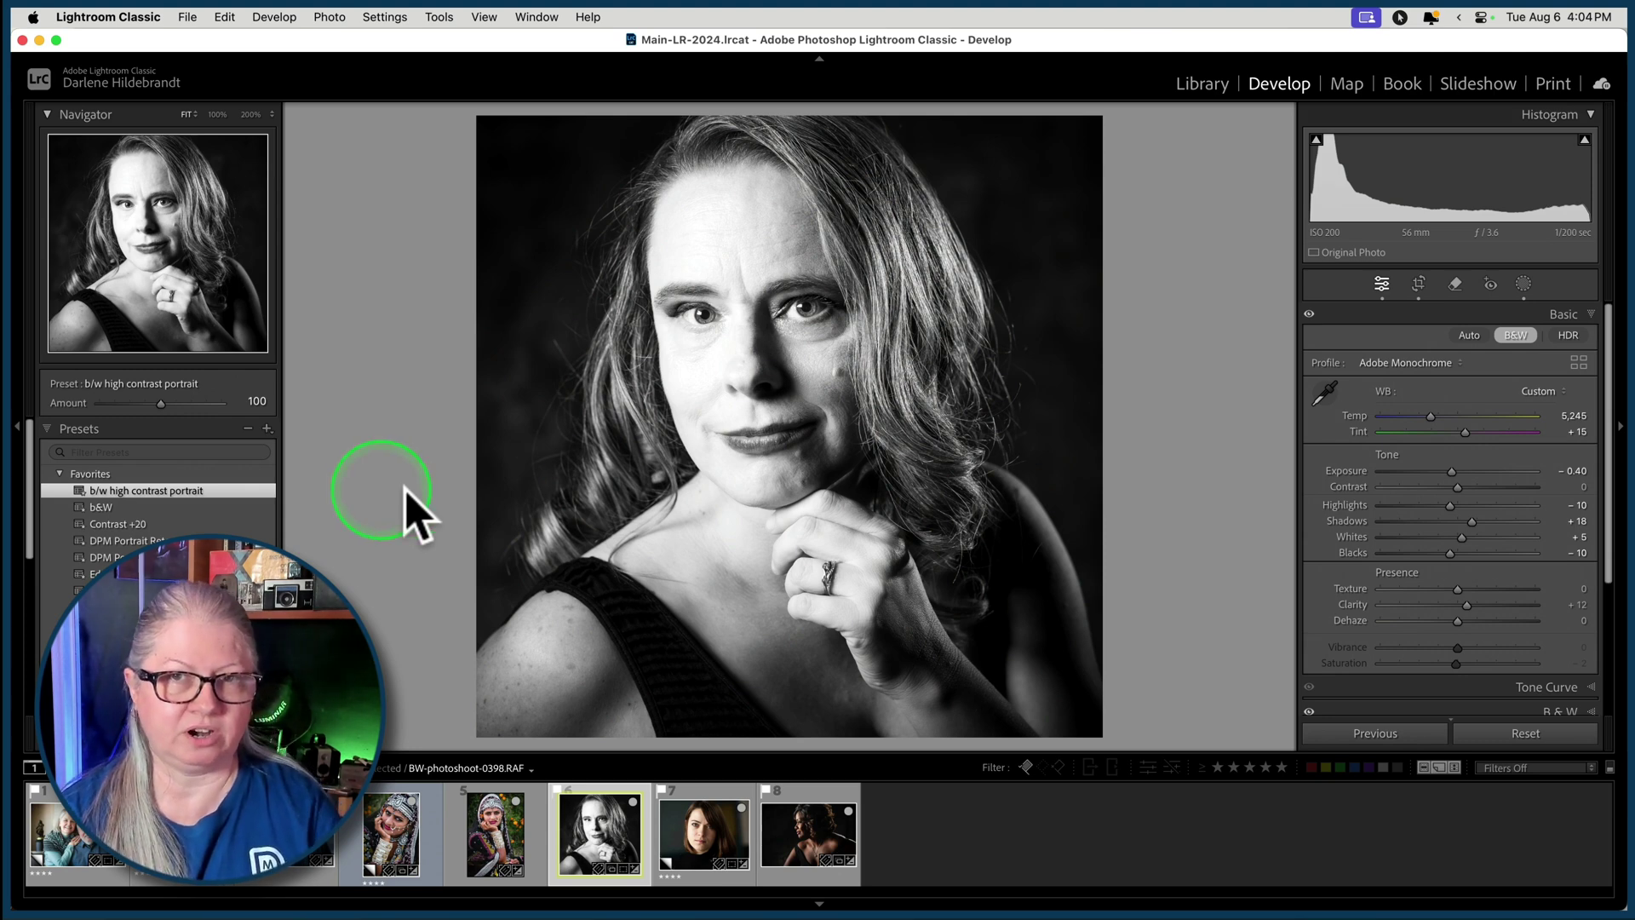
scroll(1460, 452, "down", 2)
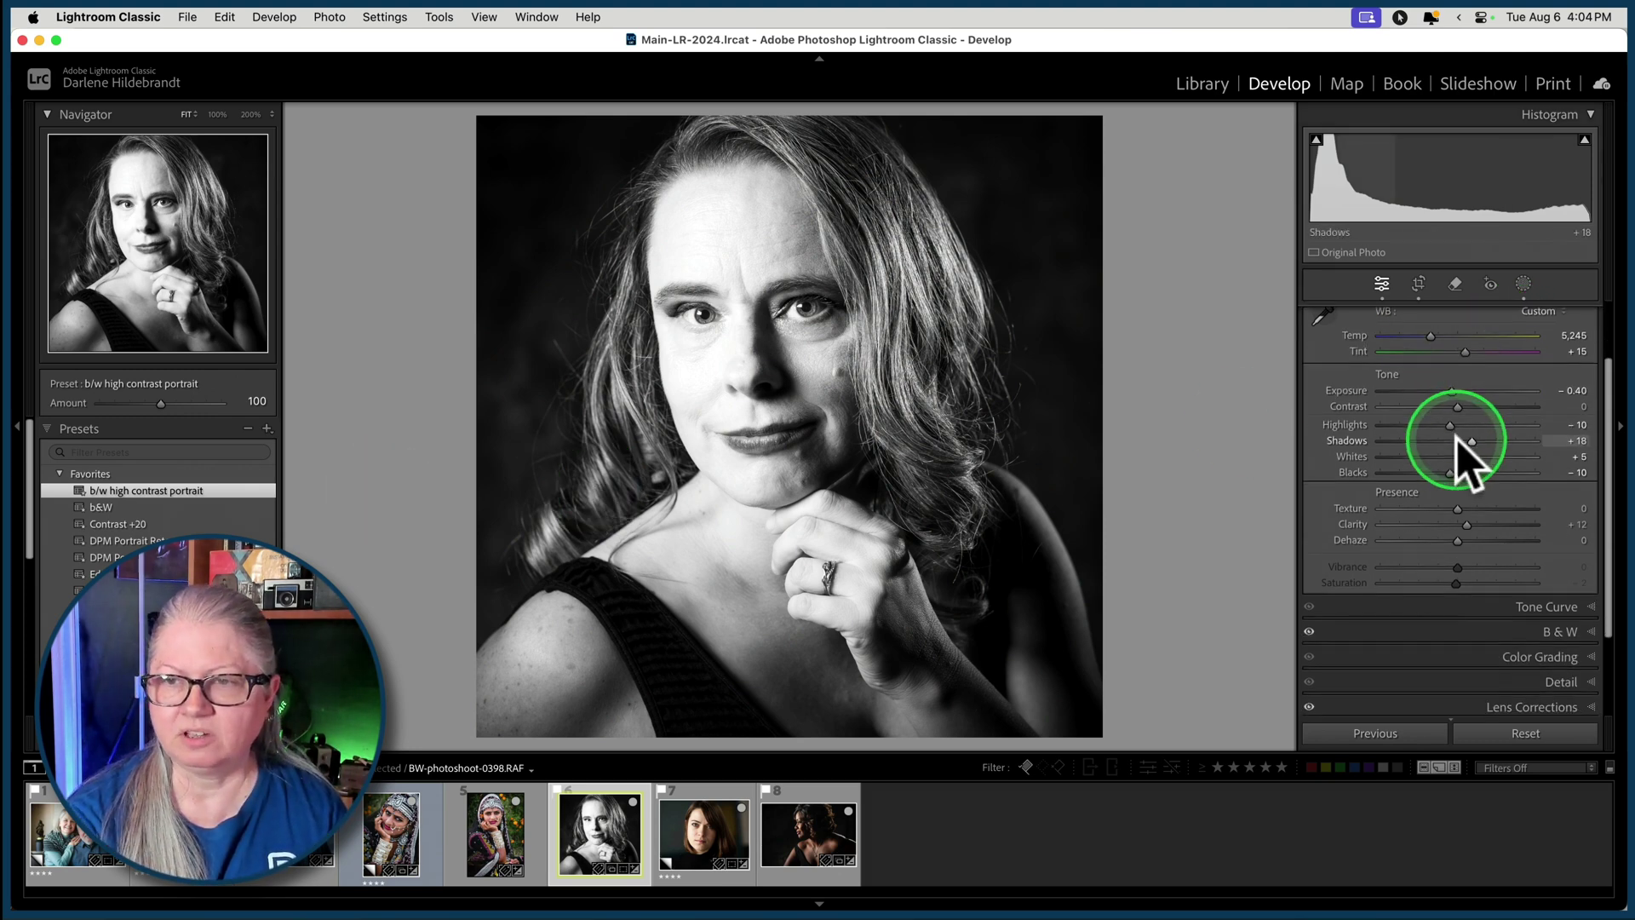
left_click(1533, 639)
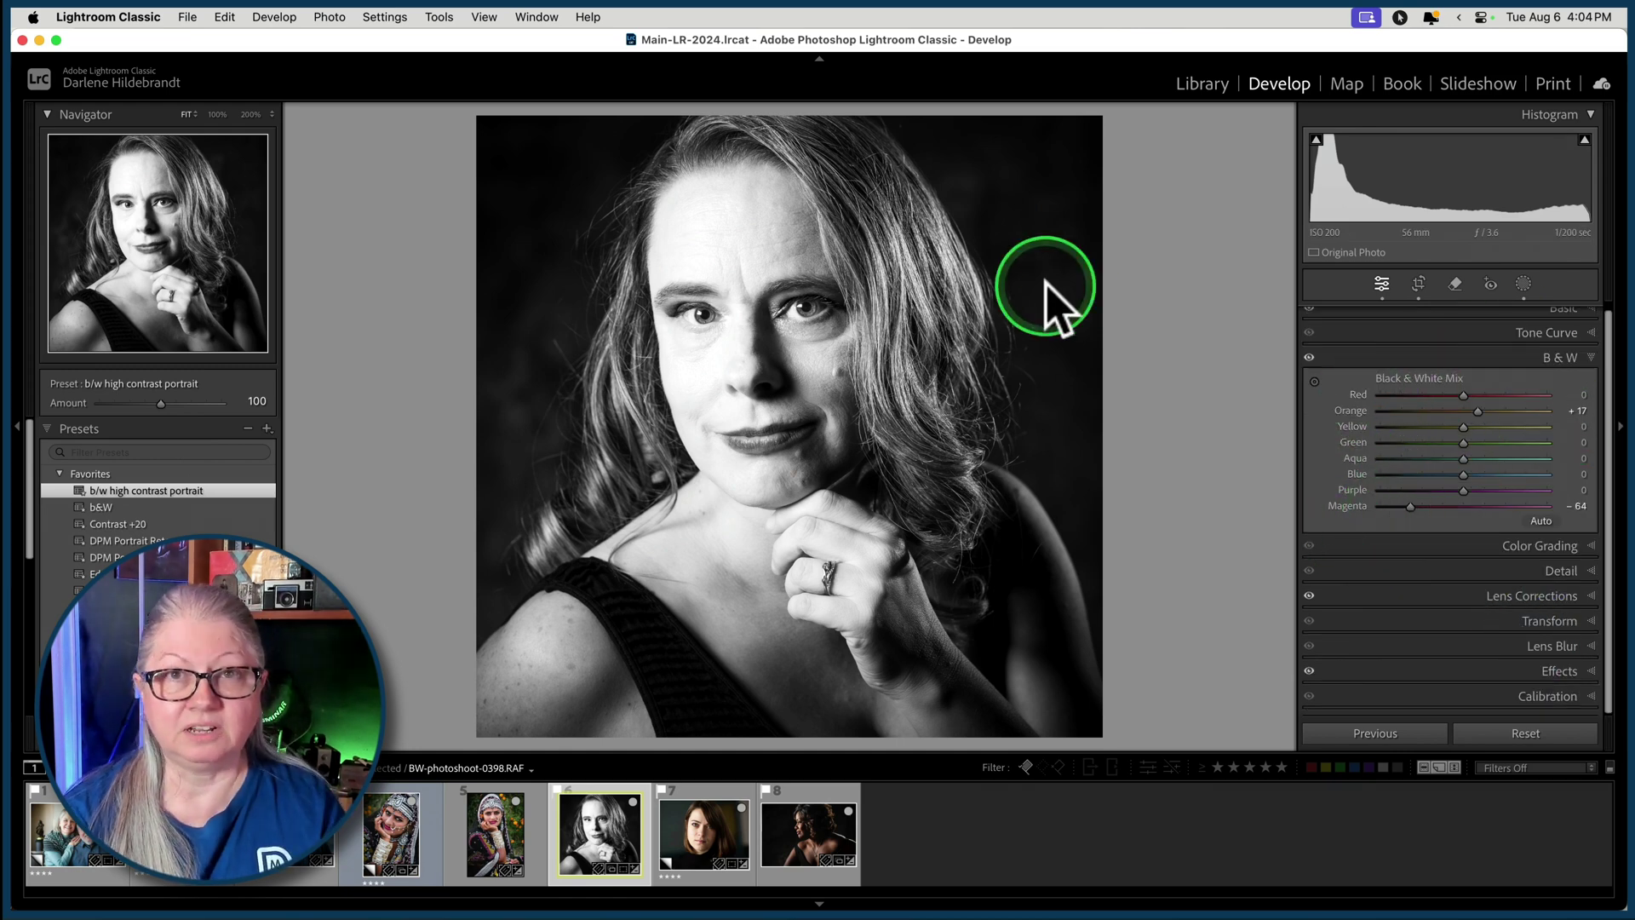
- Send the portrait to Luminar Neo as a TIFF copy with Lightroom adjustments in Adobe RGB (1998)
right_click(993, 251)
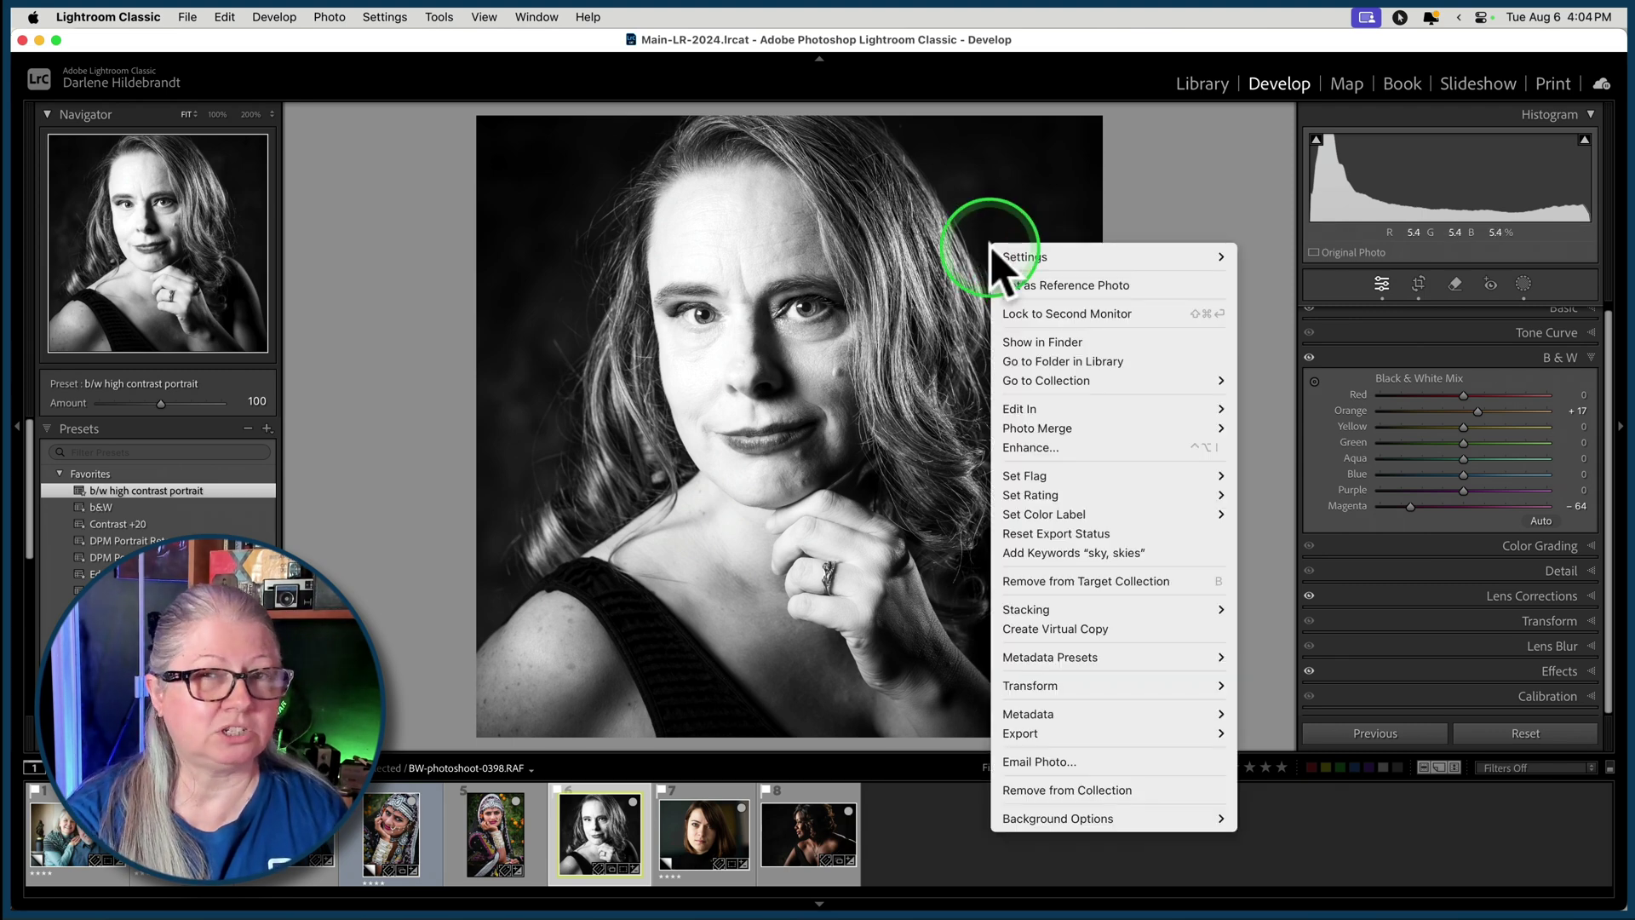
mouse_move(1020, 409)
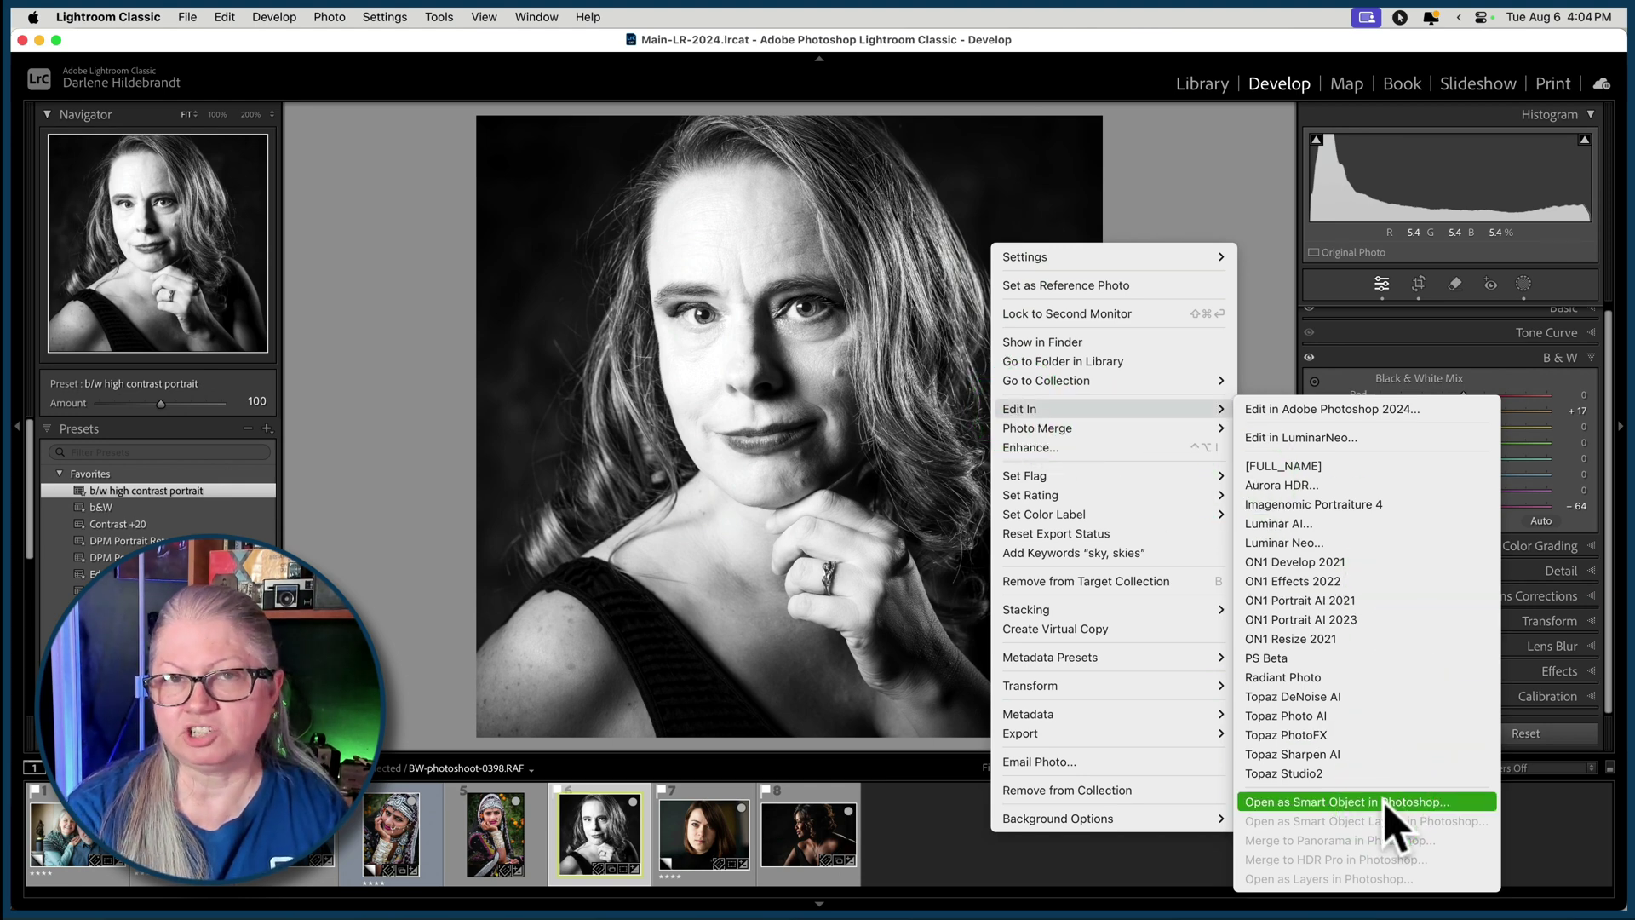
left_click_drag(1262, 405, 1283, 441)
left_click_drag(1053, 436, 1049, 402)
left_click(1053, 460)
left_click_drag(1047, 458, 988, 461)
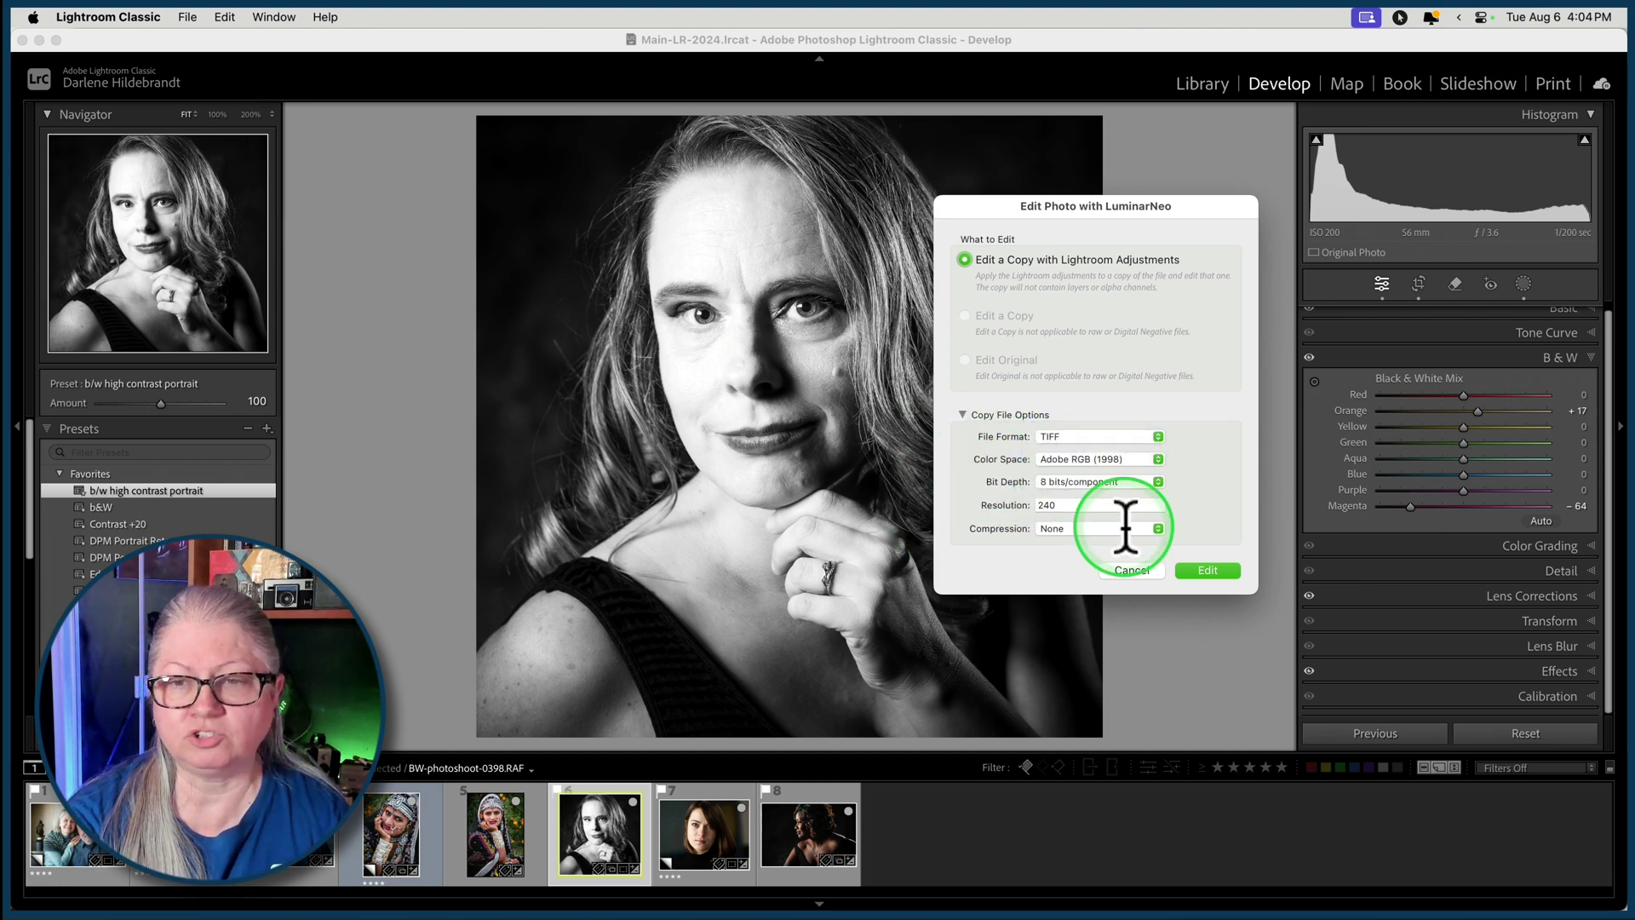
left_click(1216, 568)
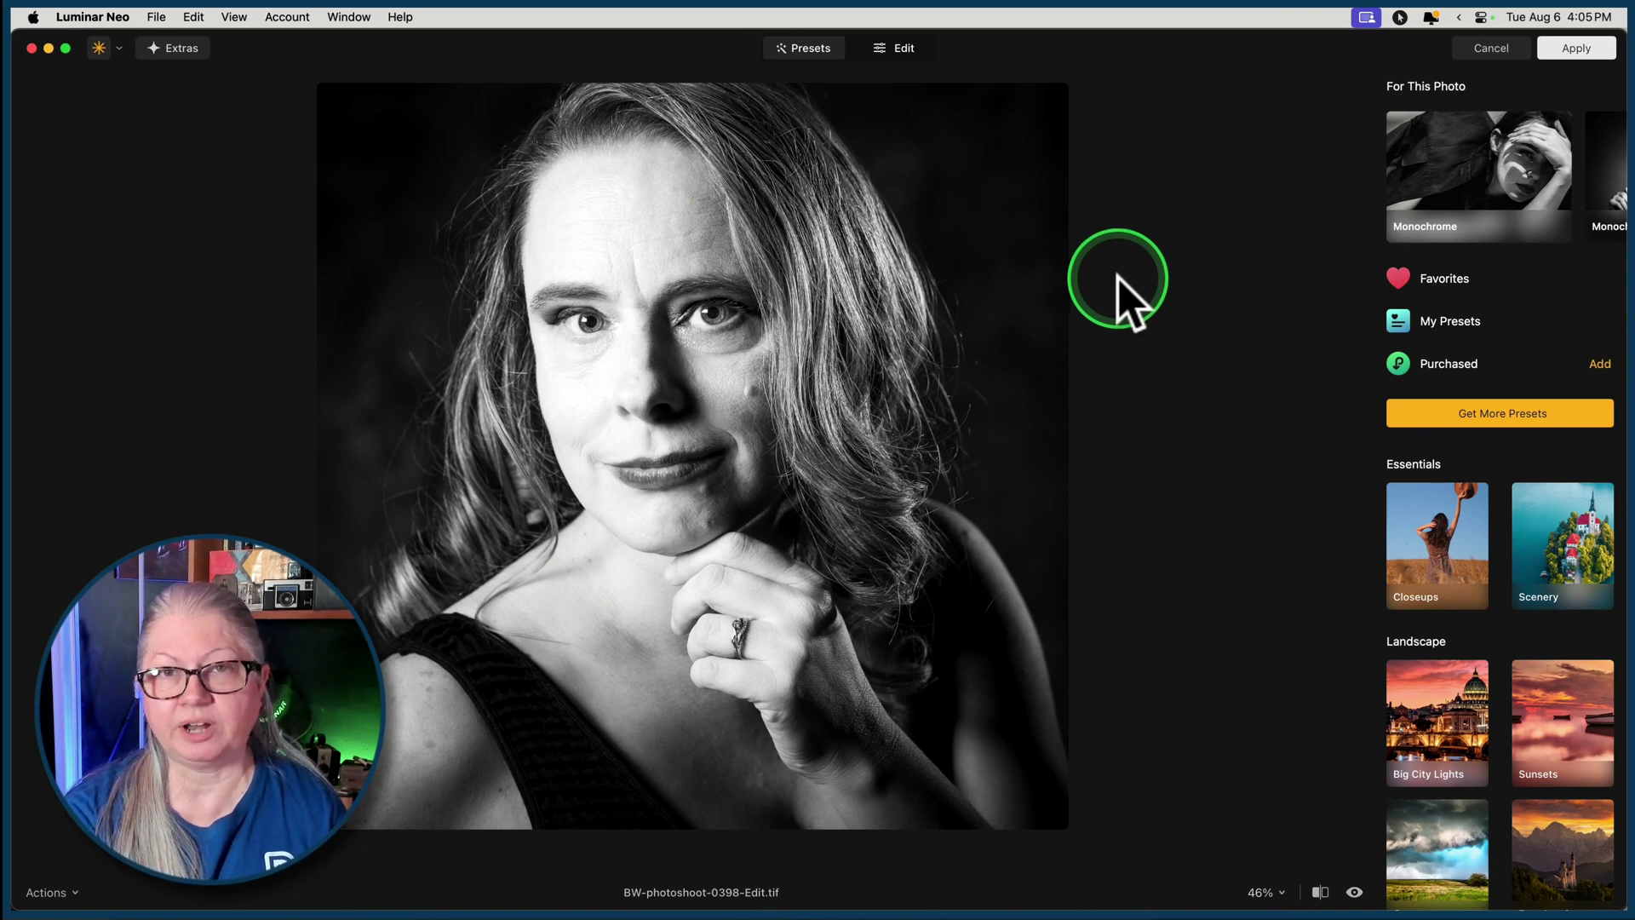
- Apply the Oxana preset from Favorites to the portrait at amount 100
left_click(1507, 305)
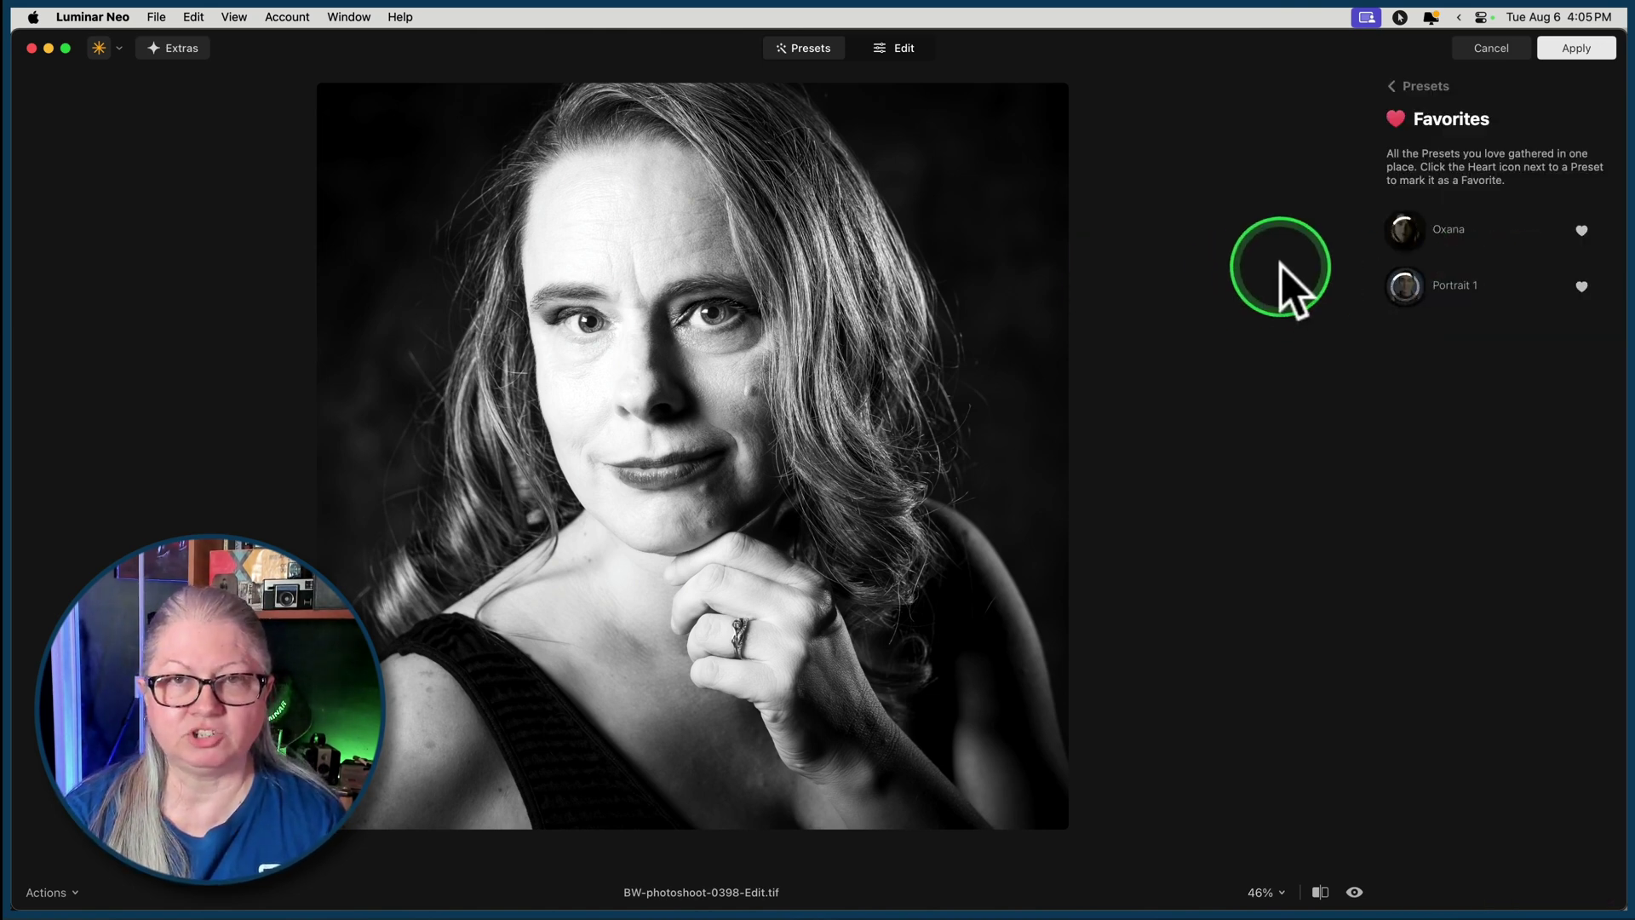
left_click(1135, 214)
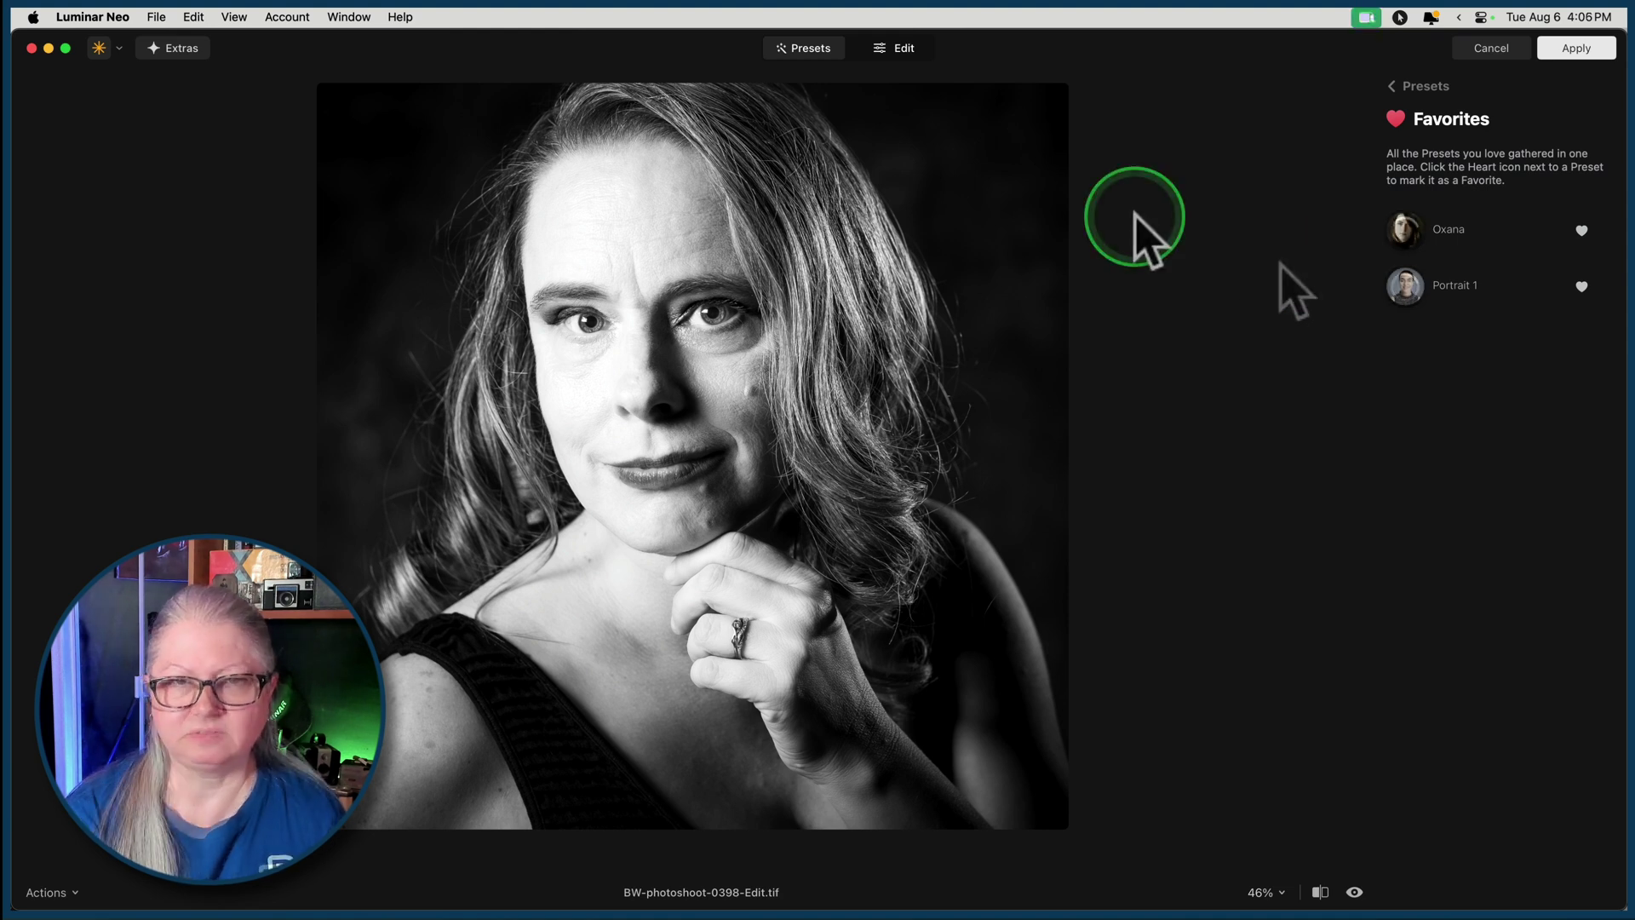
left_click(1409, 235)
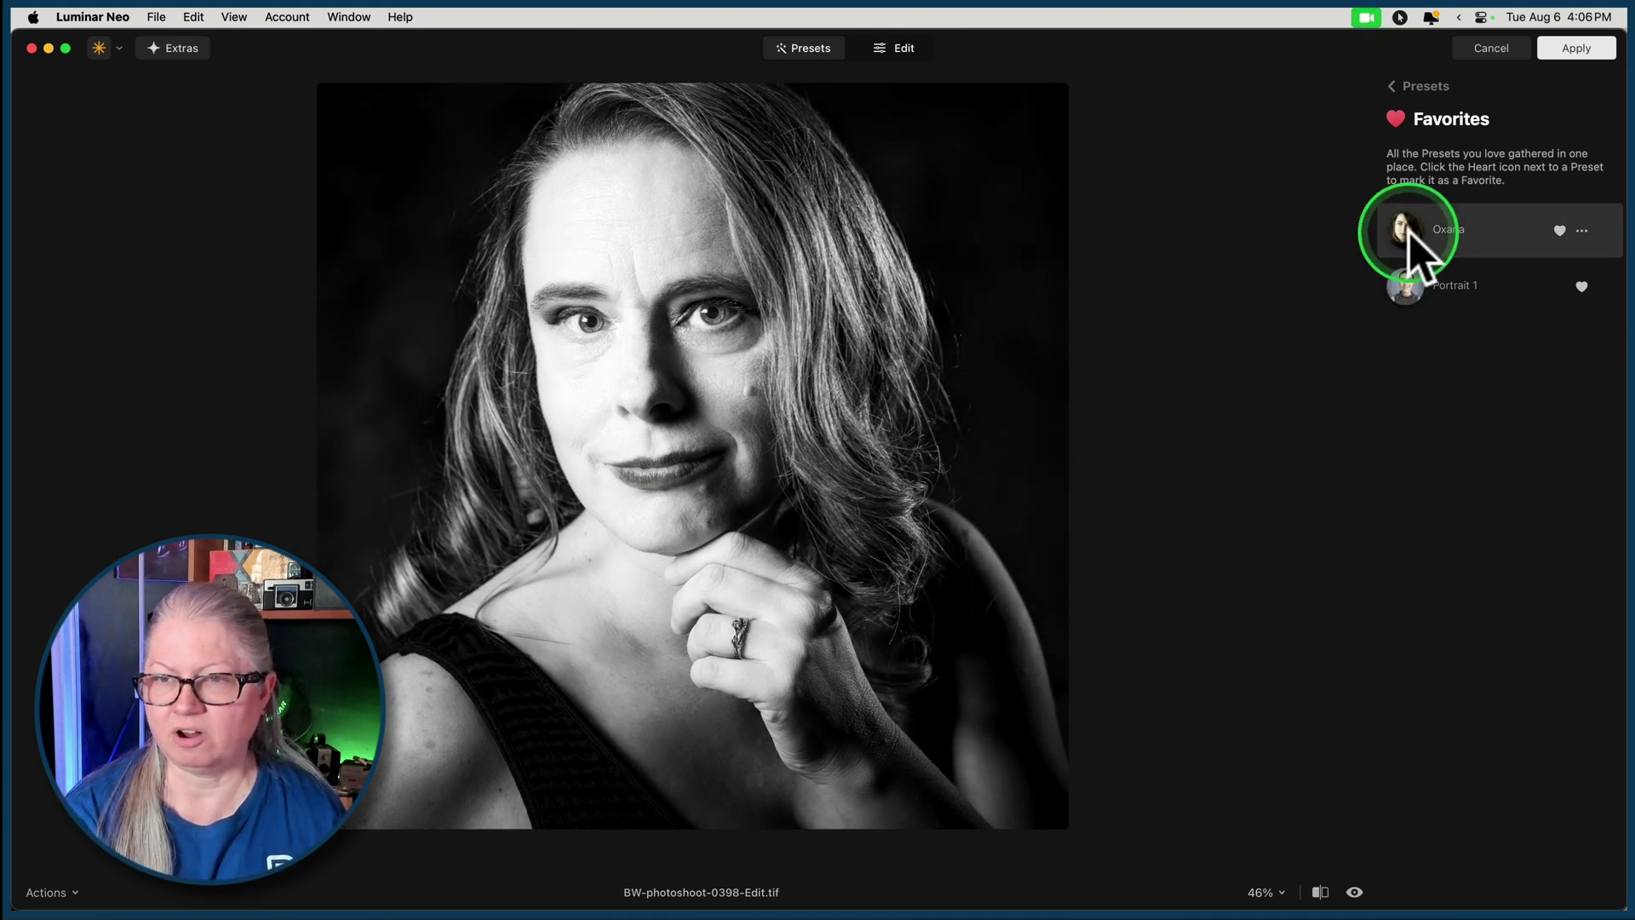
left_click(1454, 230)
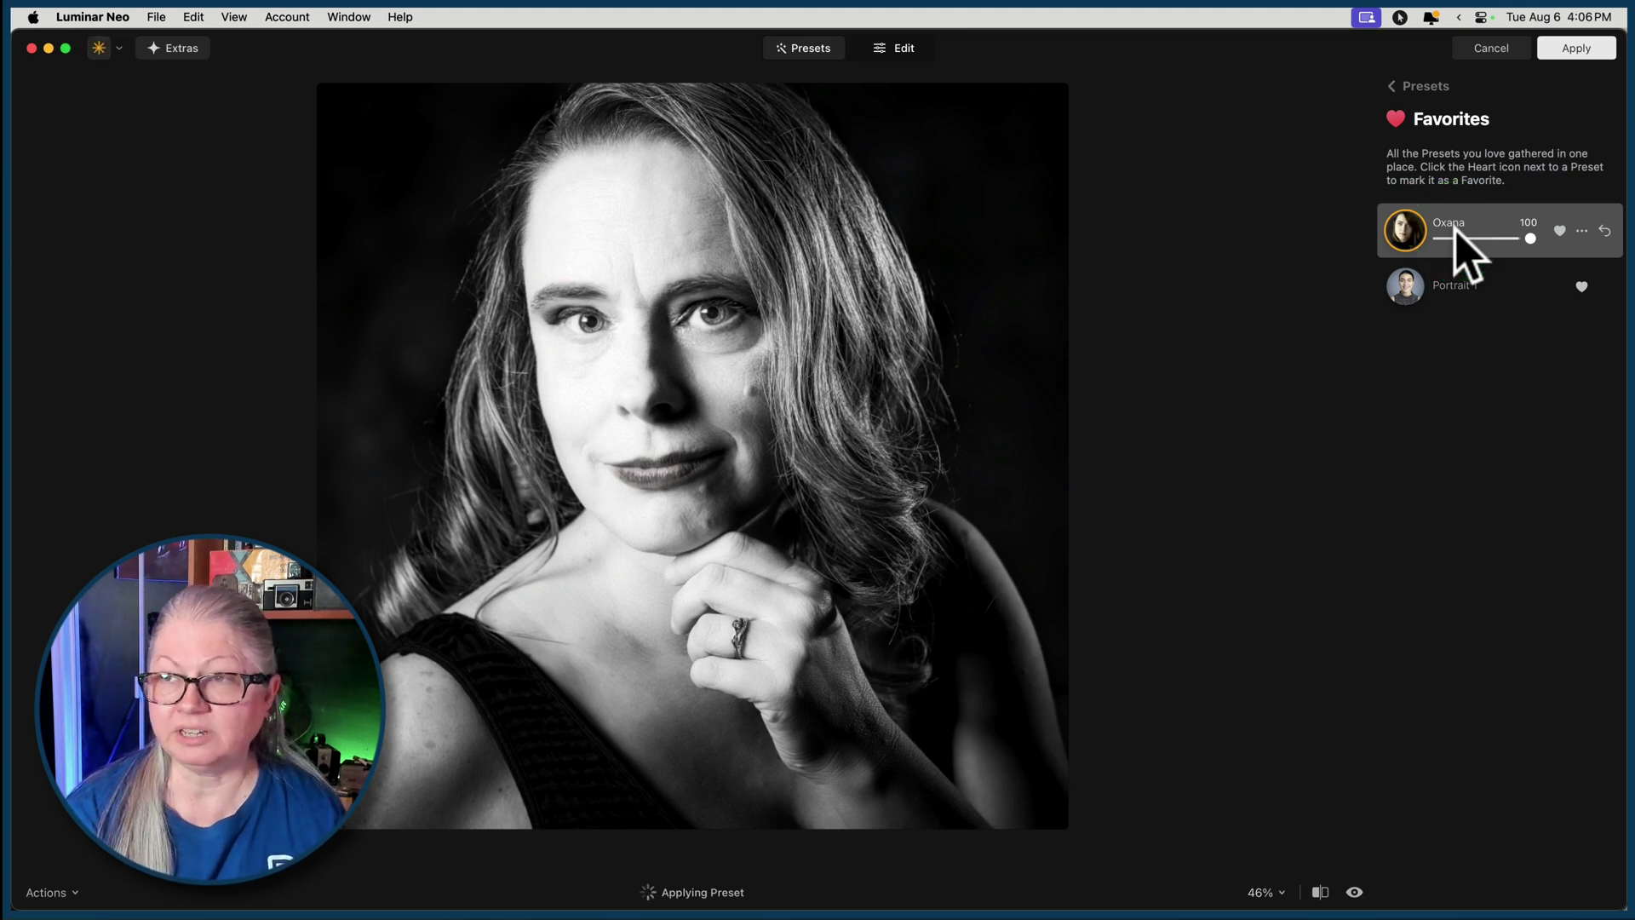
left_click(1289, 255)
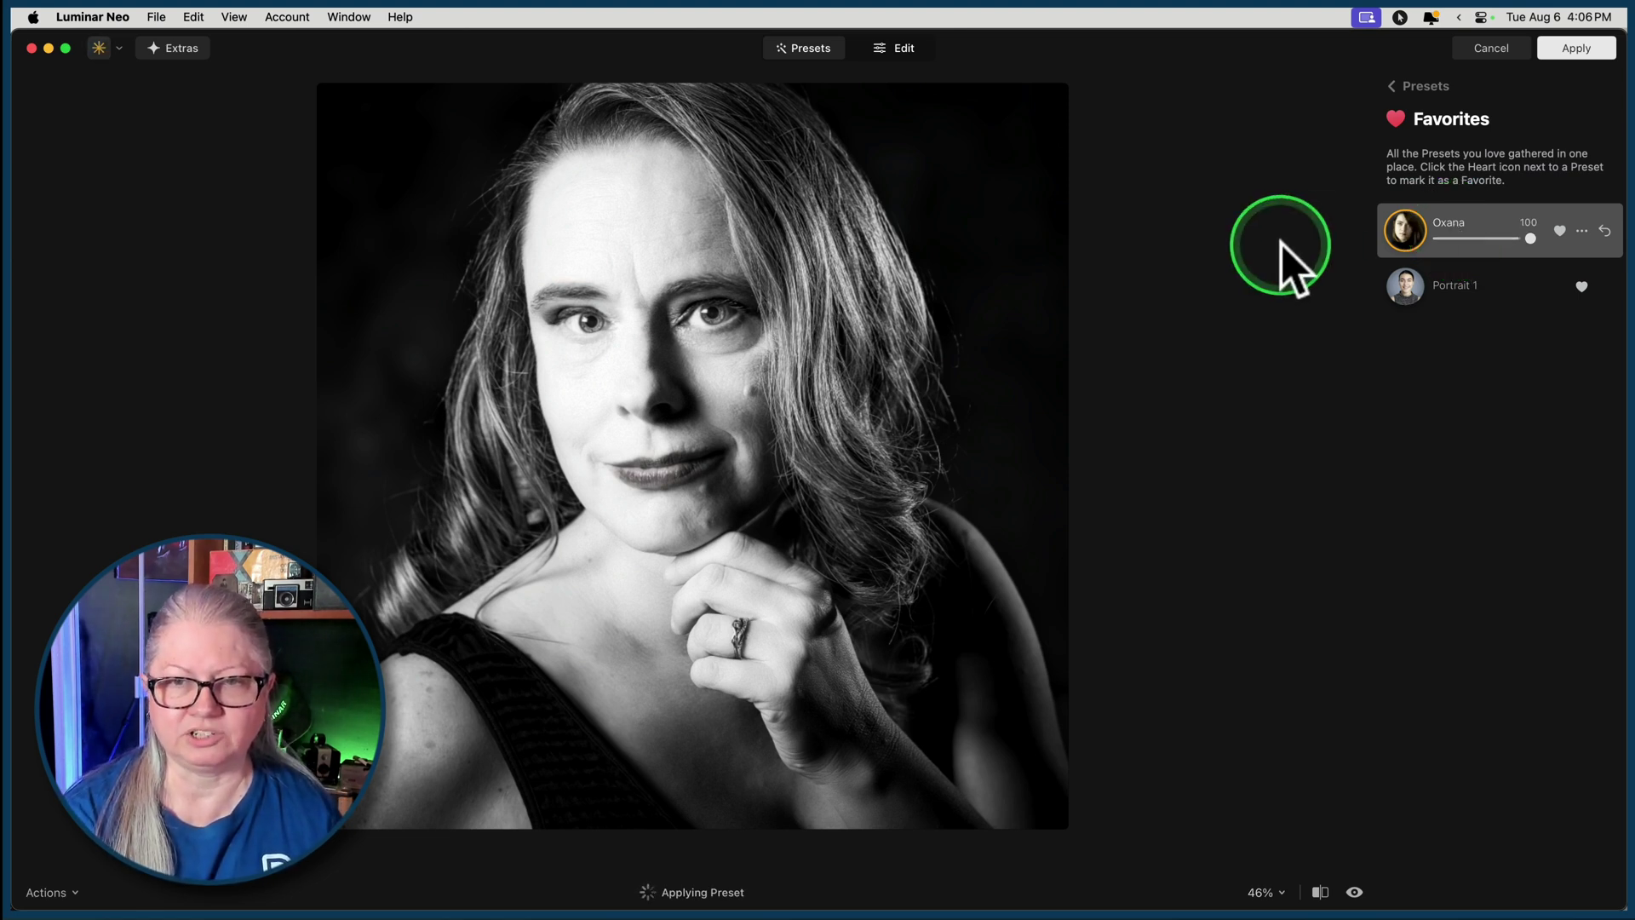
- Switch the Oxana preset off and on repeatedly to compare before and after
left_click(1354, 891)
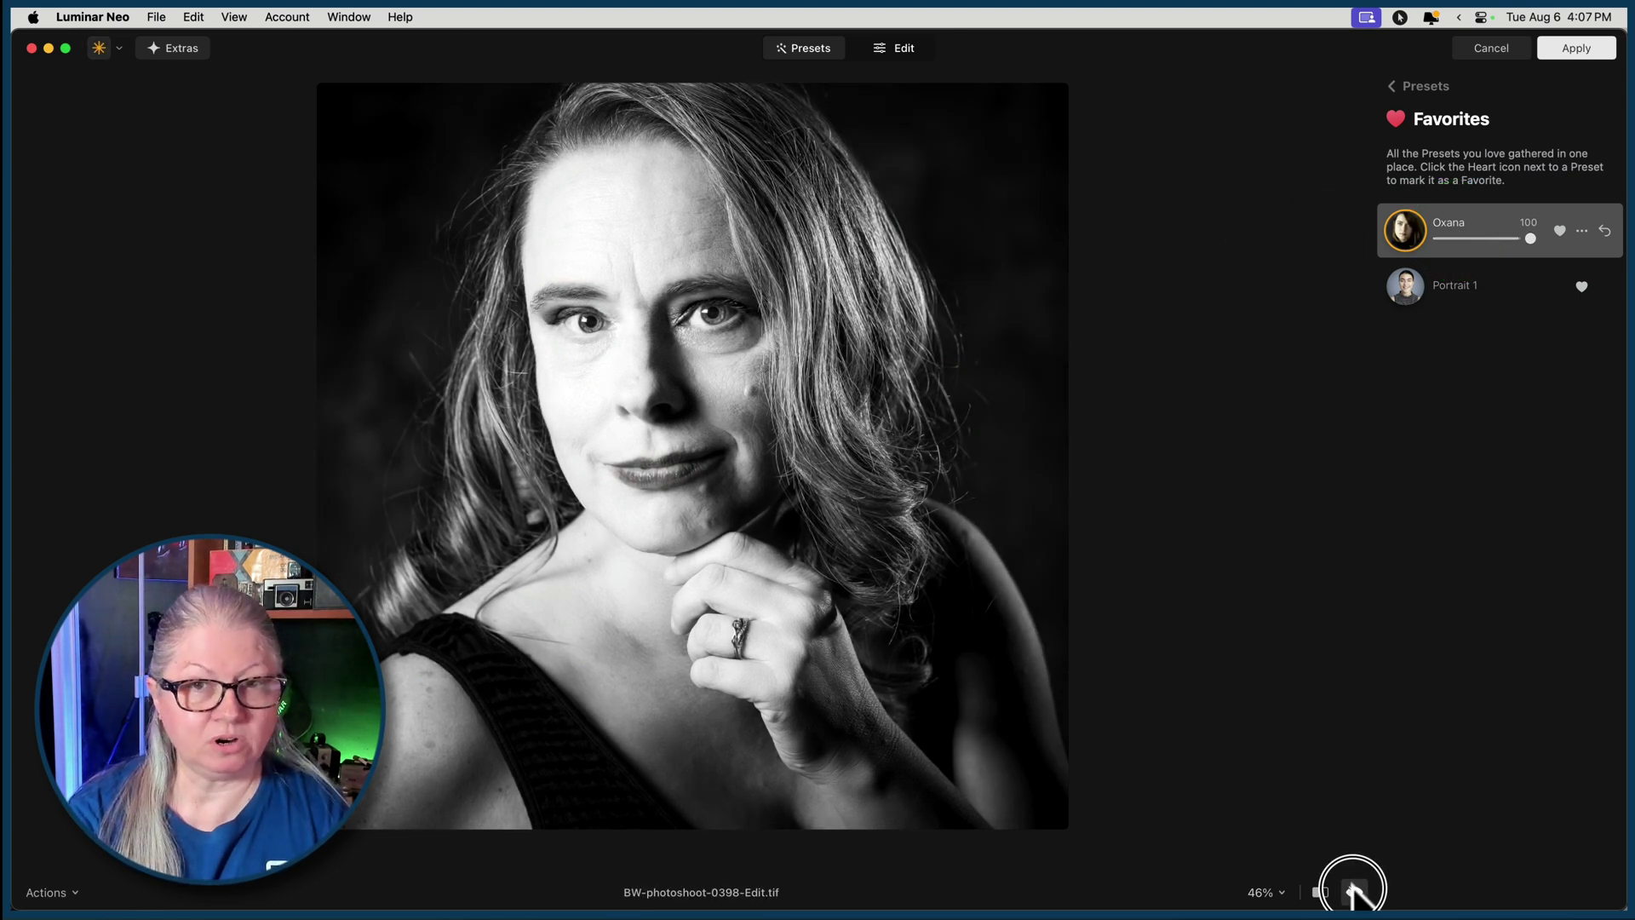
left_click(1354, 891)
left_click(1354, 891)
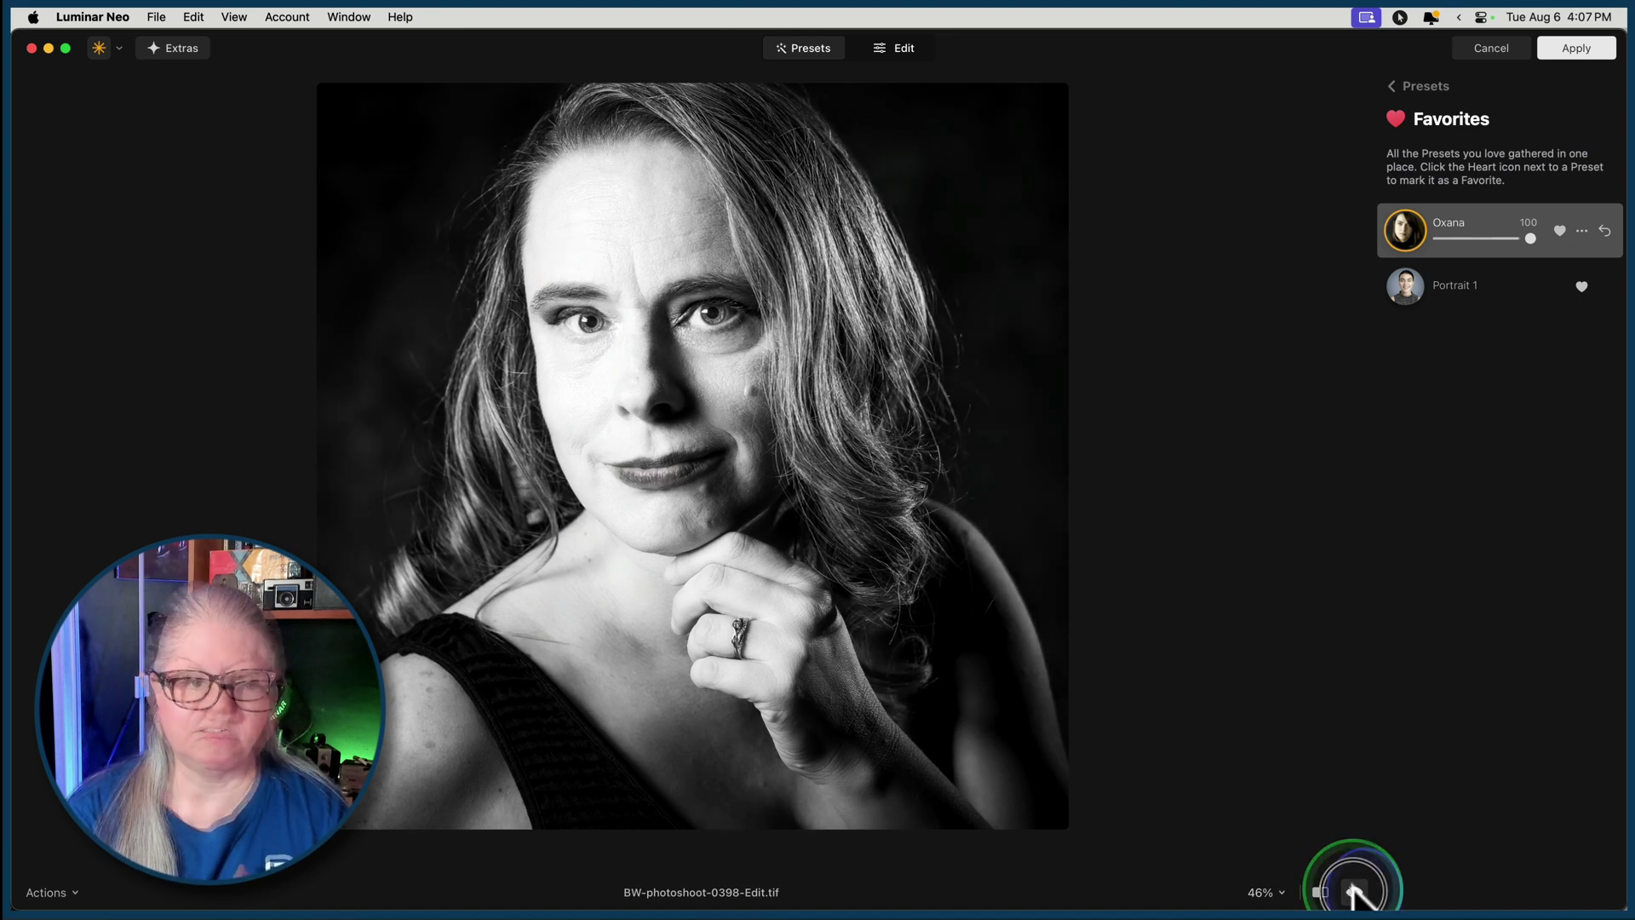
left_click(1354, 891)
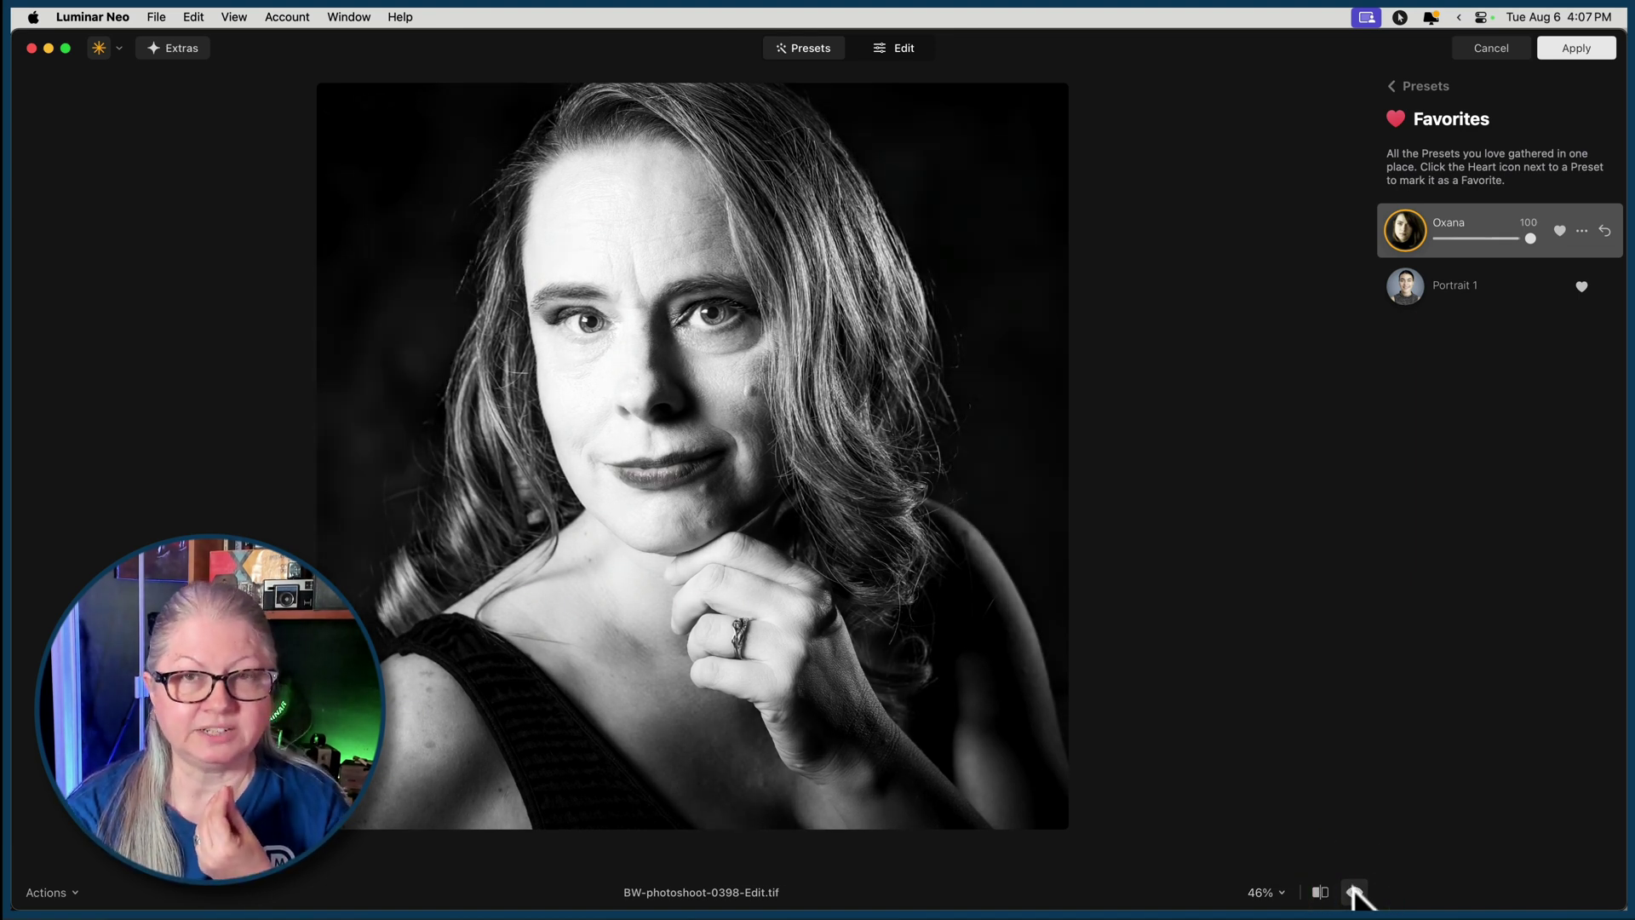
left_click(1354, 892)
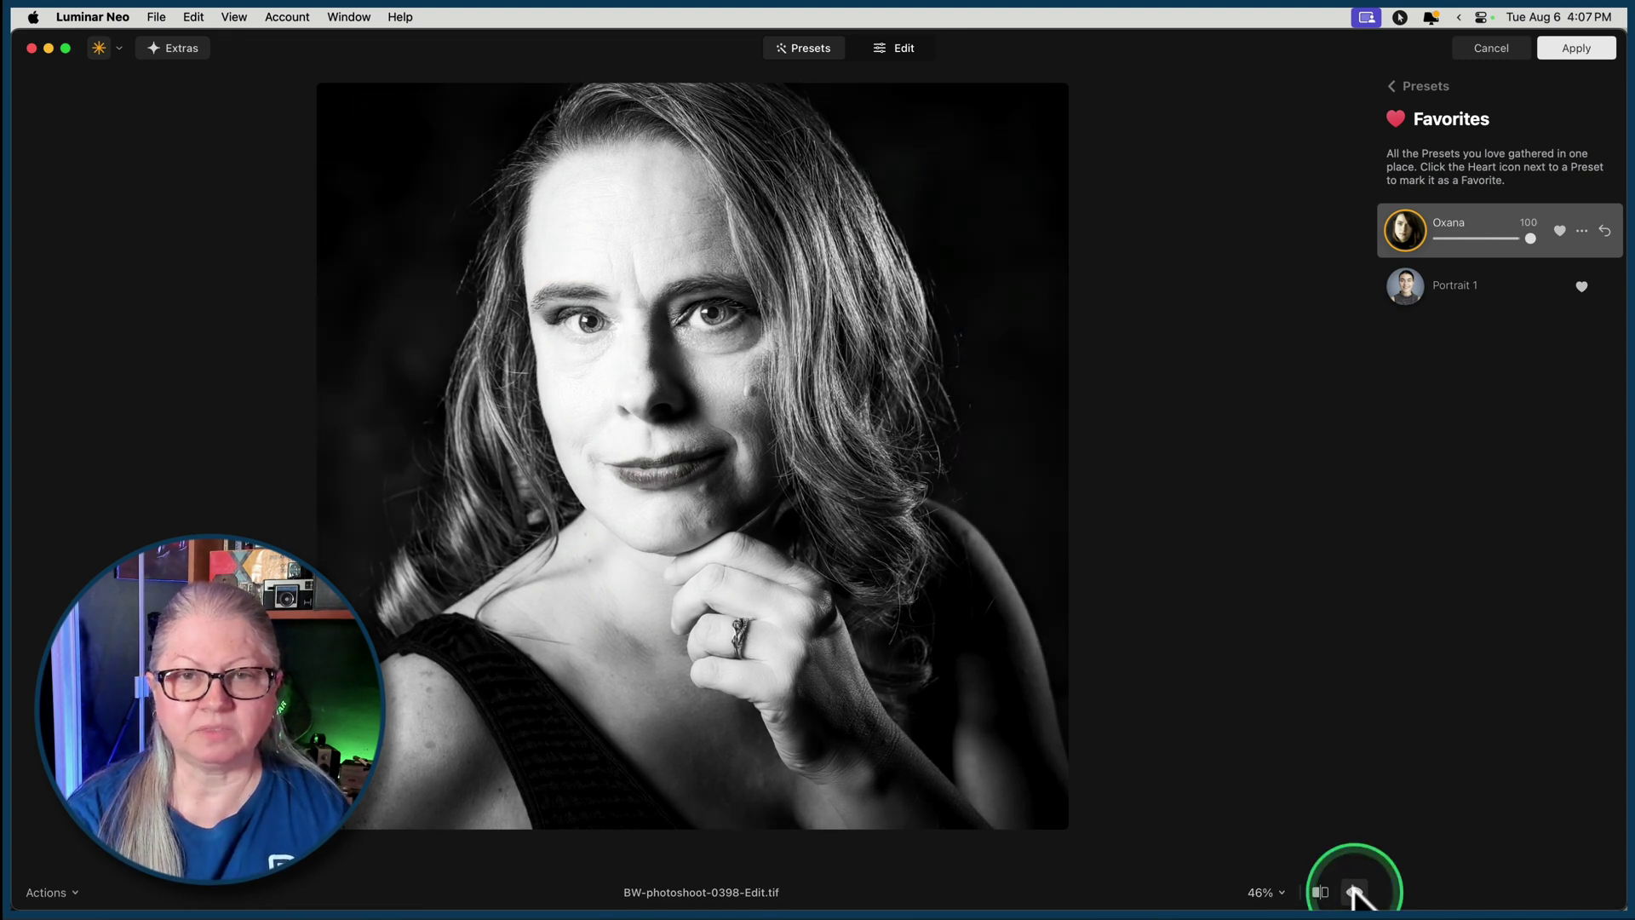
left_click(1353, 891)
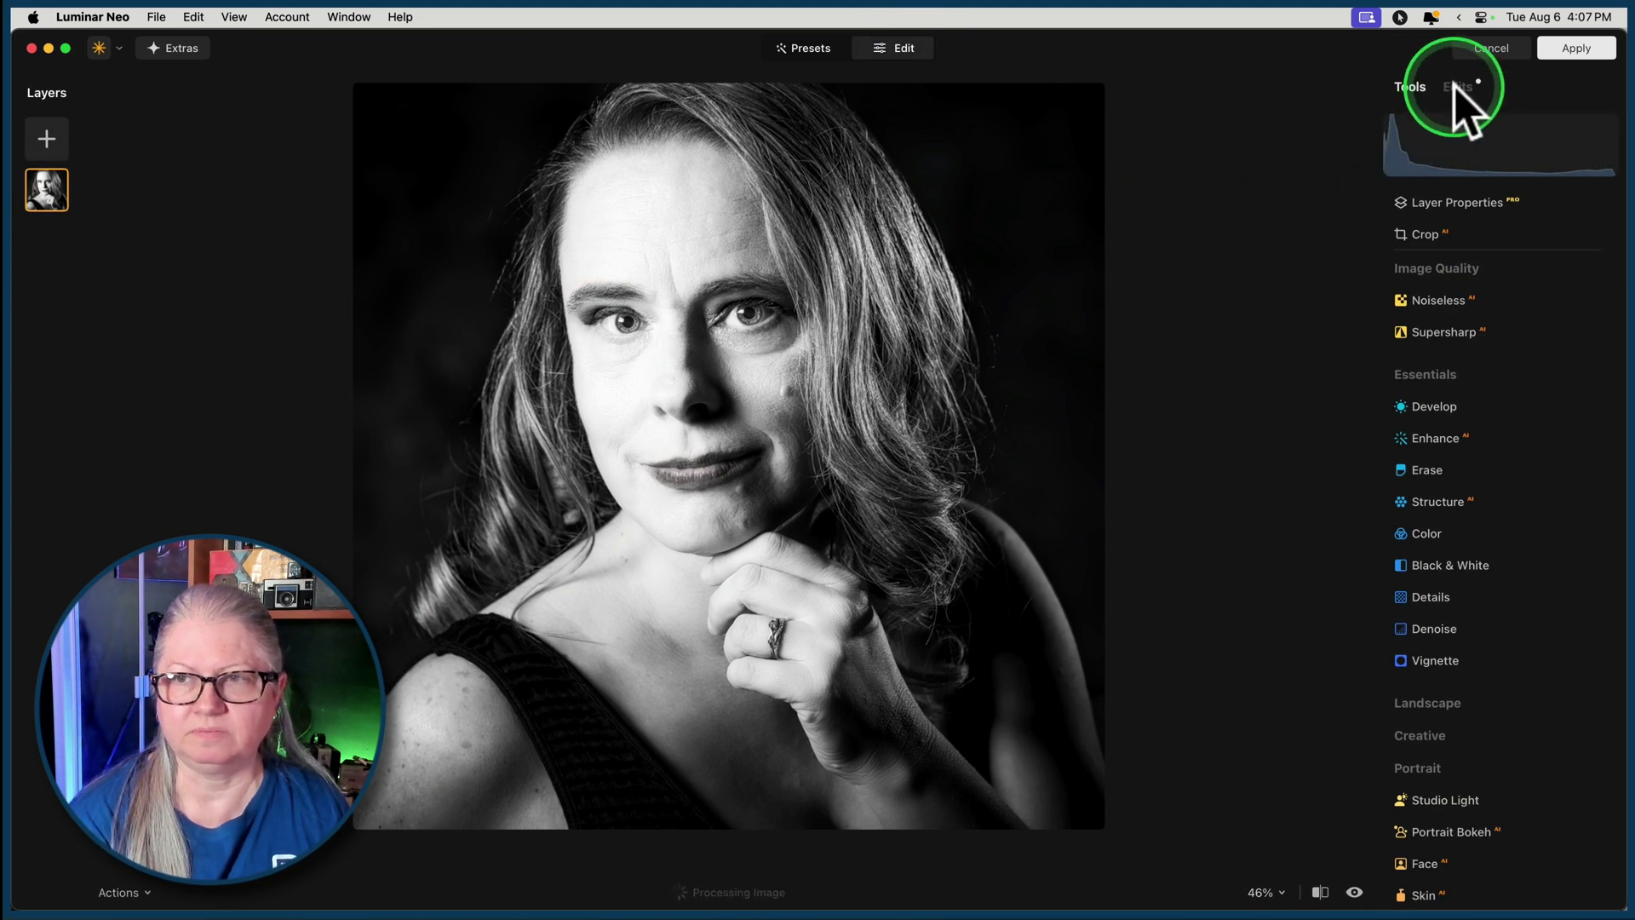
- Review the edits already applied, then go to Professional > Clone in the tools list
left_click(1245, 195)
left_click(1235, 241)
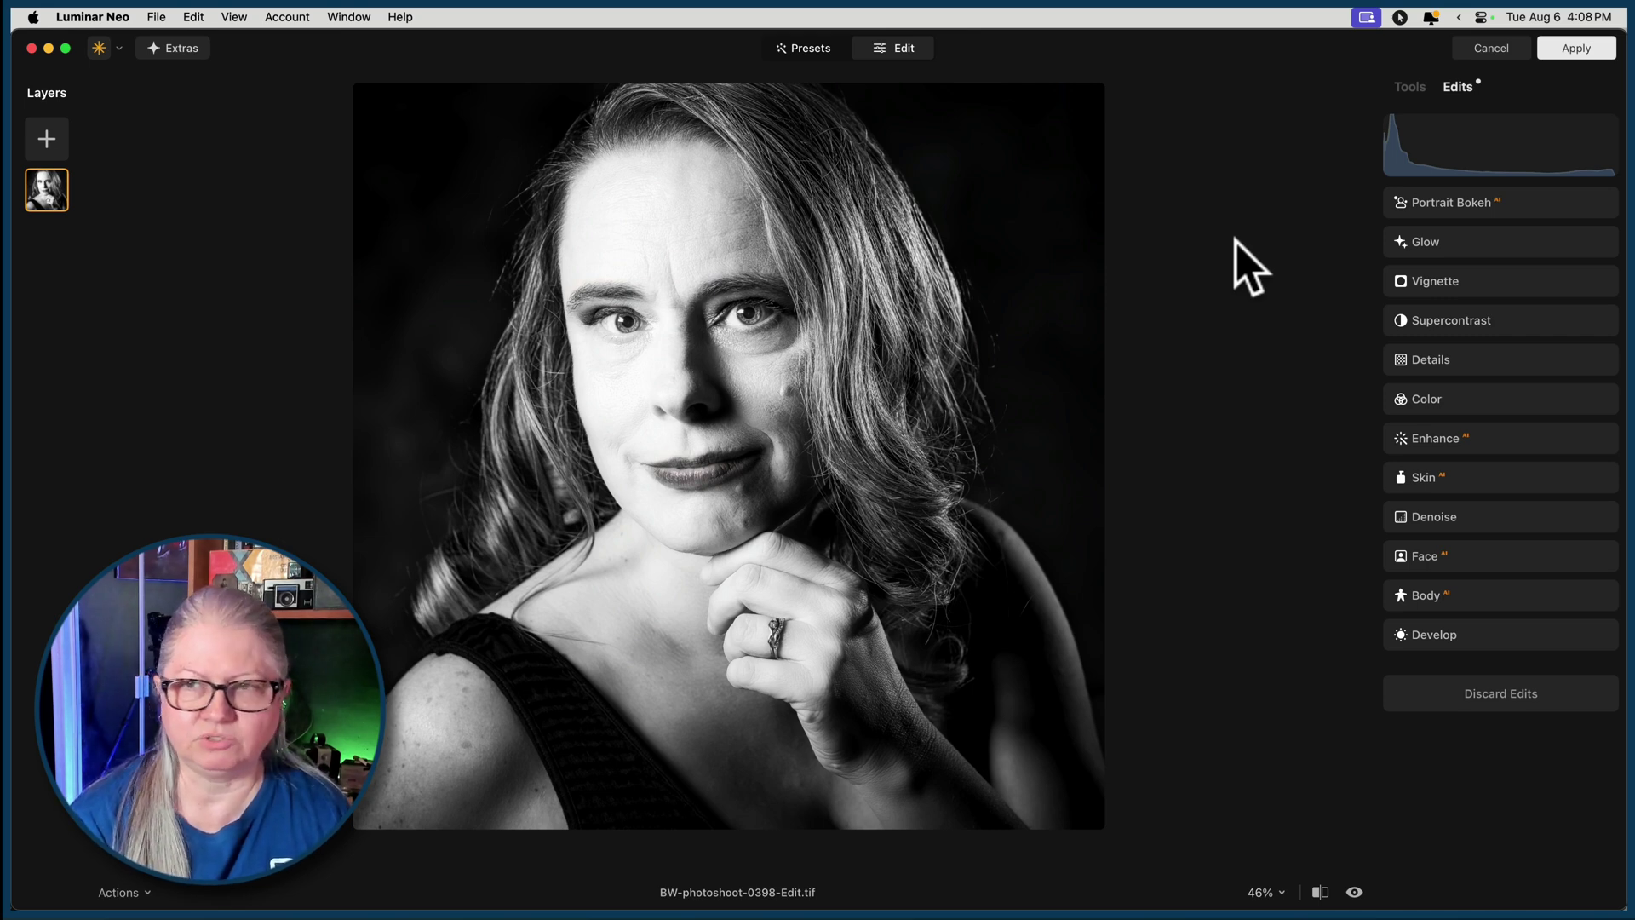
left_click(1397, 672)
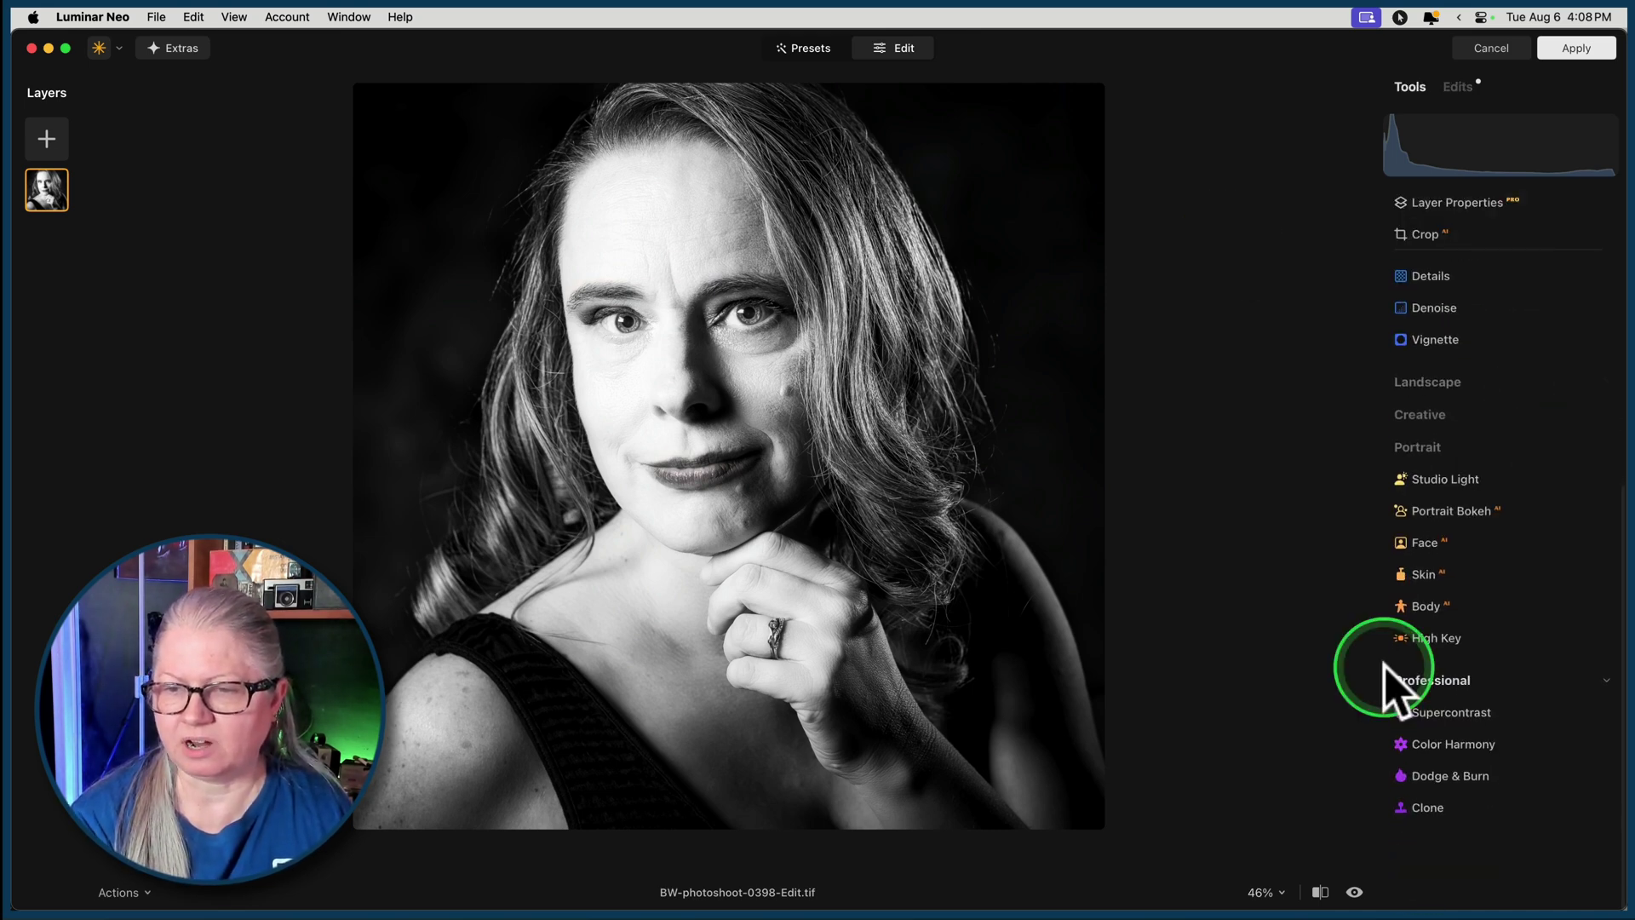
left_click(1424, 882)
- At Clone strength 28 and 100% zoom, soften the forehead with a size-52 brush sampled from the forehead
left_click(1461, 870)
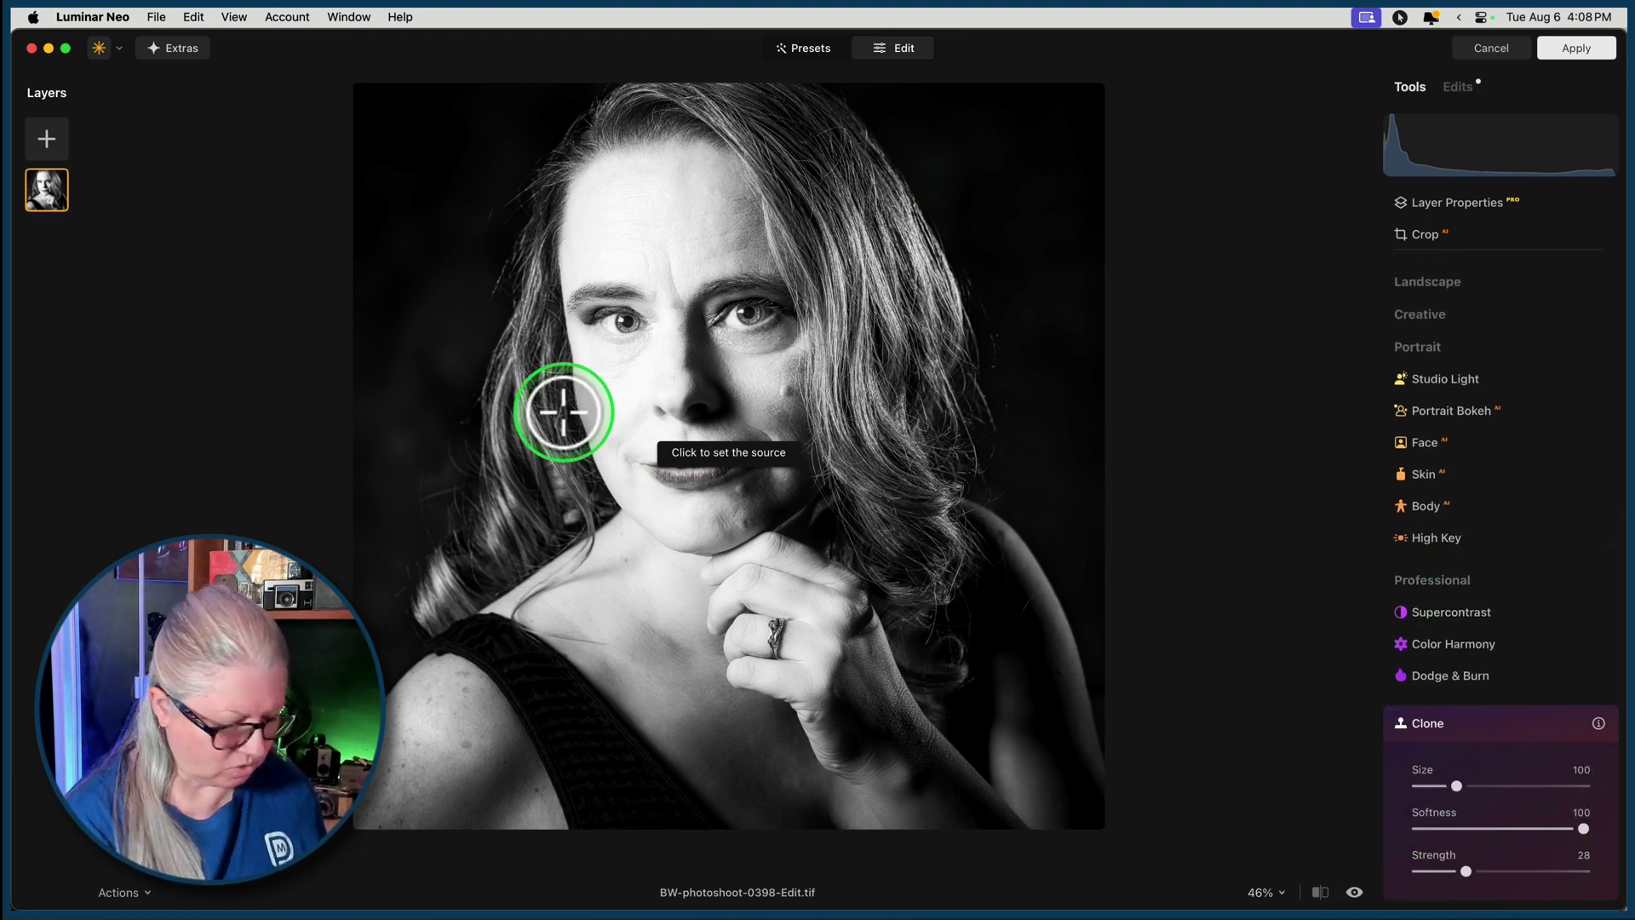
key("z")
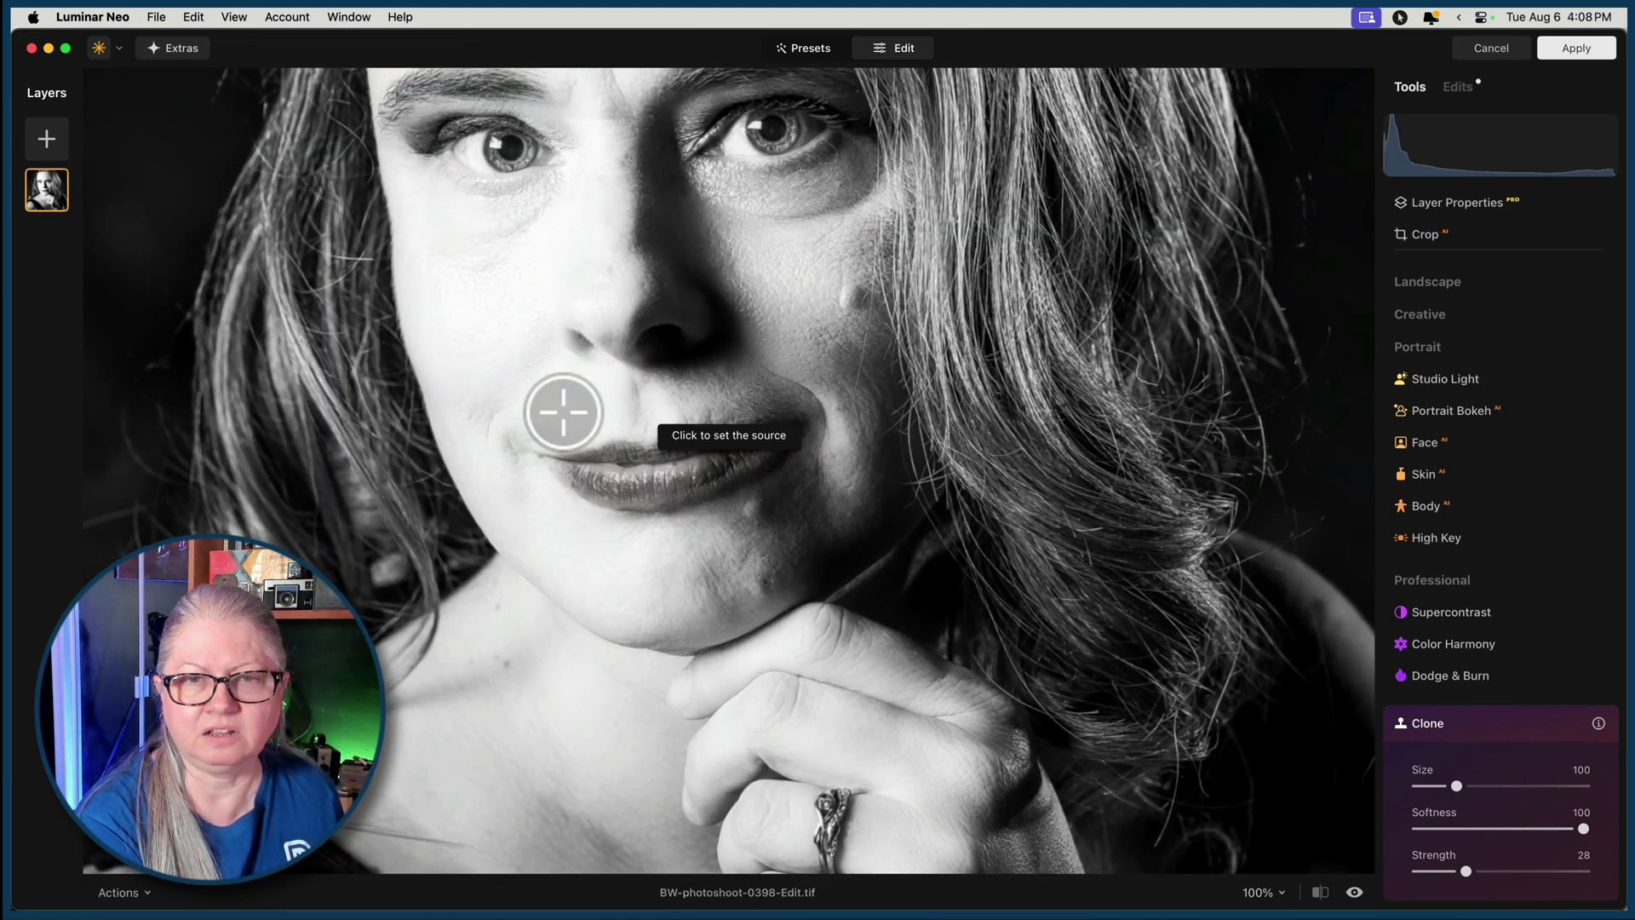
left_click_drag(703, 273, 777, 488)
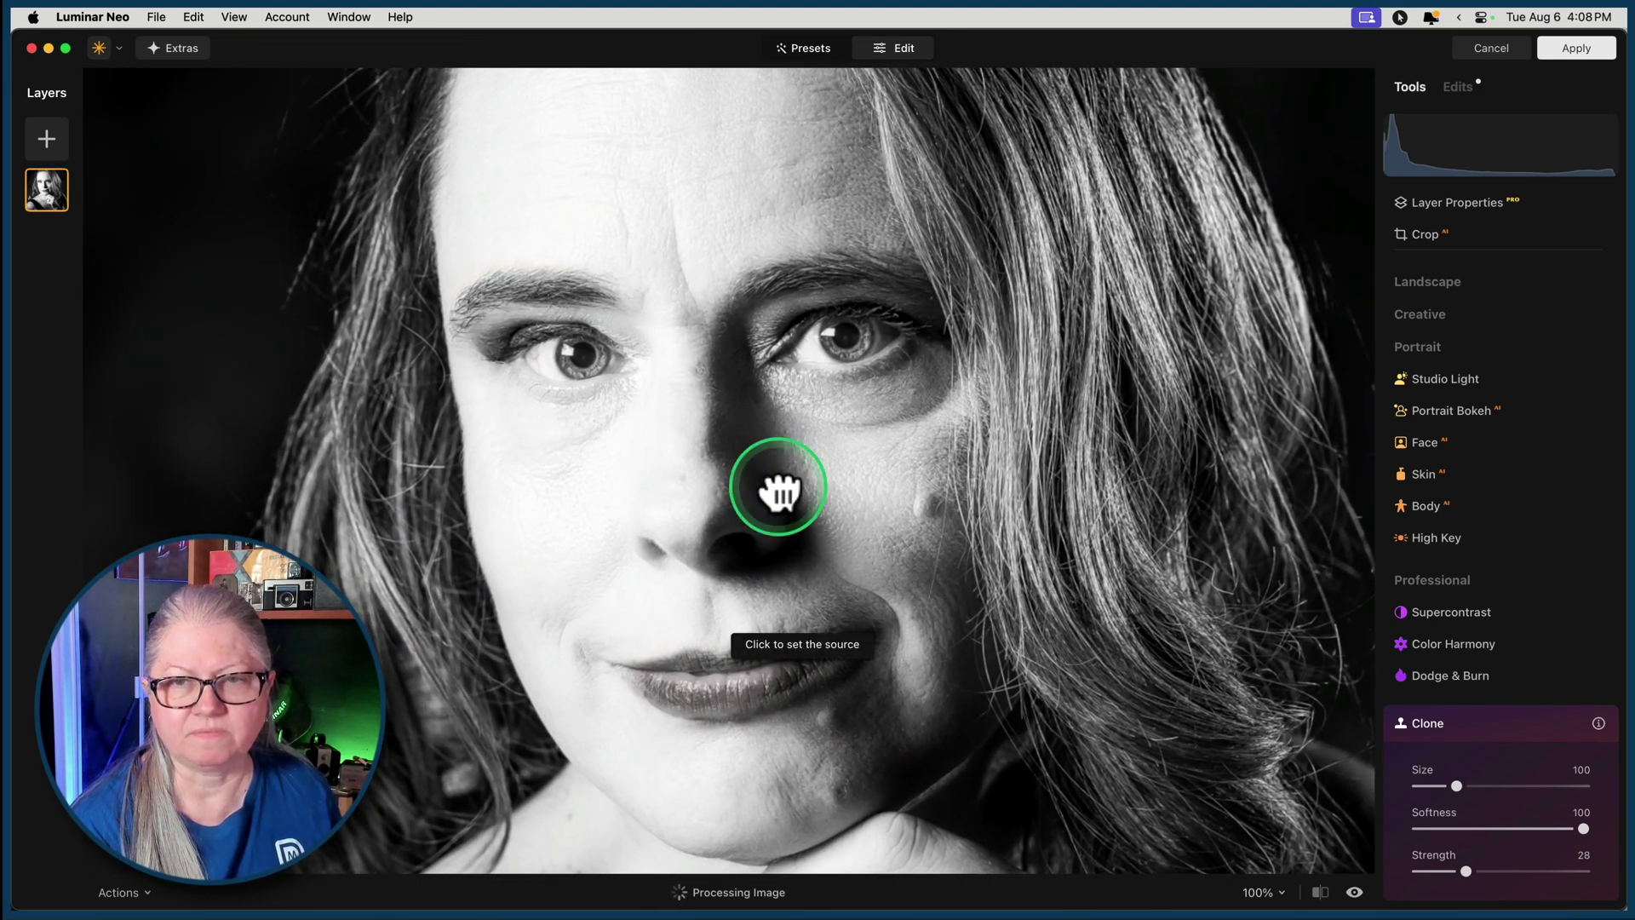
left_click(725, 237)
scroll(698, 241, "down", 7)
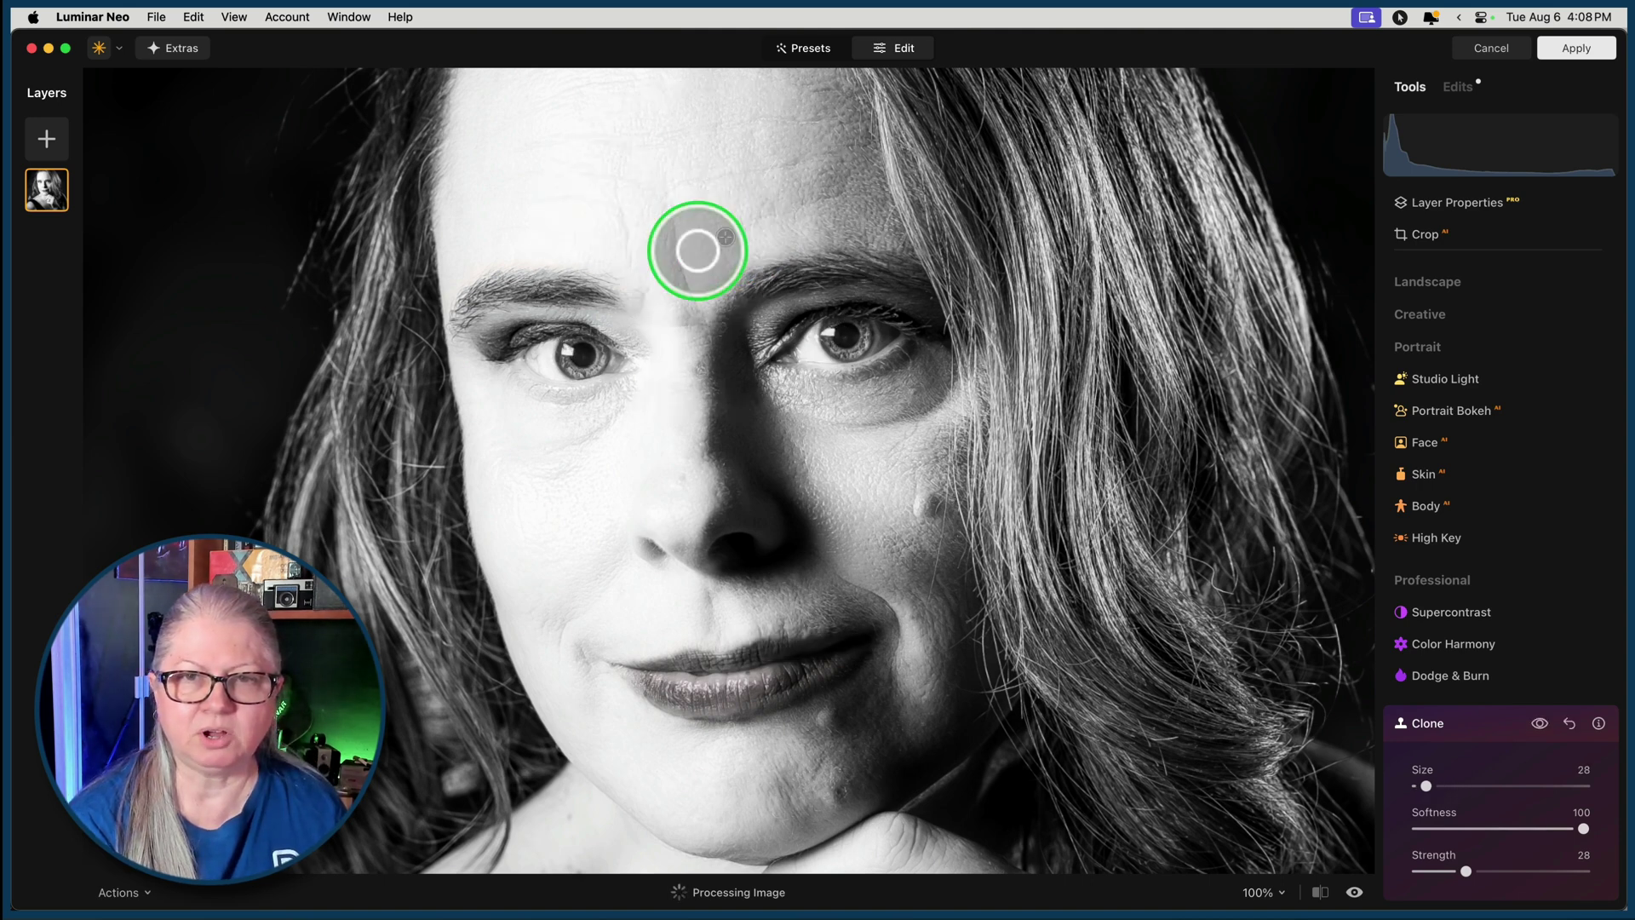
mouse_move(672, 243)
left_mouse_down()
mouse_move(688, 290)
mouse_move(675, 211)
mouse_move(602, 247)
mouse_move(627, 258)
mouse_move(614, 203)
mouse_move(630, 256)
mouse_move(626, 217)
mouse_move(660, 230)
mouse_move(665, 212)
mouse_move(688, 290)
mouse_move(670, 195)
mouse_move(697, 307)
left_mouse_up()
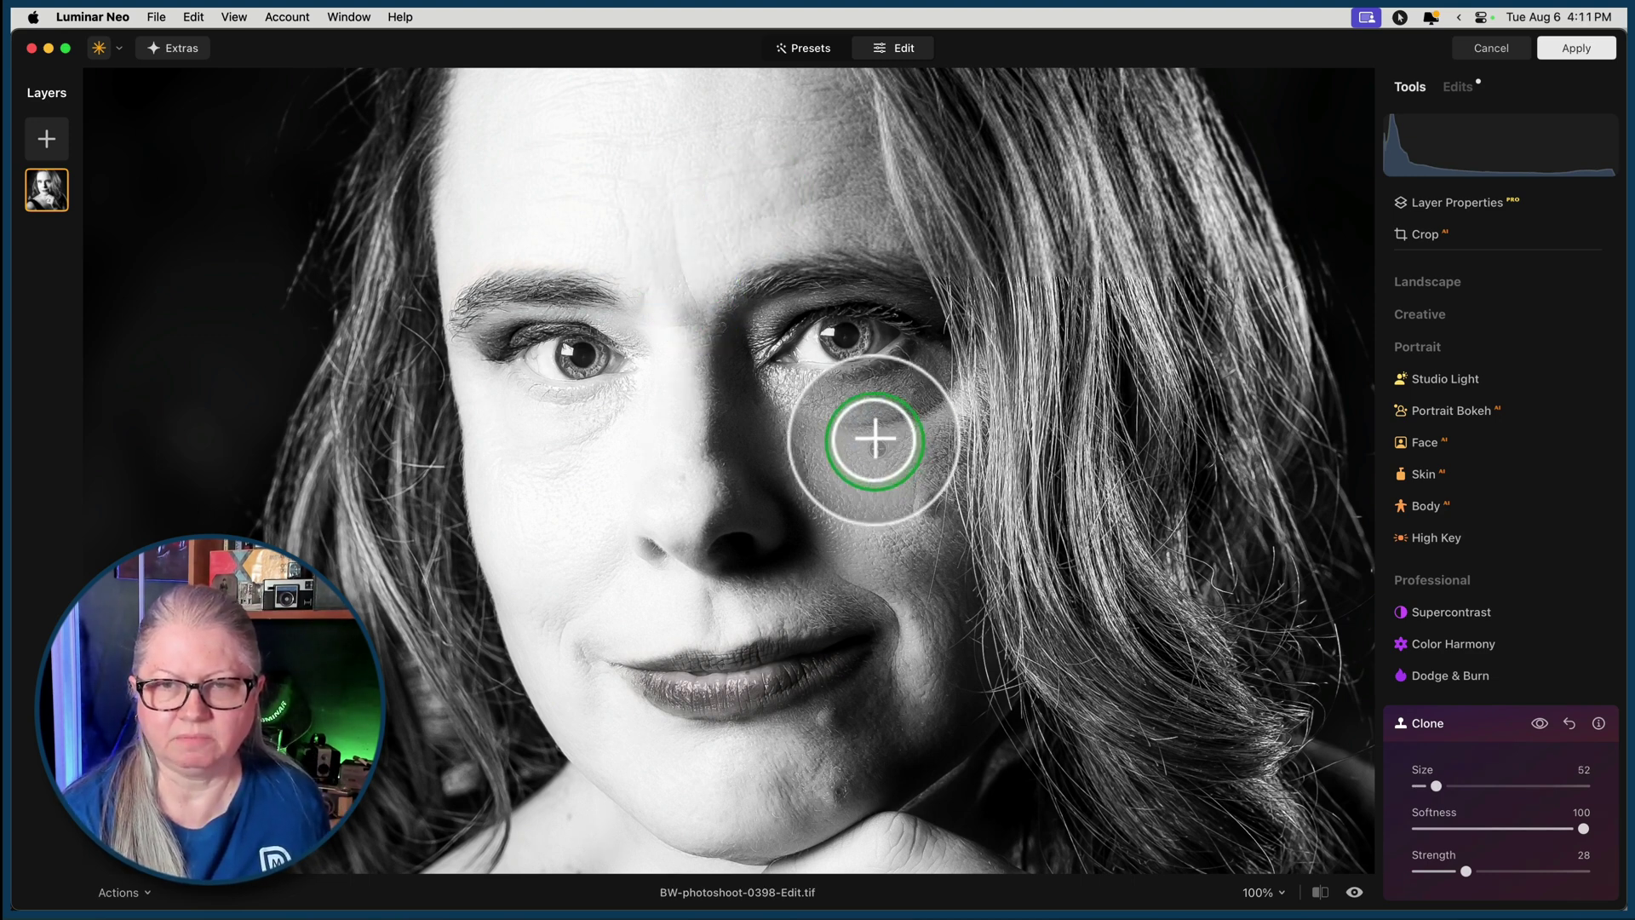
- Clone-soften the skin toward the eye and on the cheek, resampling beside the nose
mouse_move(864, 427)
left_mouse_down()
mouse_move(929, 408)
mouse_move(803, 423)
mouse_move(897, 415)
mouse_move(939, 374)
mouse_move(939, 394)
mouse_move(875, 447)
left_mouse_up()
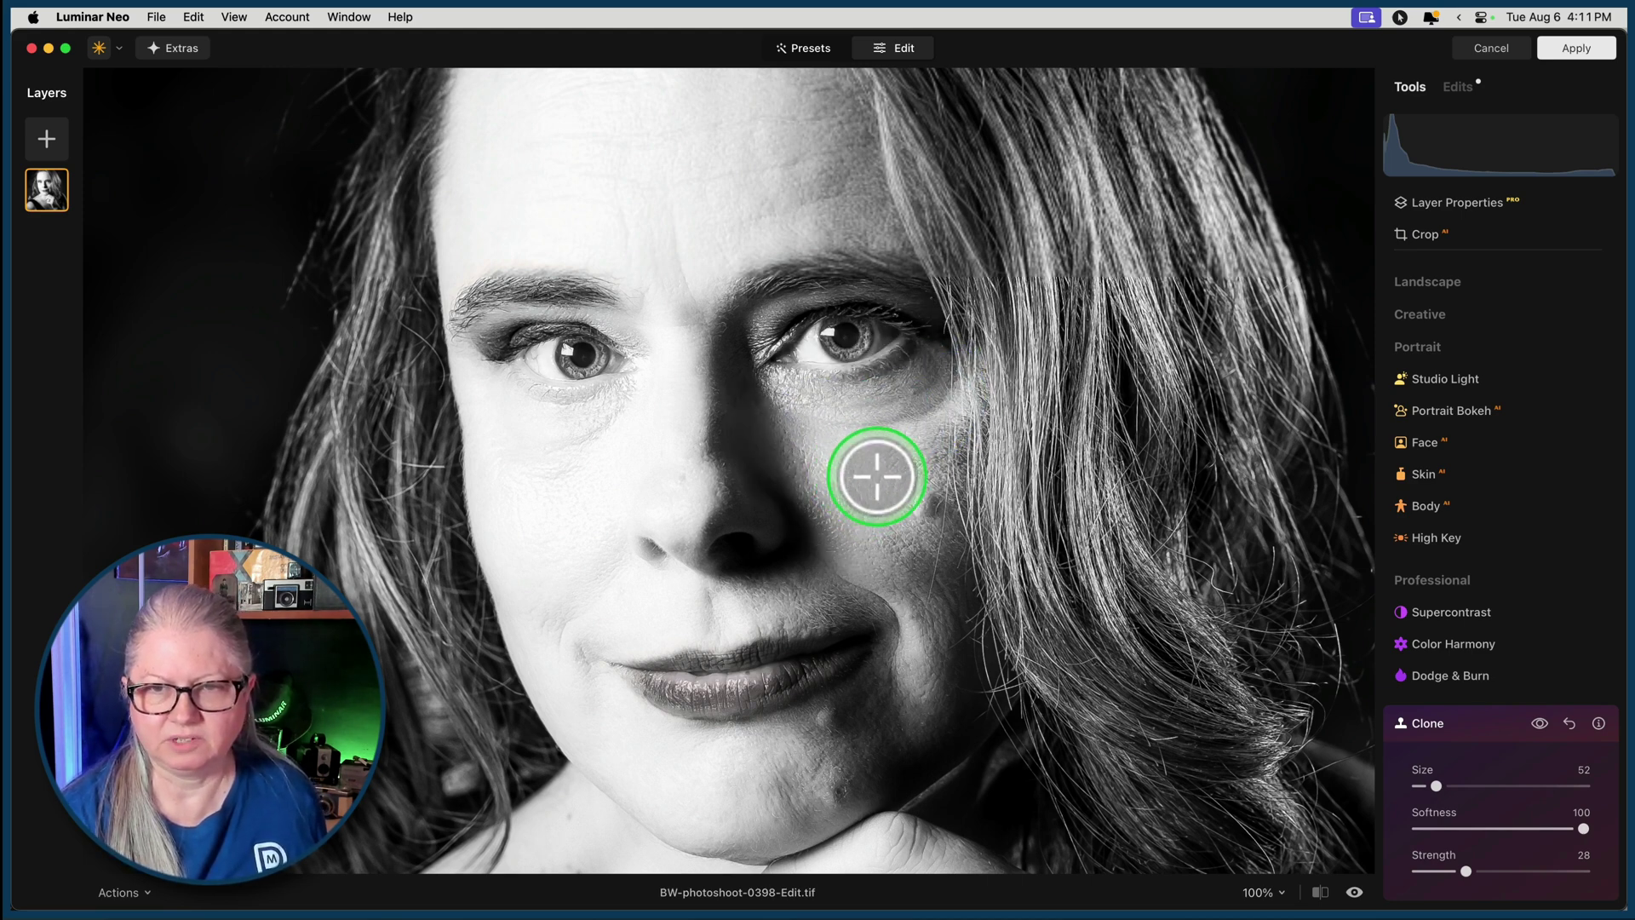
mouse_move(919, 486)
left_mouse_down()
mouse_move(942, 503)
mouse_move(928, 523)
mouse_move(886, 513)
left_mouse_up()
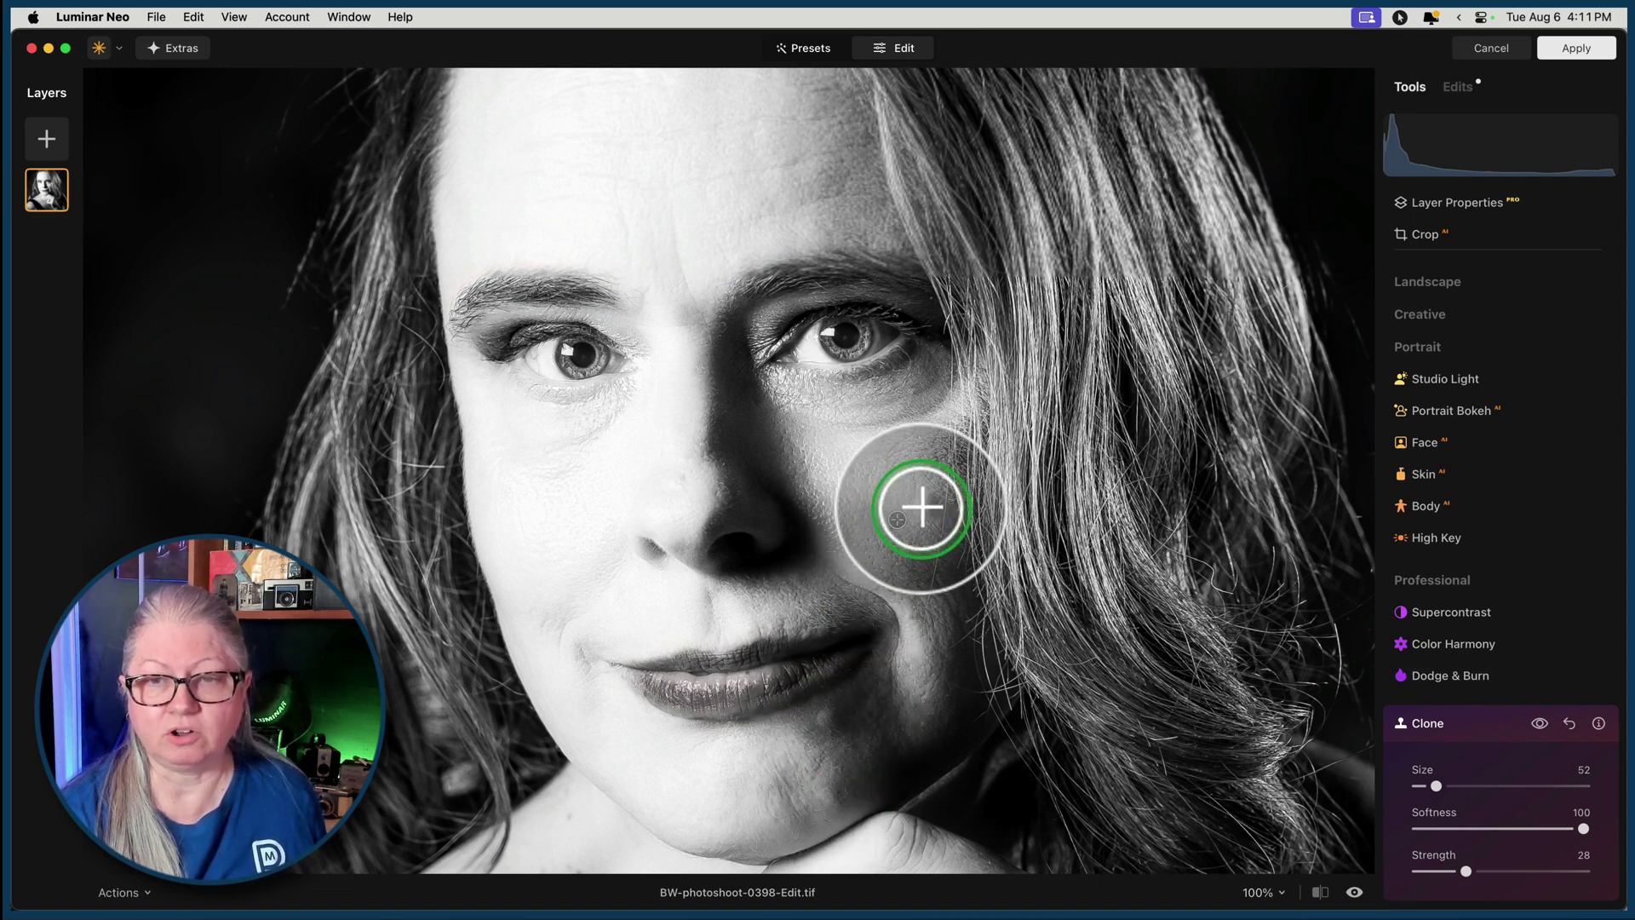
left_click(832, 502, "alt")
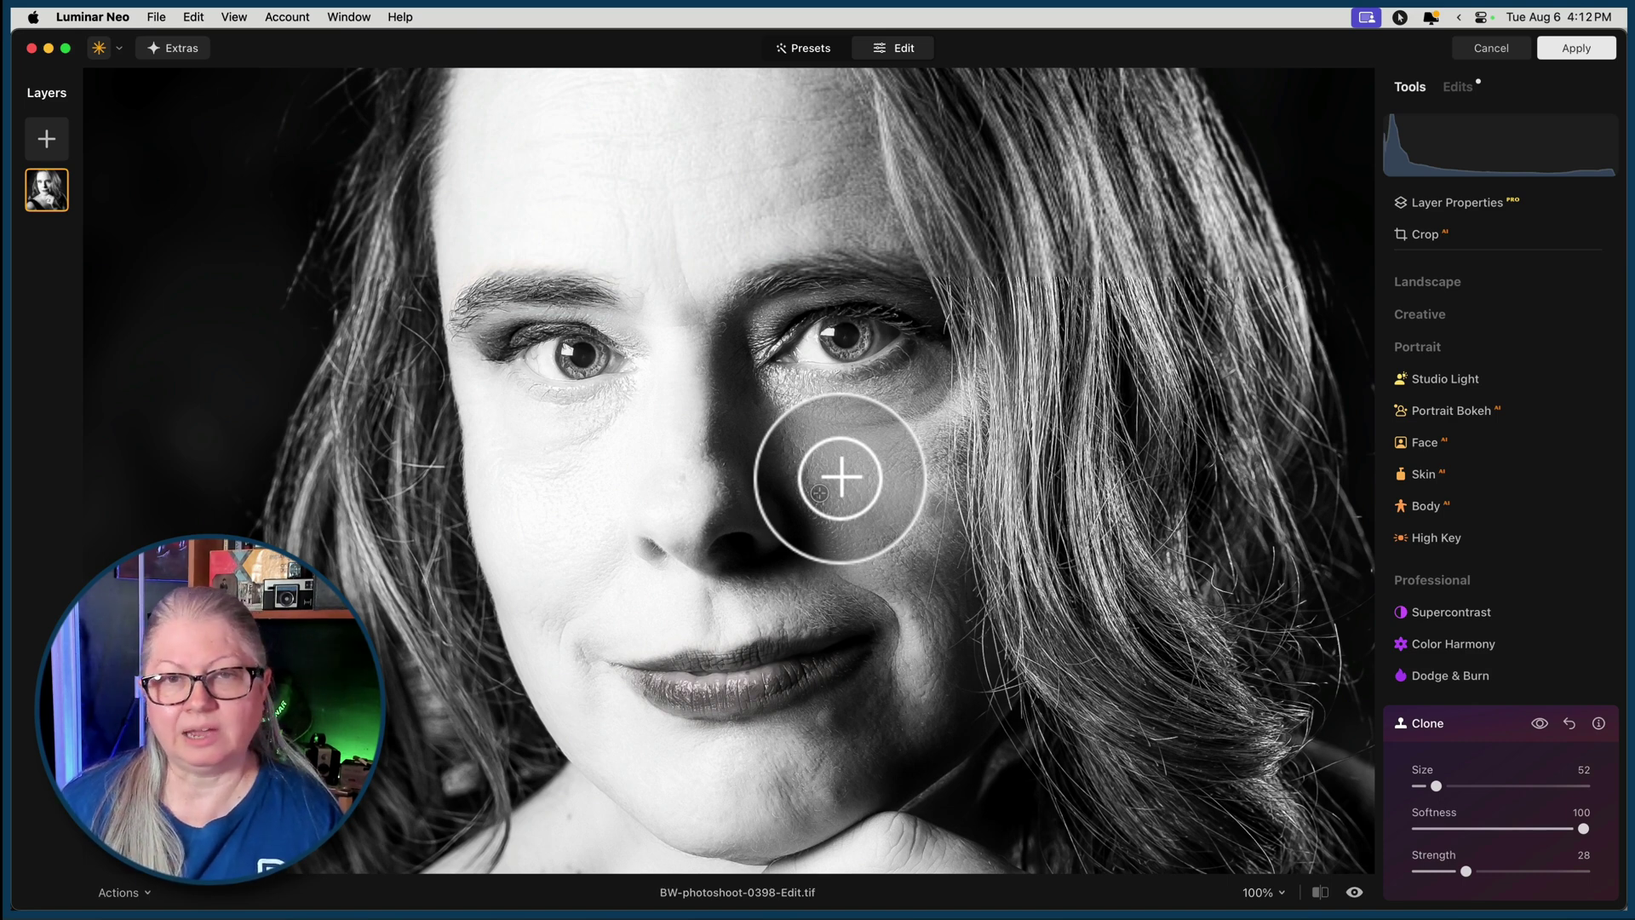
- Compare the Clone softening on and off, then apply the edits back to Lightroom
left_click(1539, 722)
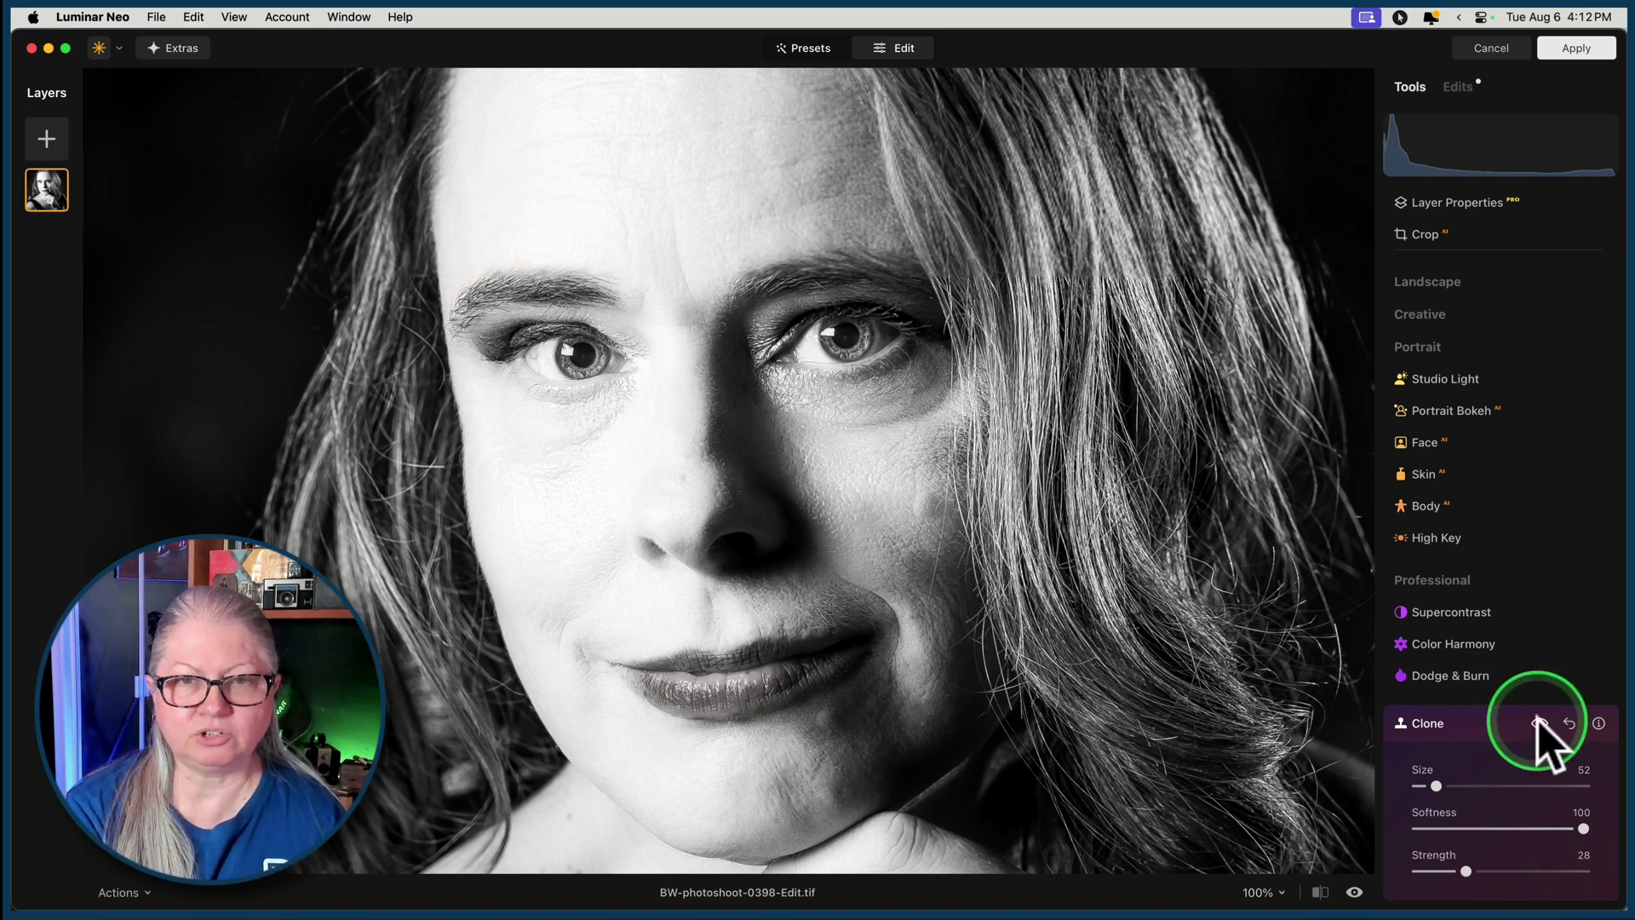
left_click(1538, 722)
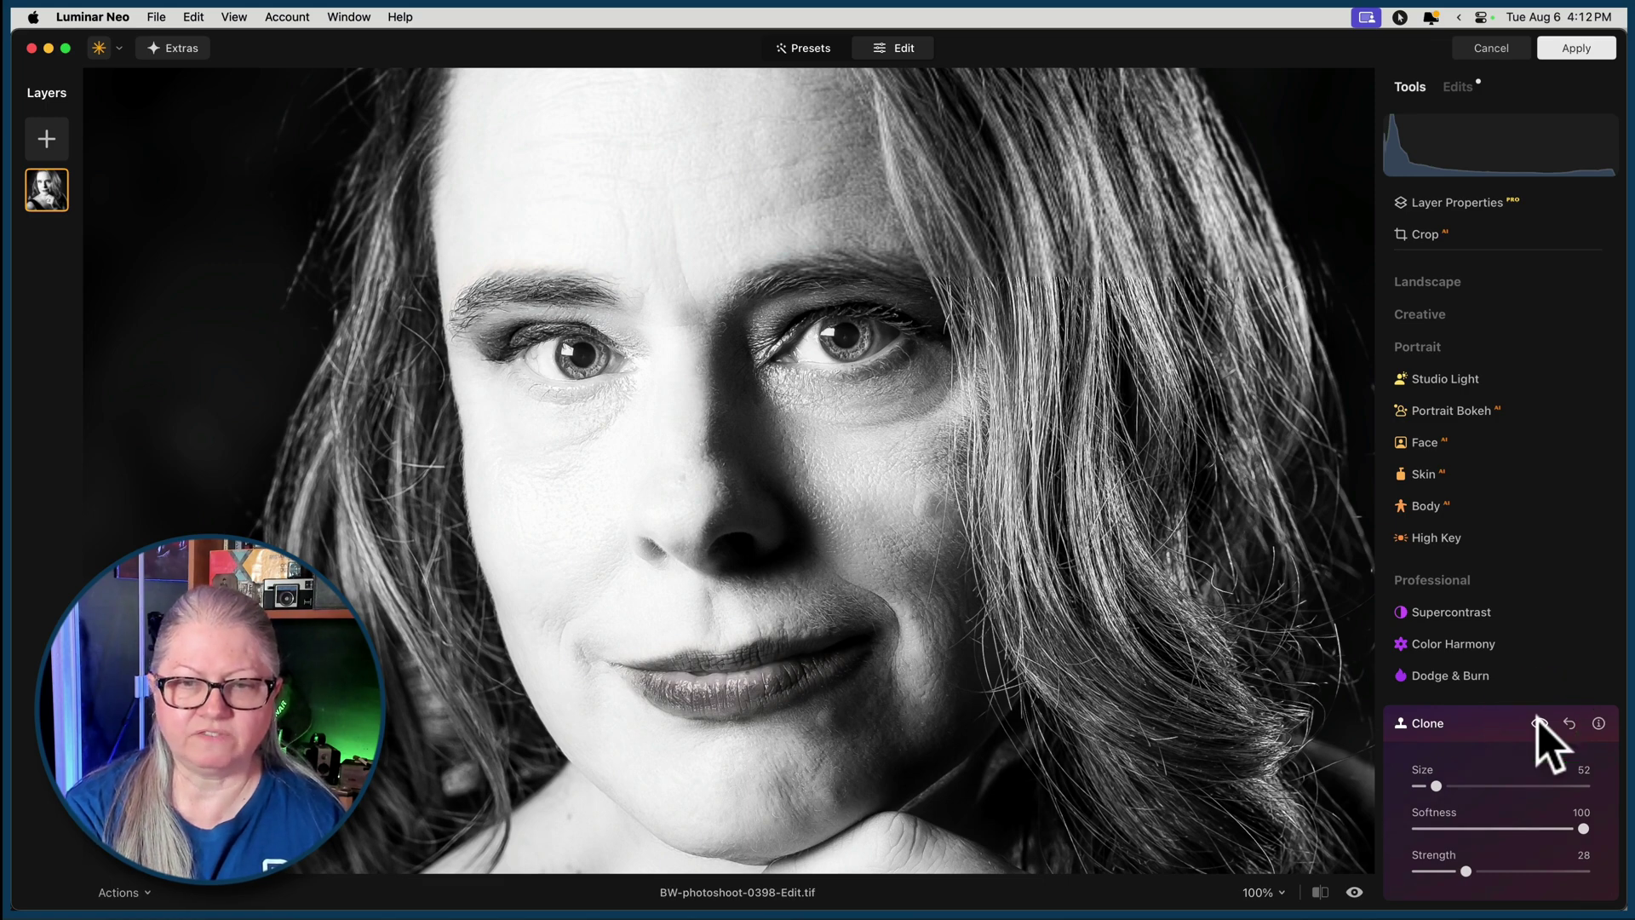
left_click(1539, 723)
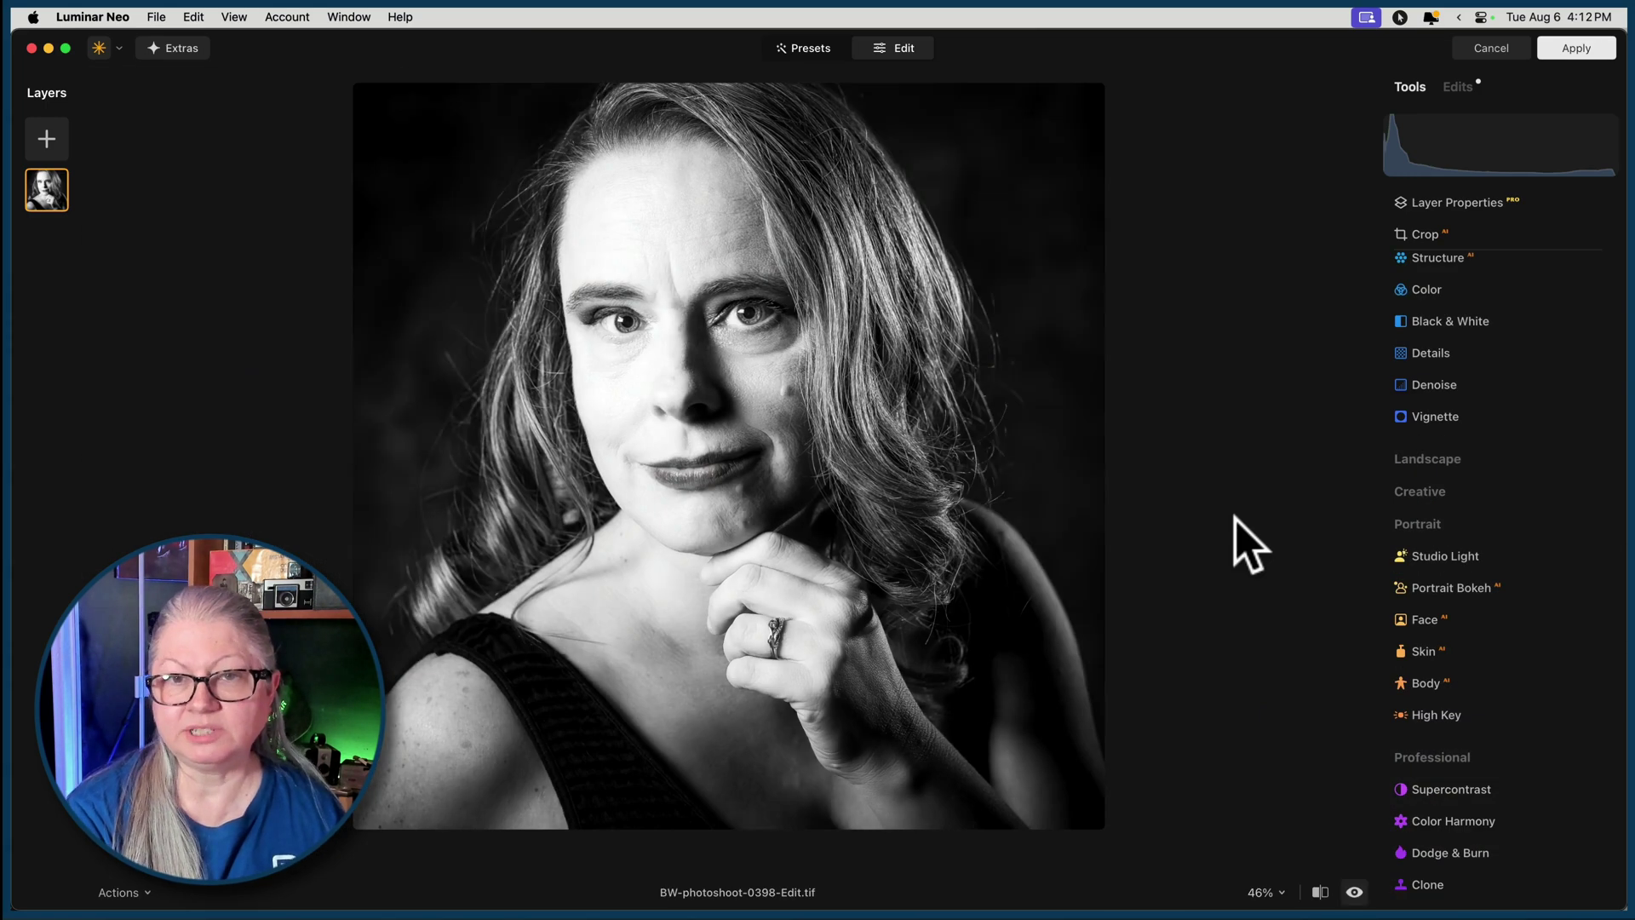
left_click(1247, 545)
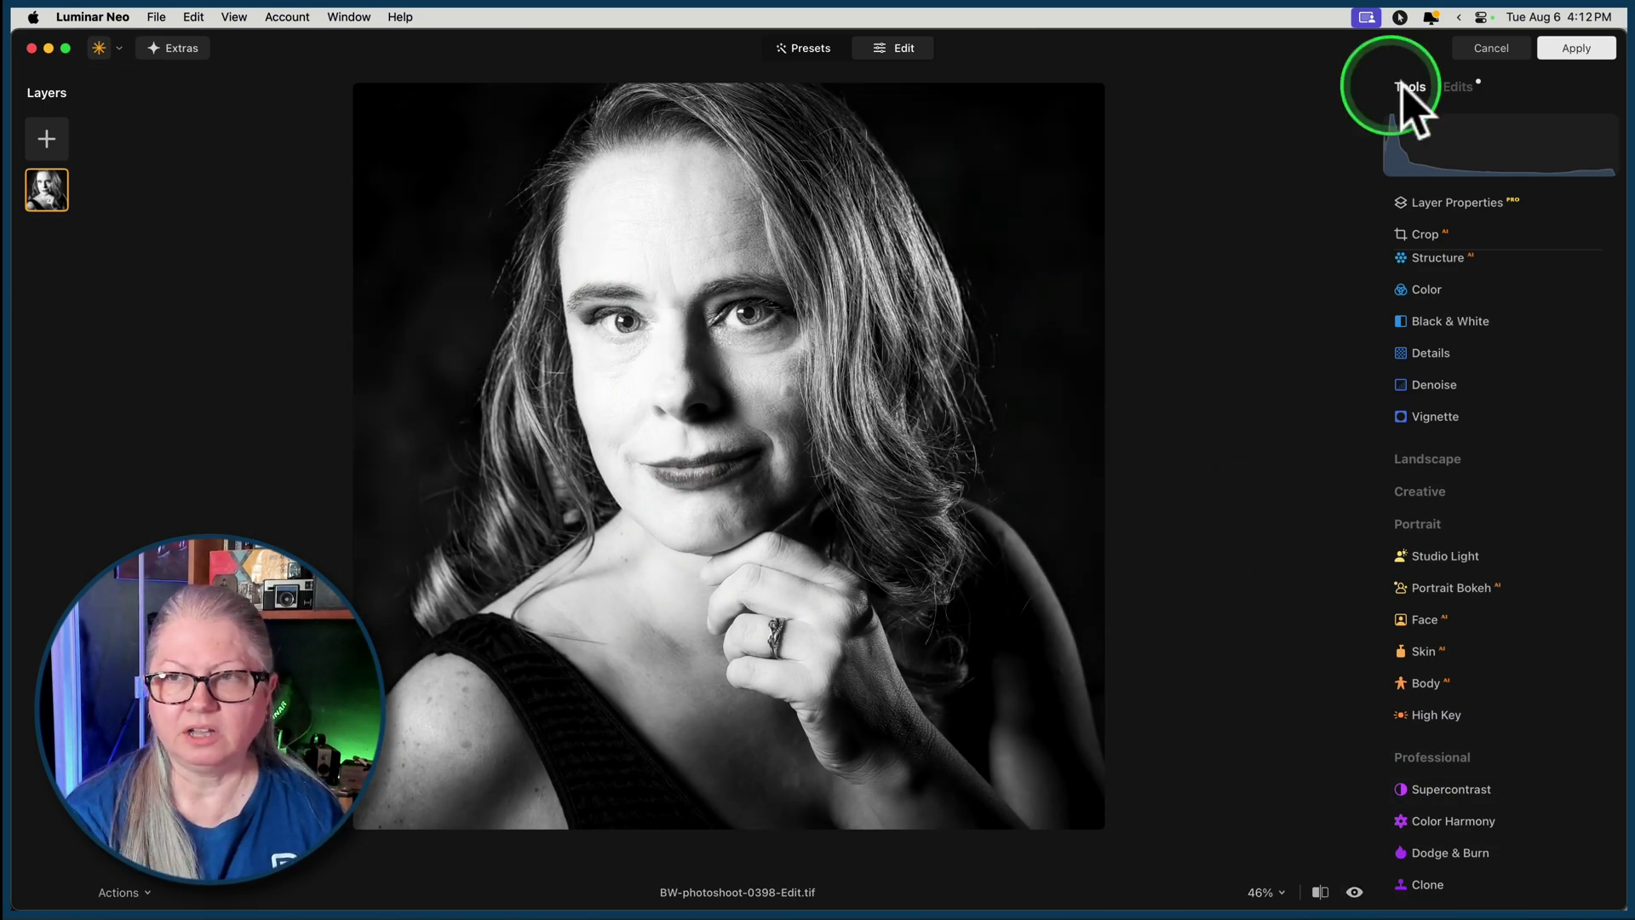
left_click(1574, 49)
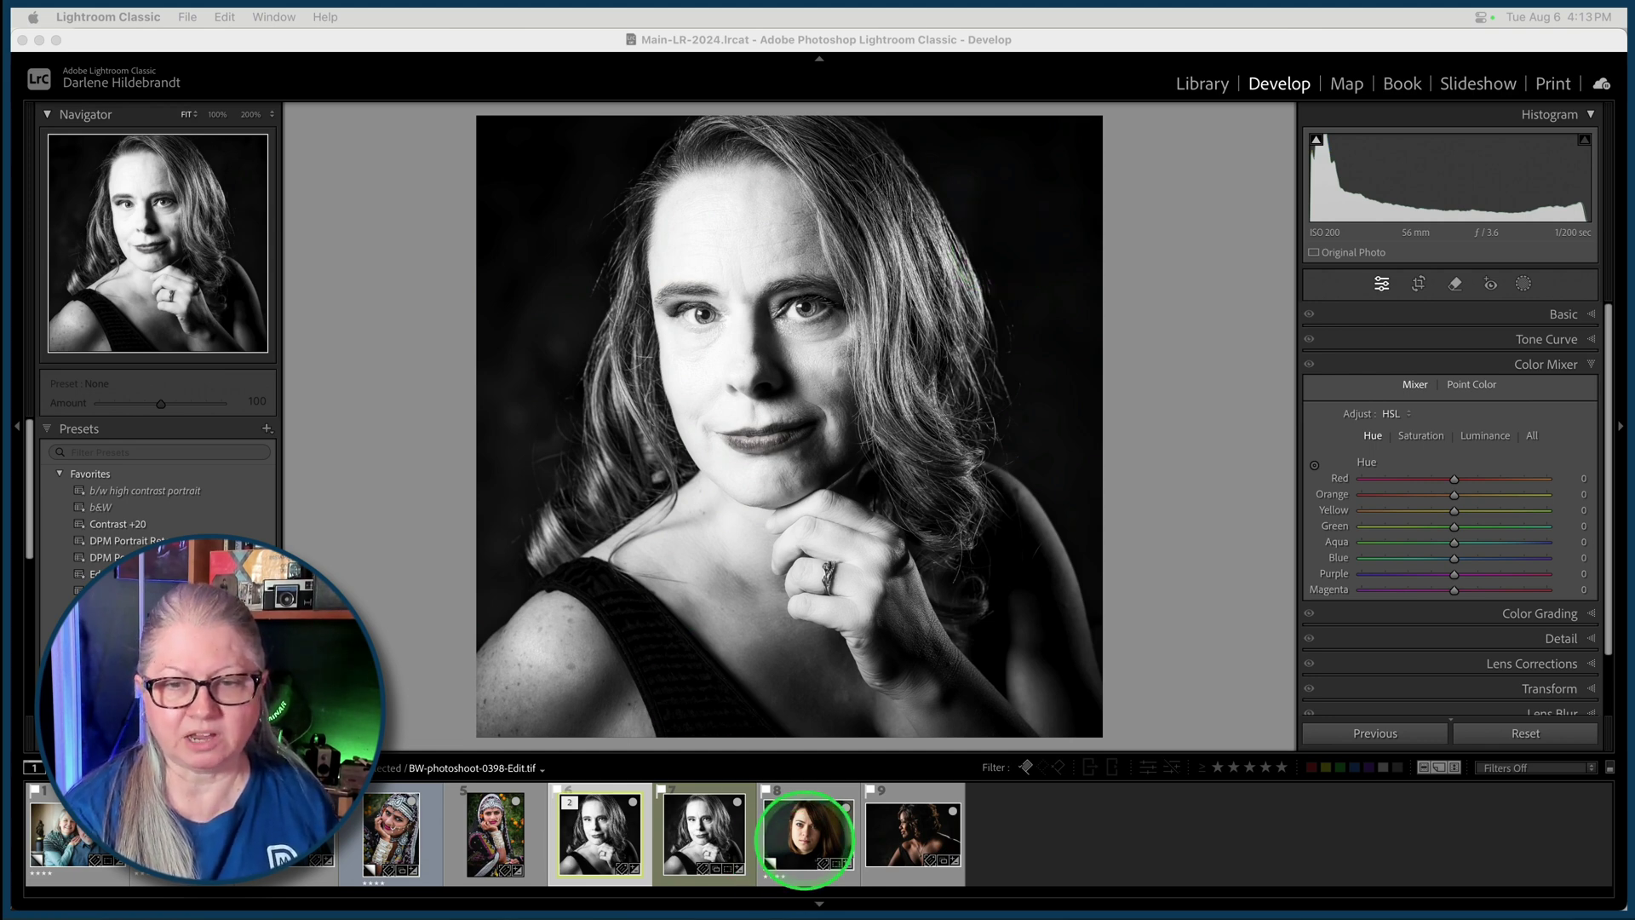
- Convert the bob-haired portrait with the b/w high contrast portrait and Contrast +20 presets
left_click(804, 831)
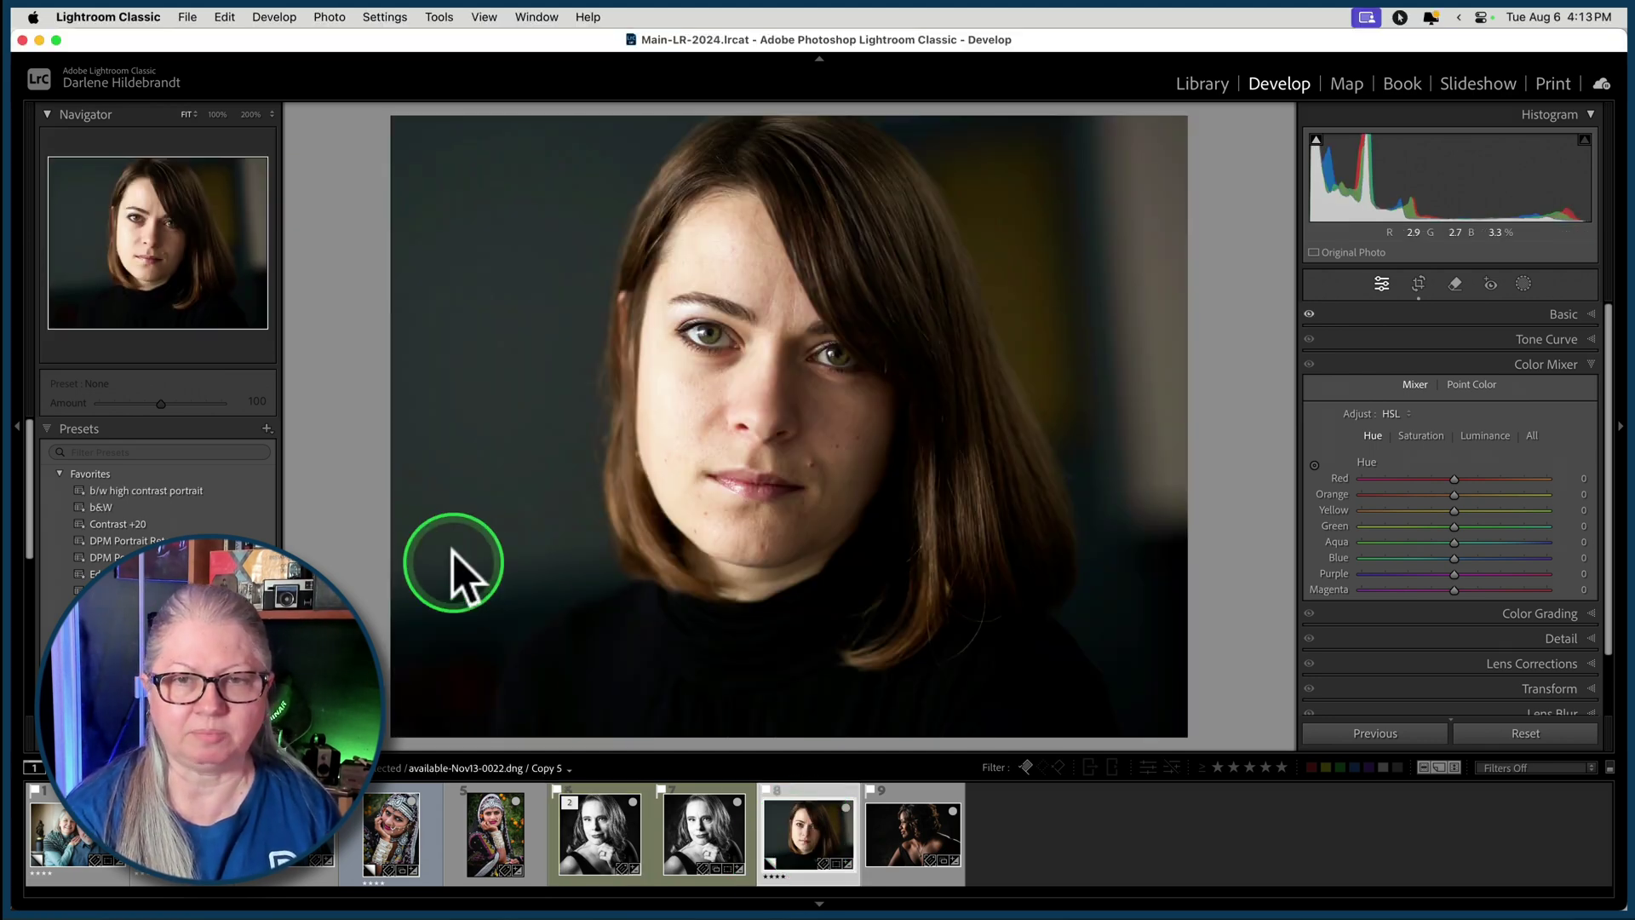
left_click(164, 492)
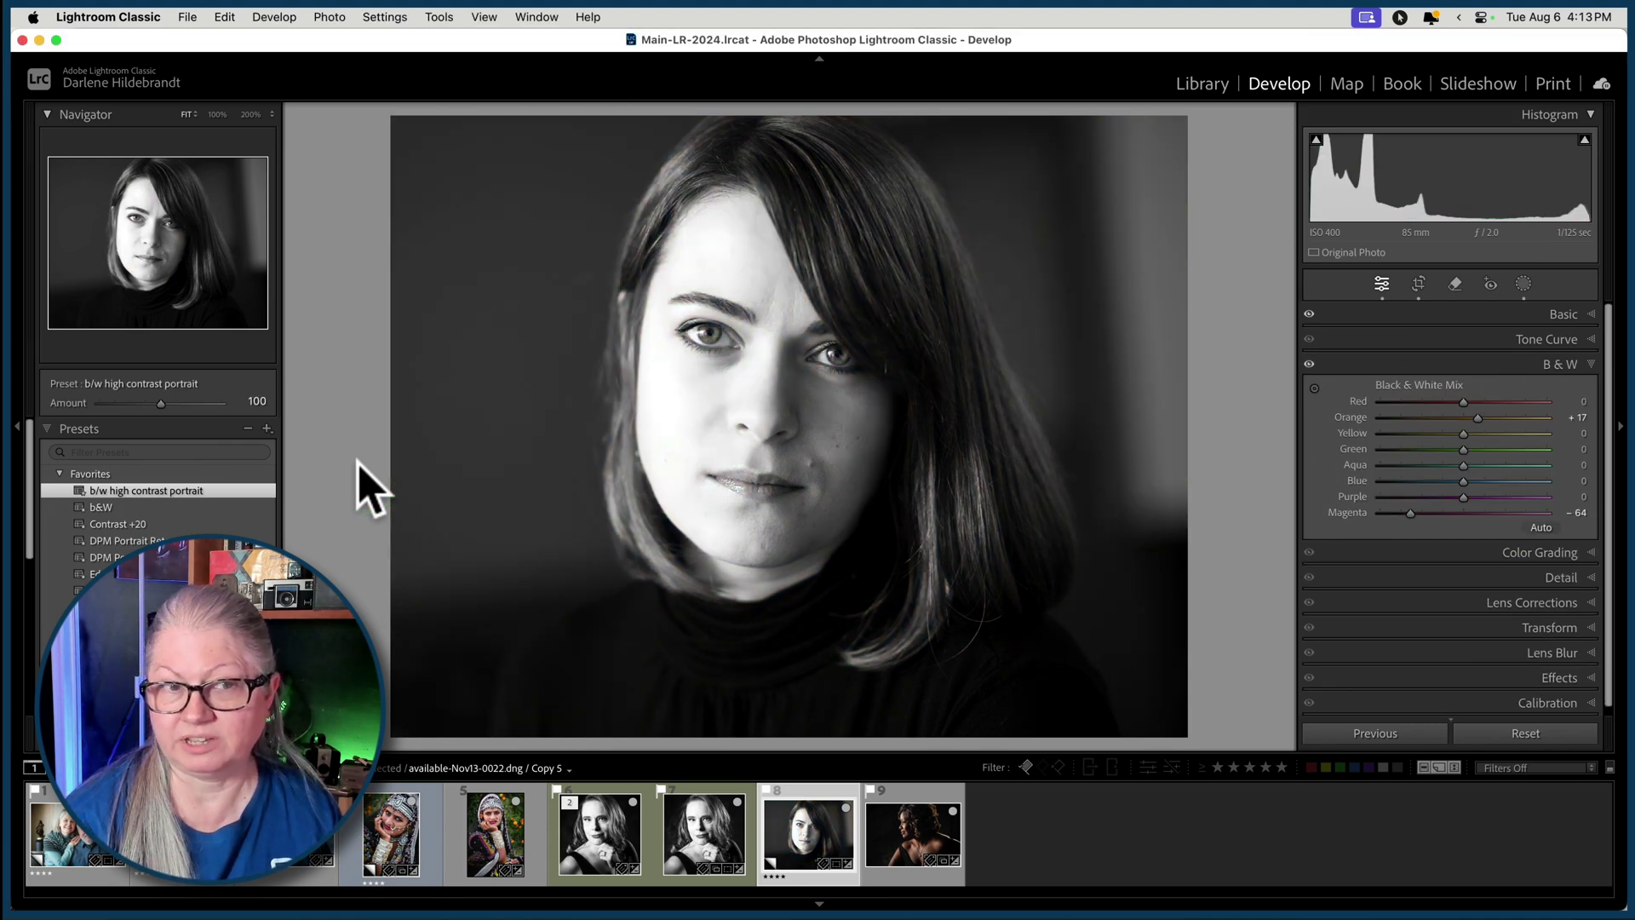
left_click(121, 523)
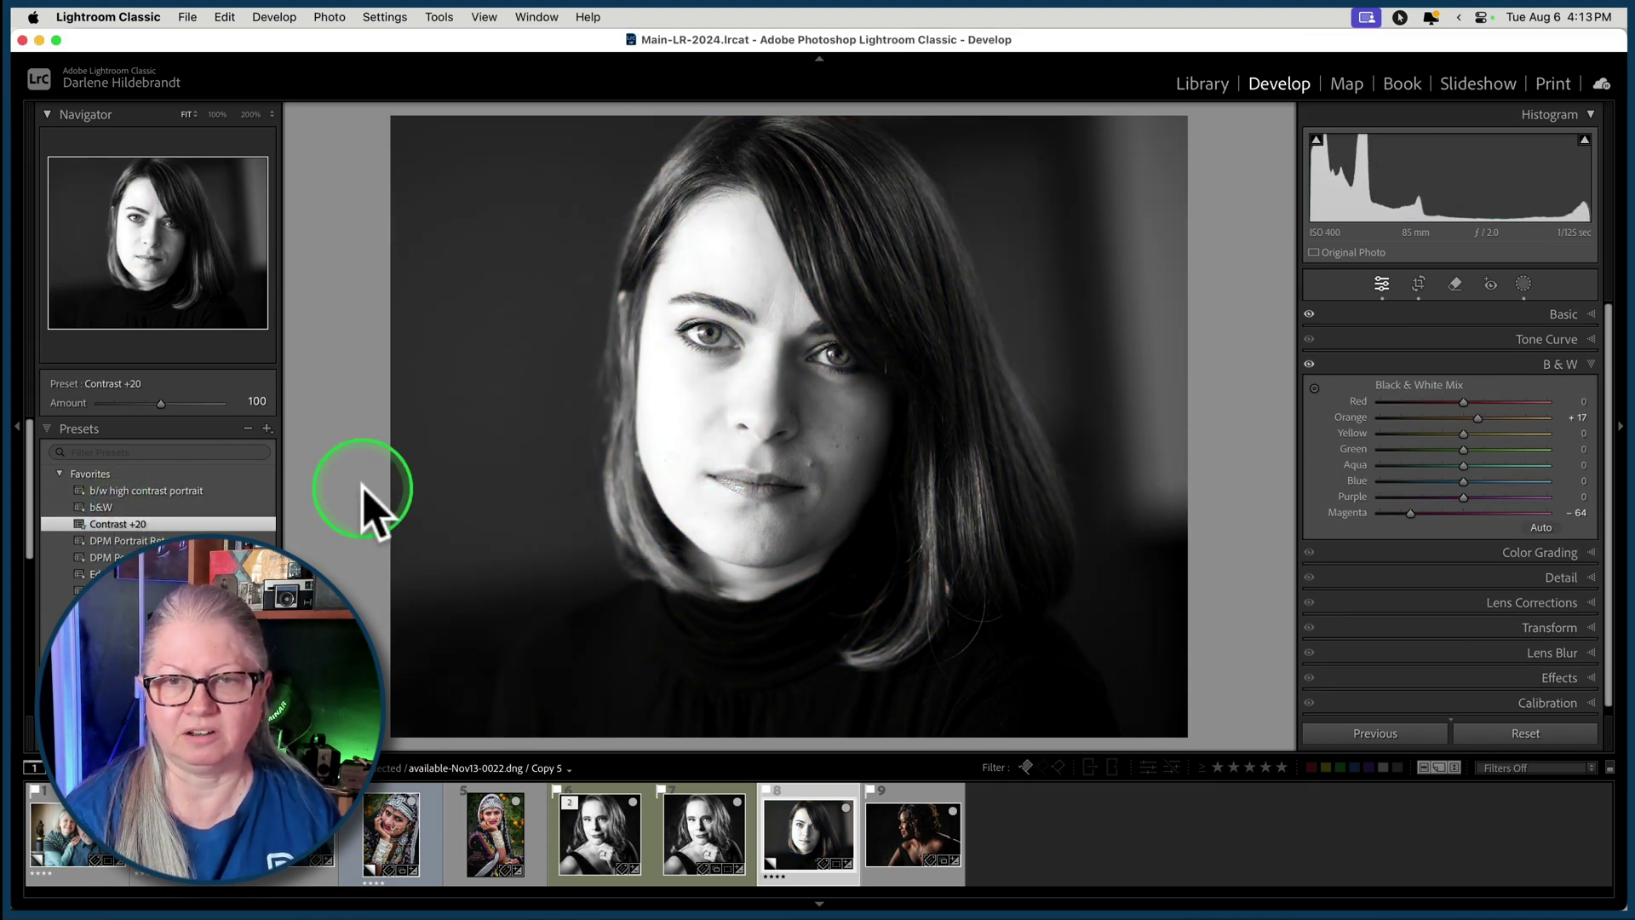
key("super+1")
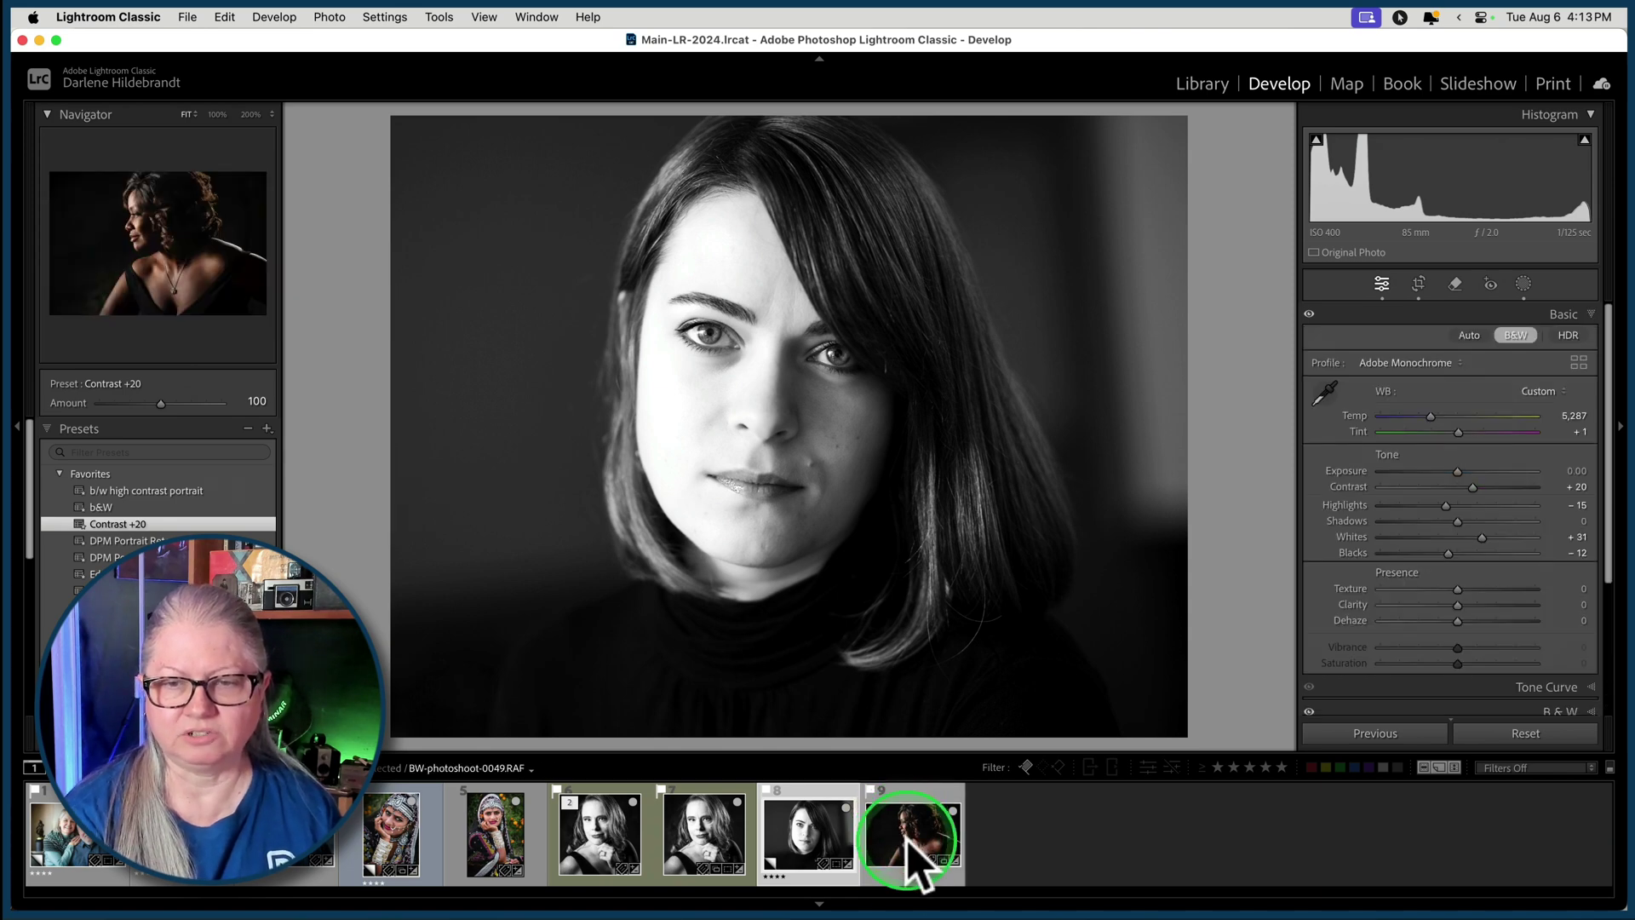
- Make the profile portrait black and white with b/w high contrast portrait and compare to the original
left_click(910, 860)
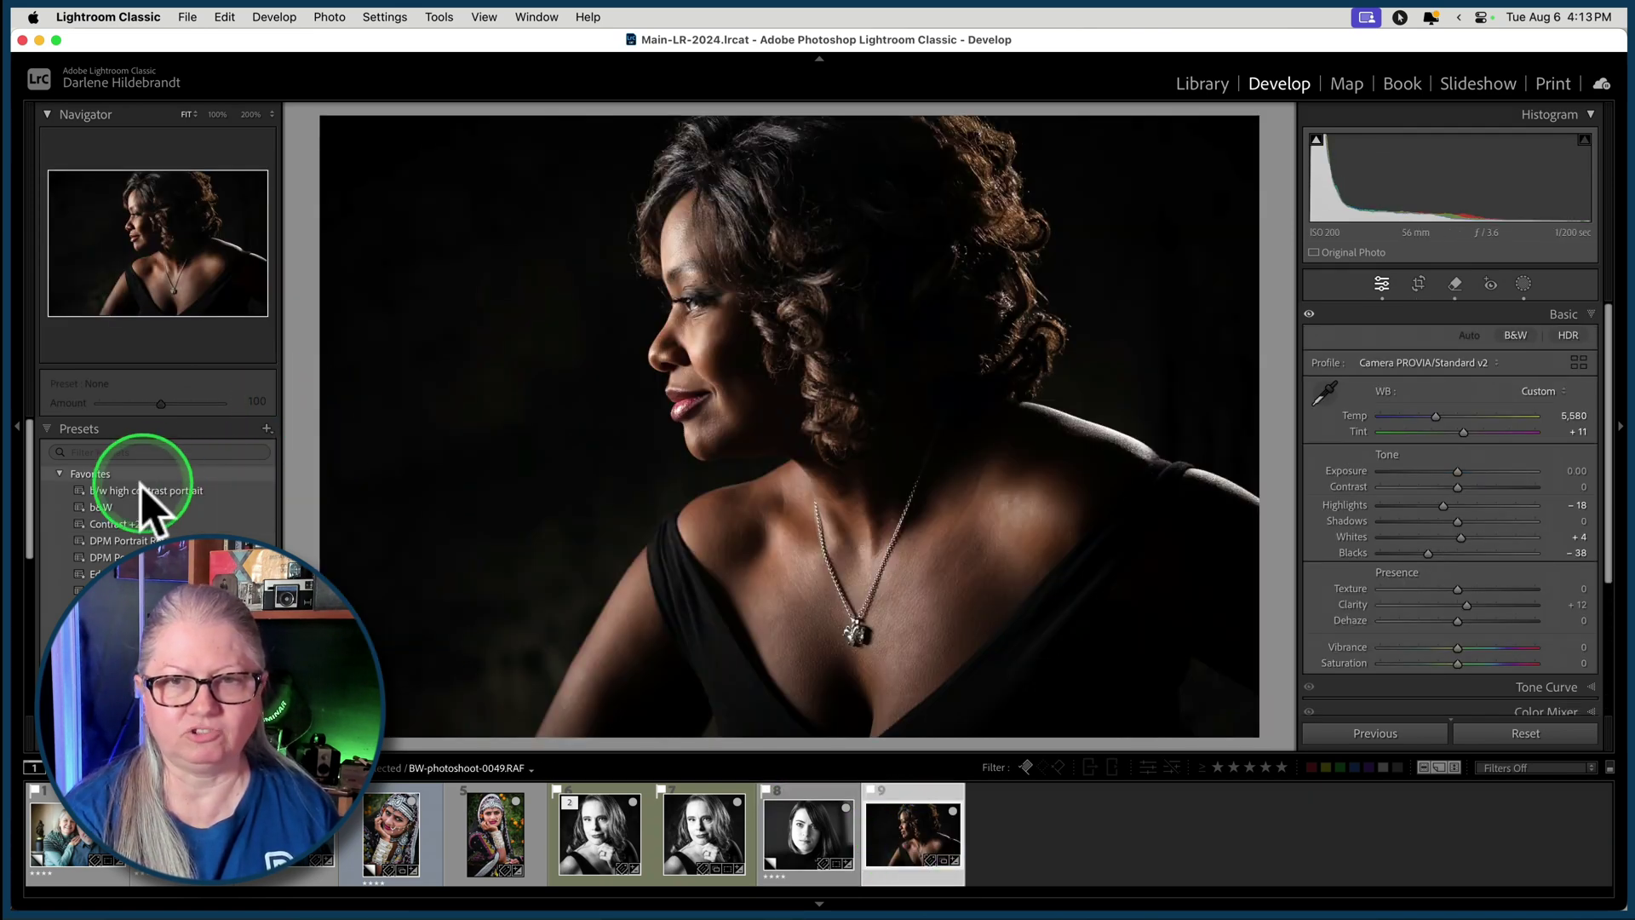
left_click(142, 491)
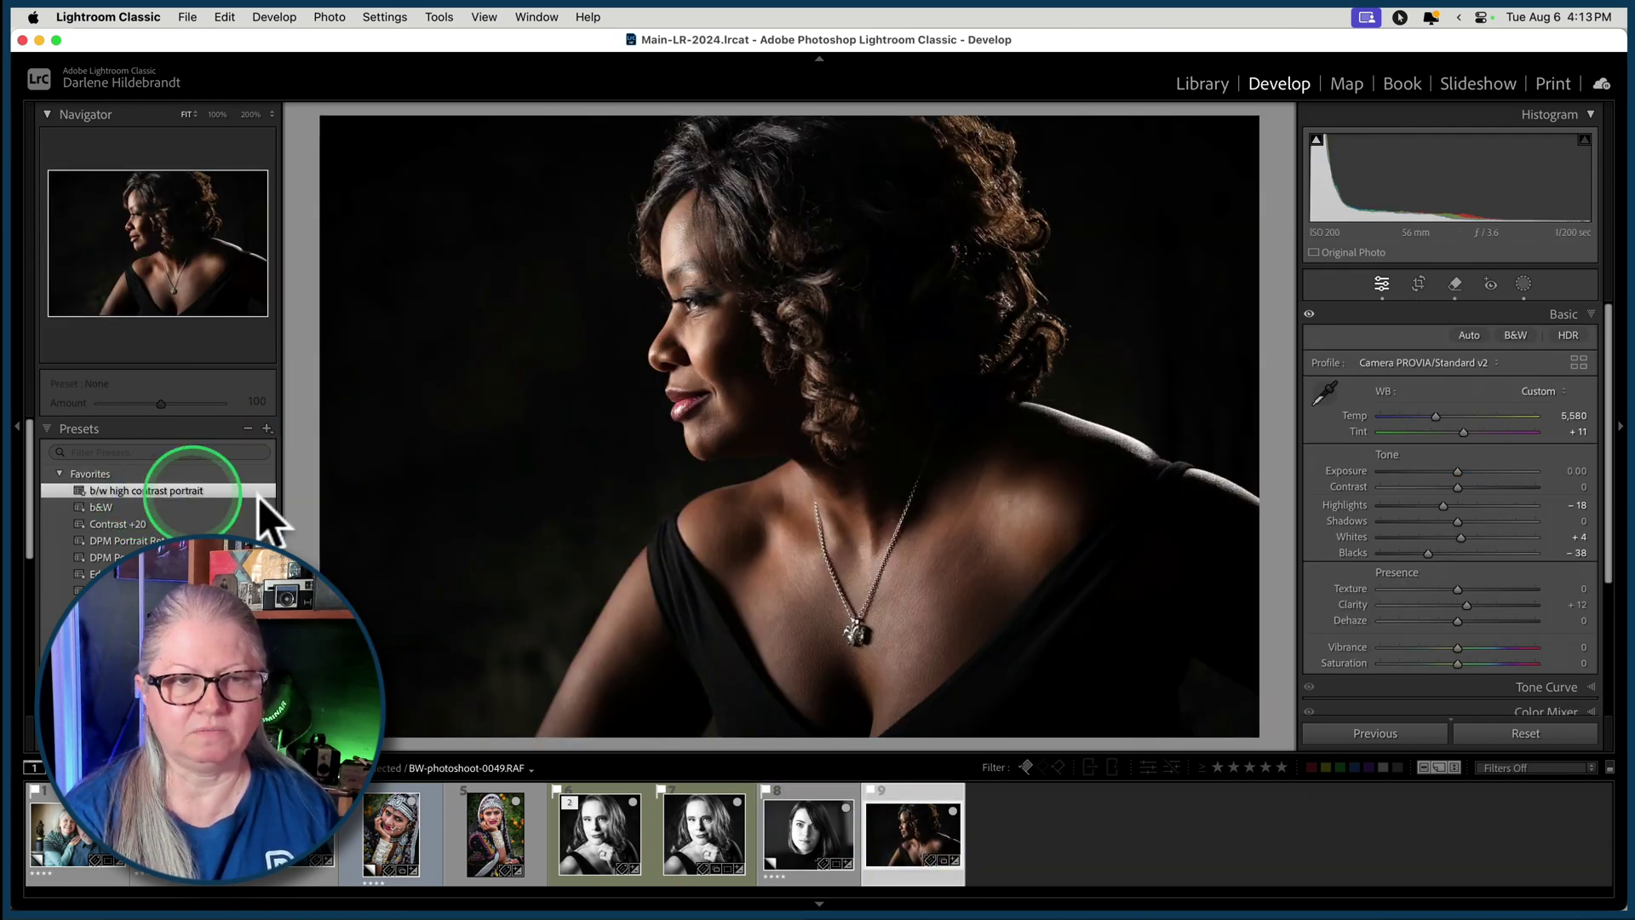
key("backslash")
key("backslash")
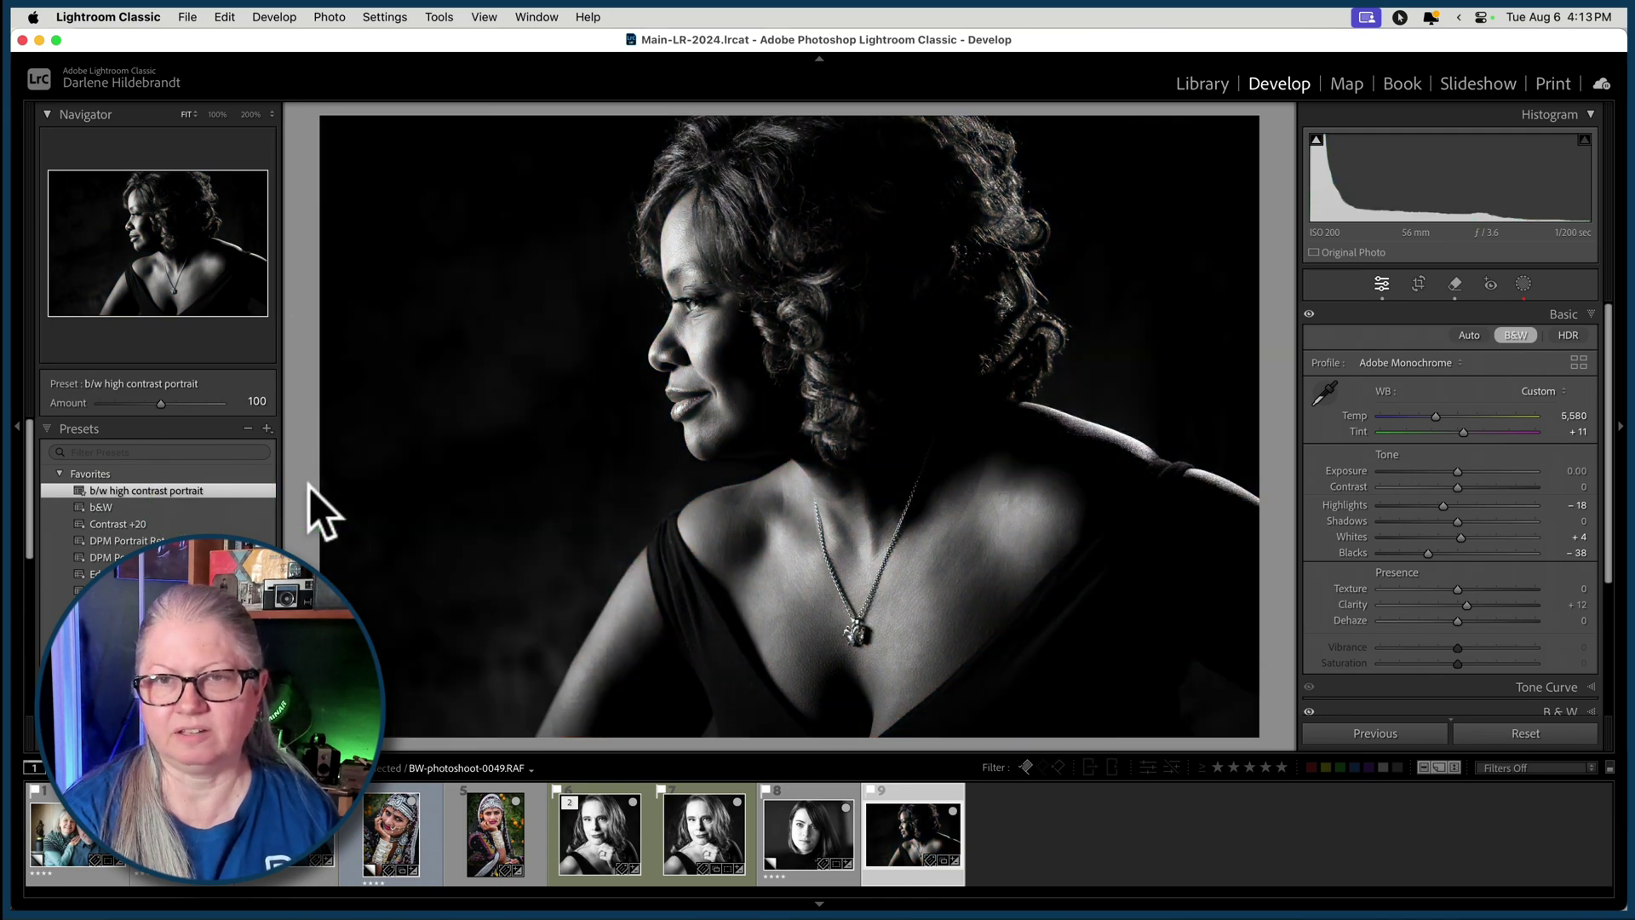
left_click(1366, 187)
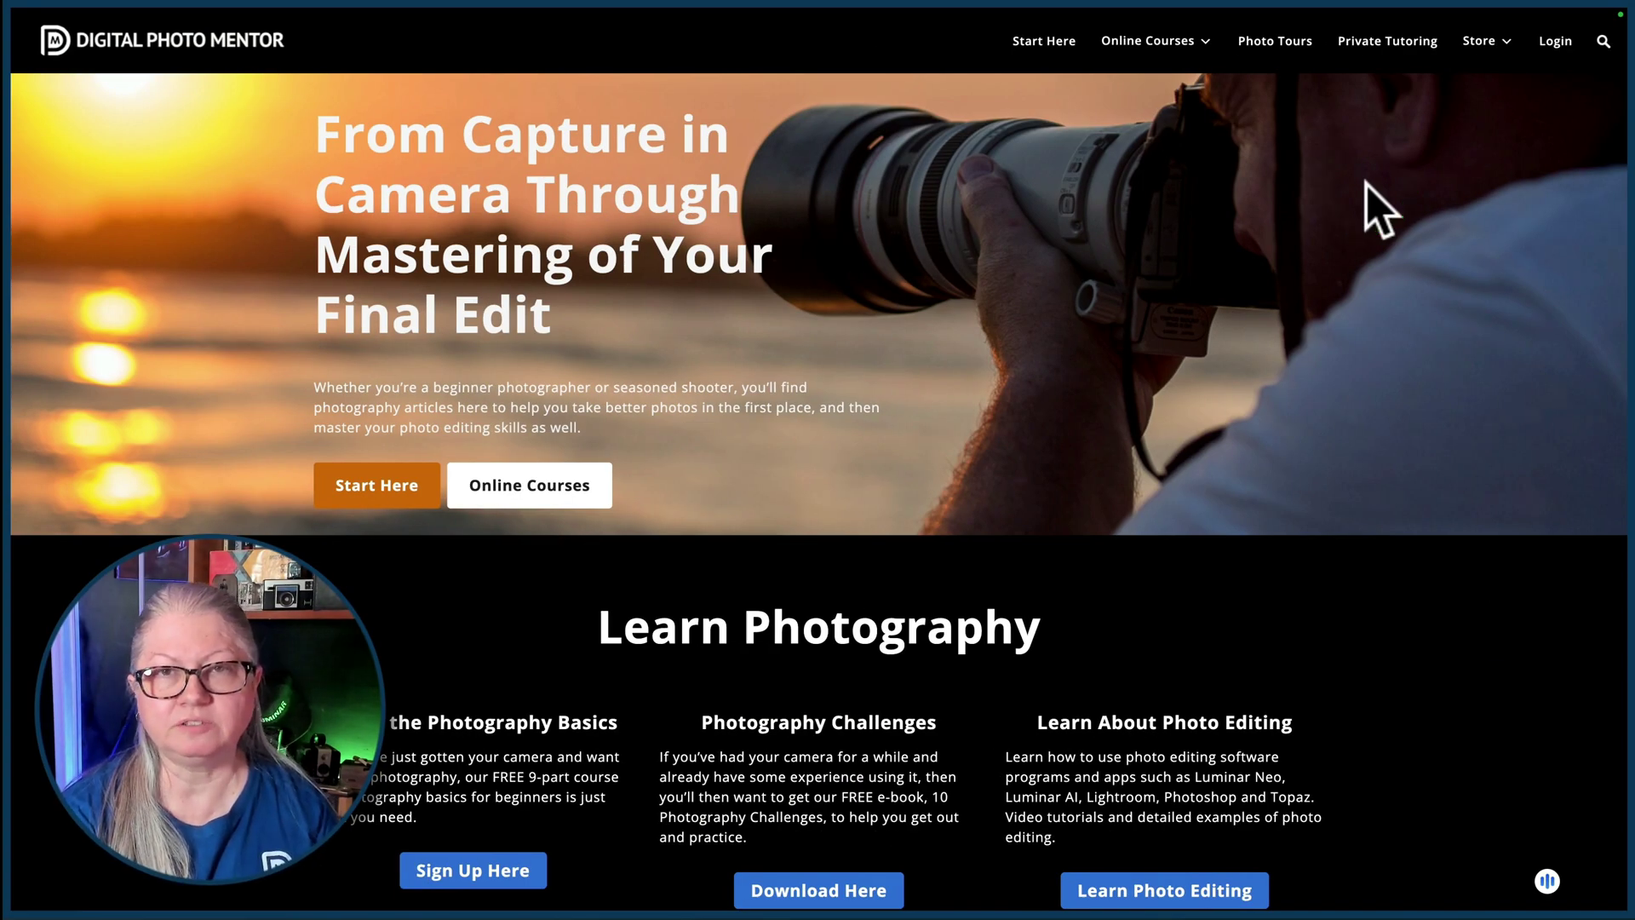
- Visit the Lightroom Presets store page, then the Skylum Marketplace presets listing
left_click(1489, 45)
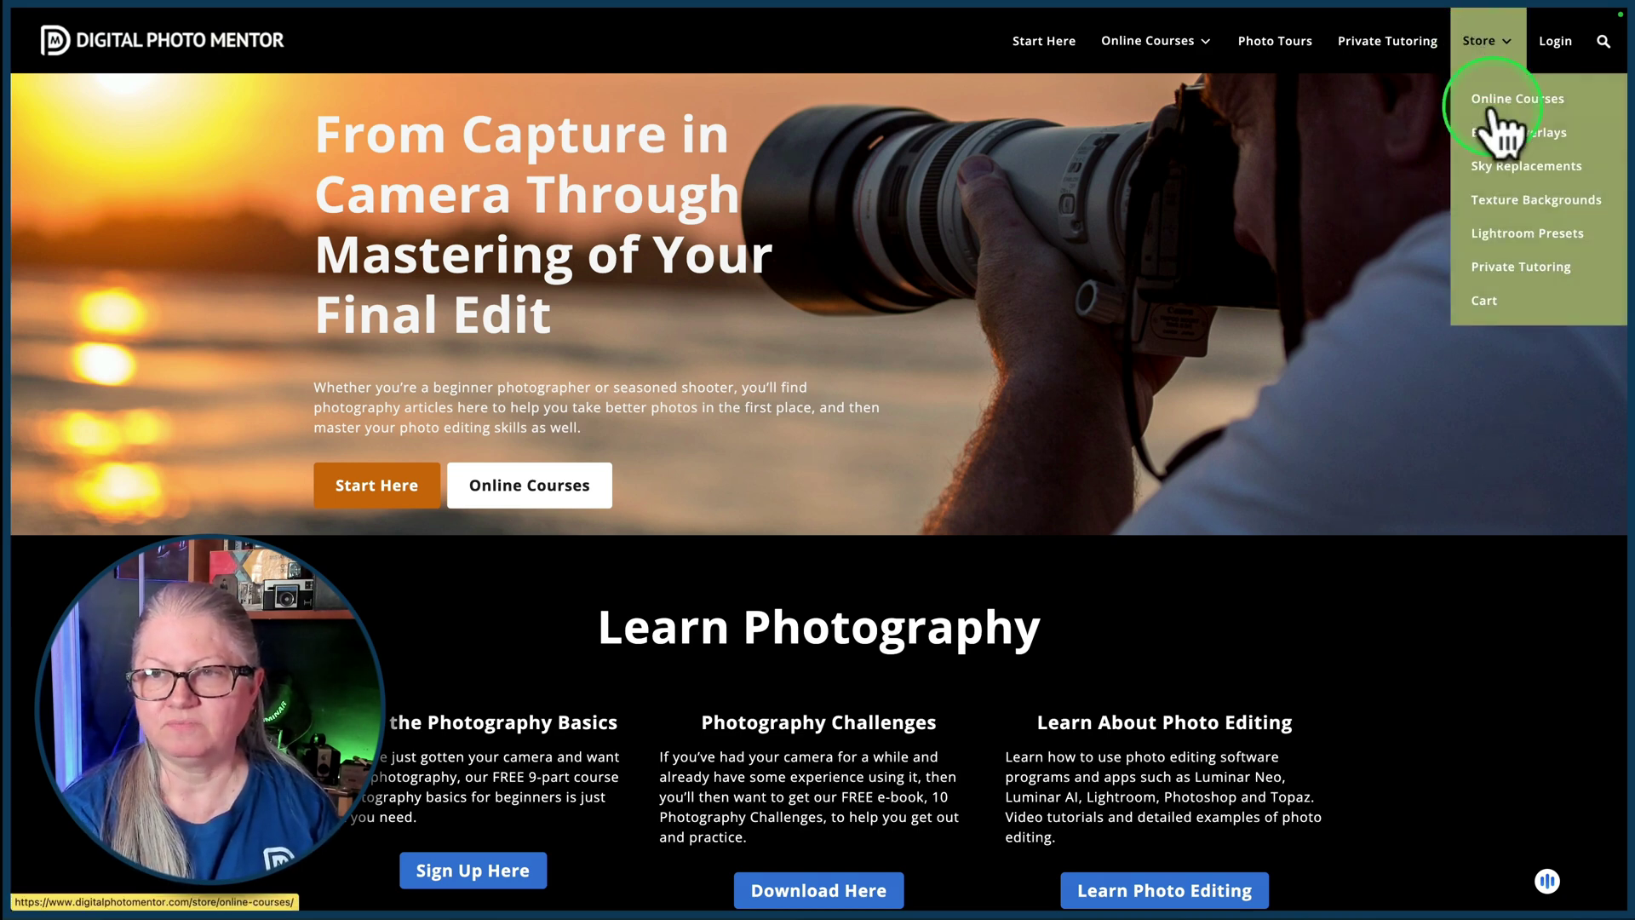
left_click(1511, 234)
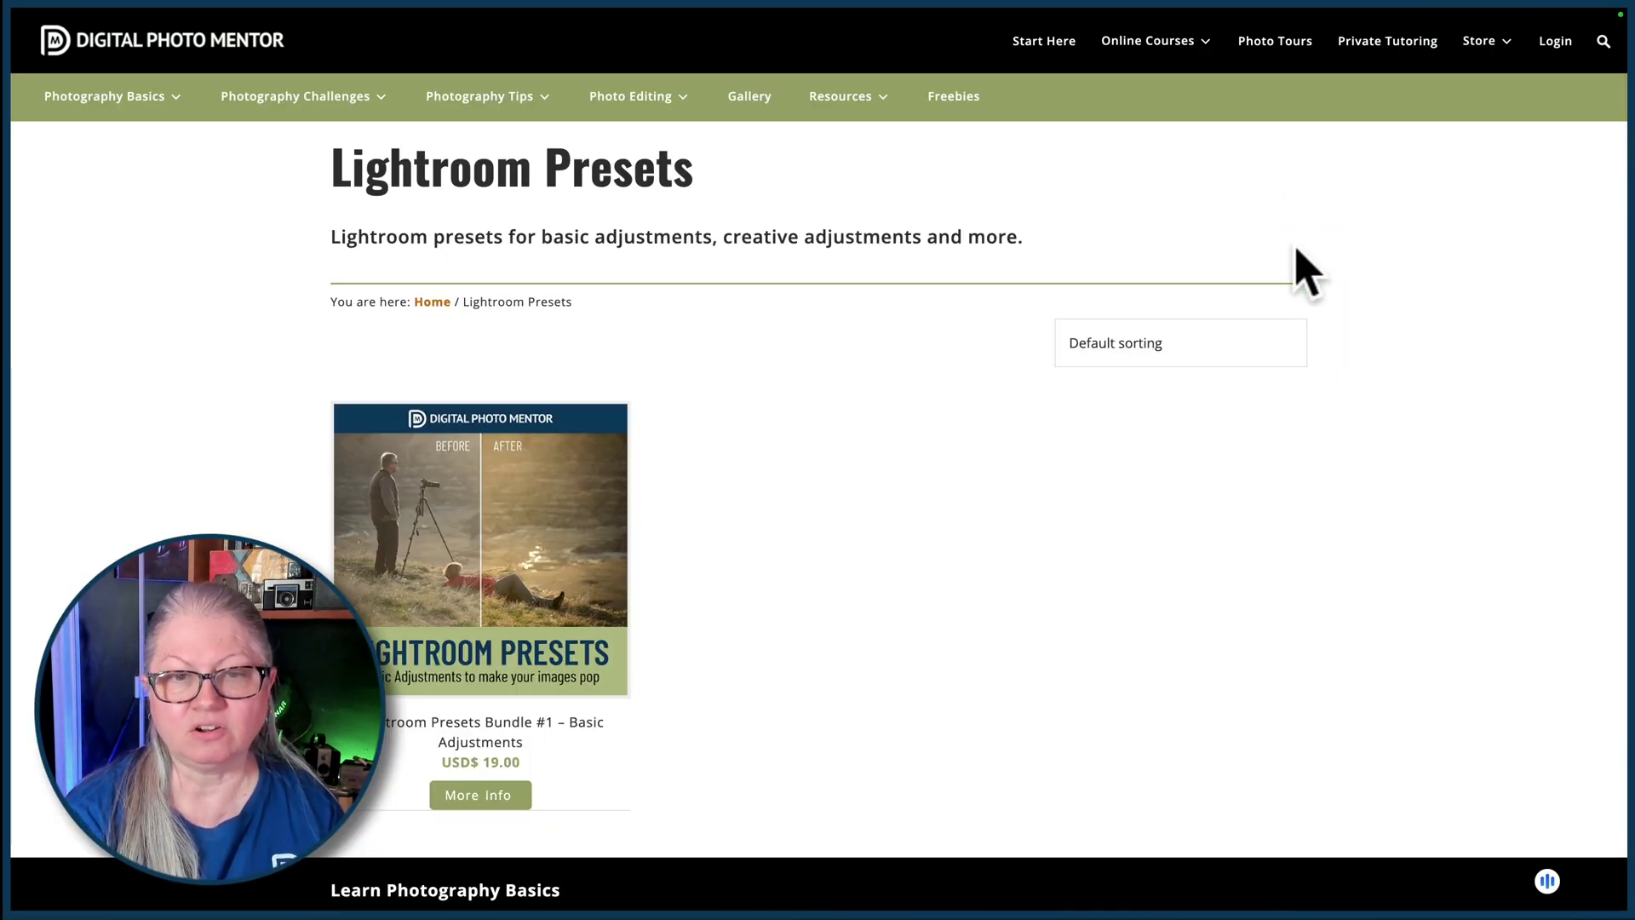
left_click(1233, 326)
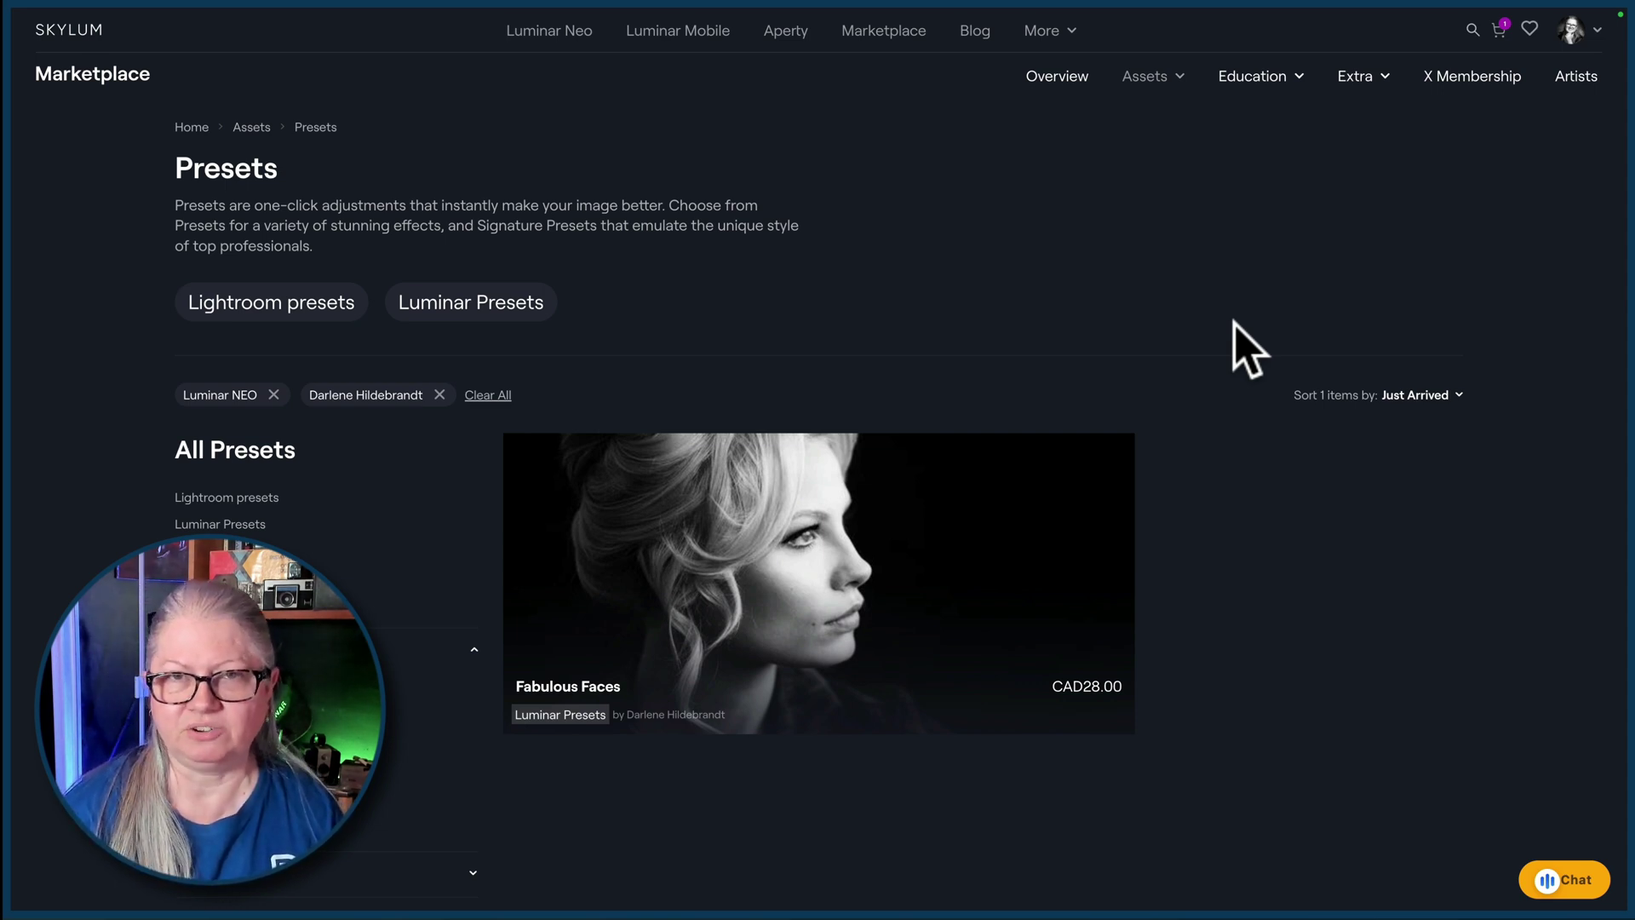
left_click(1235, 324)
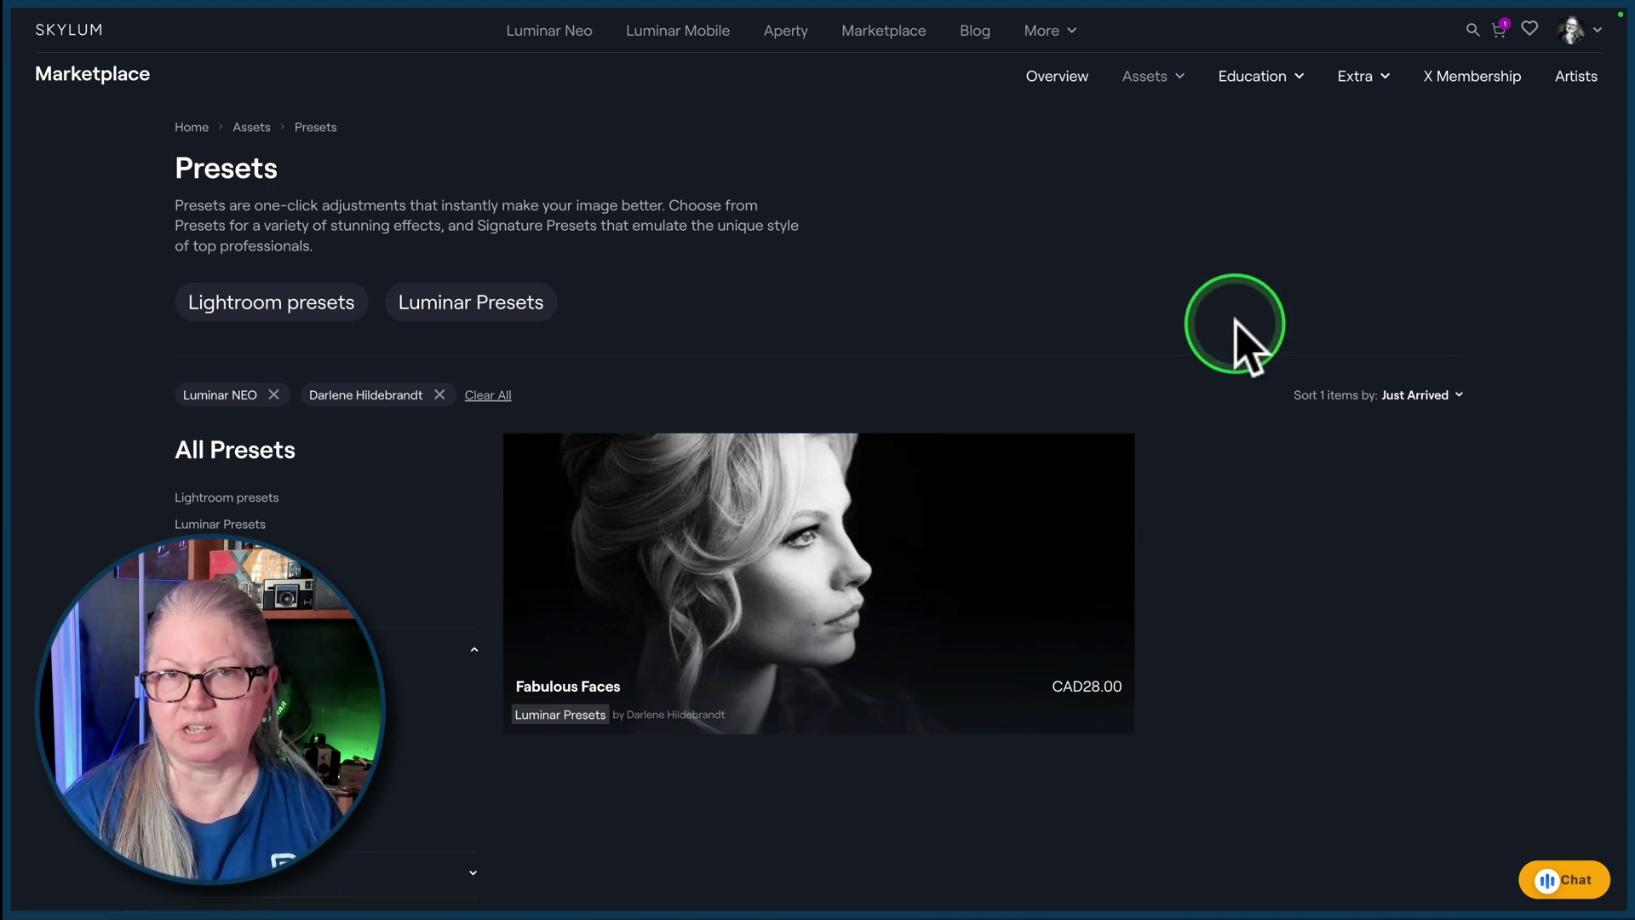
- Go to Skylum's Aperty pre-order page, 'The Quickest Path to Perfect Photos'
left_click(785, 34)
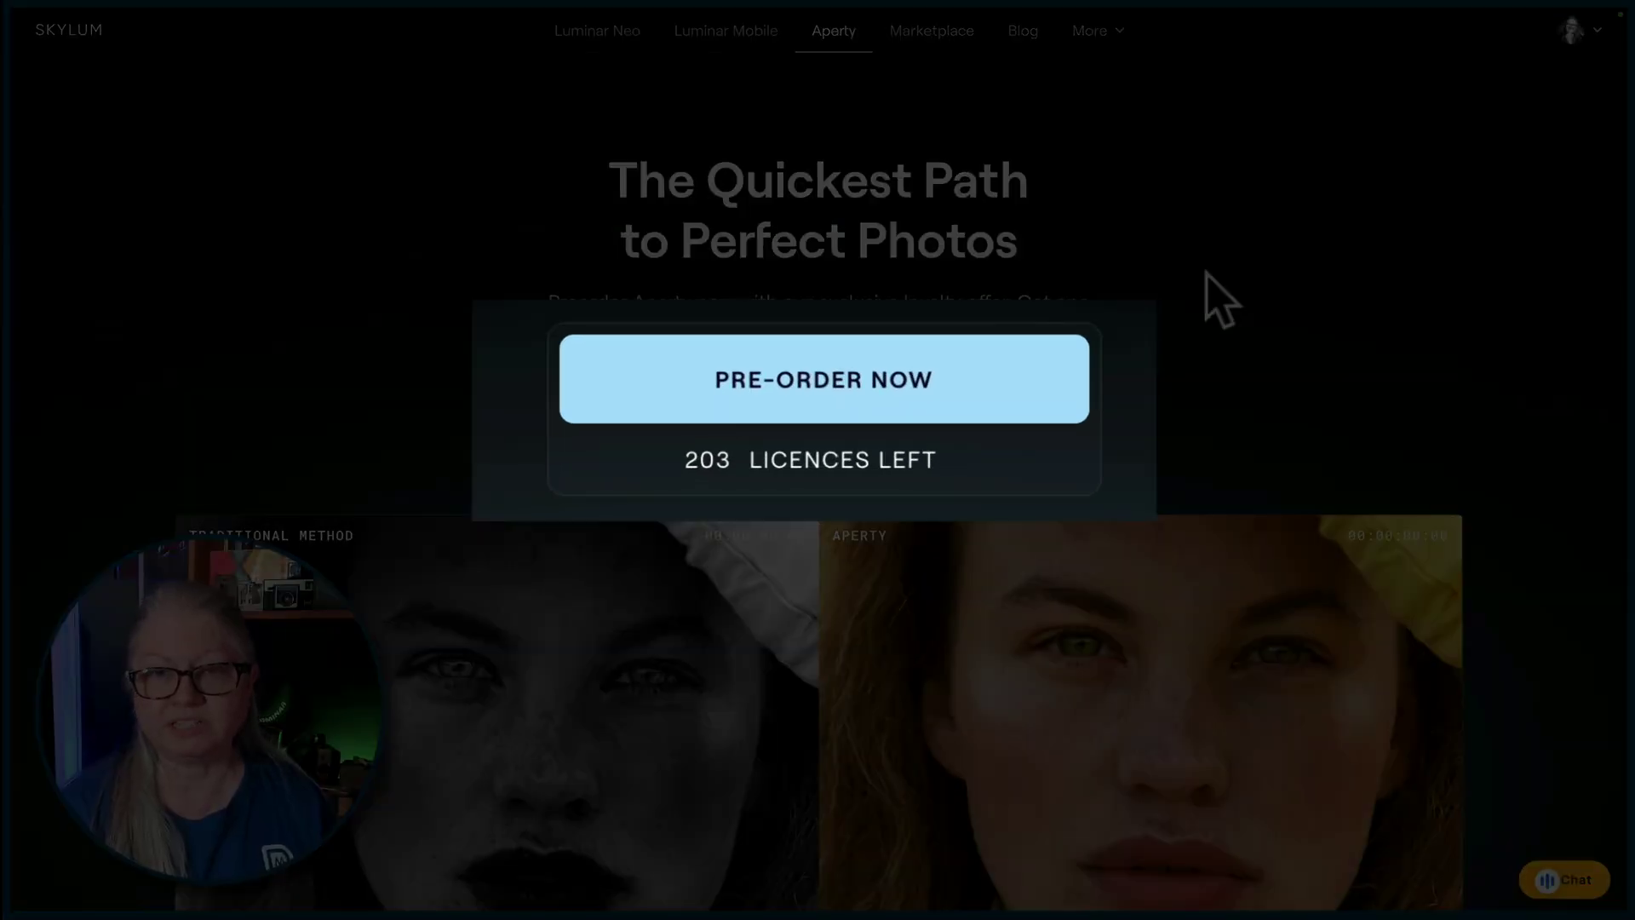
left_click(992, 407)
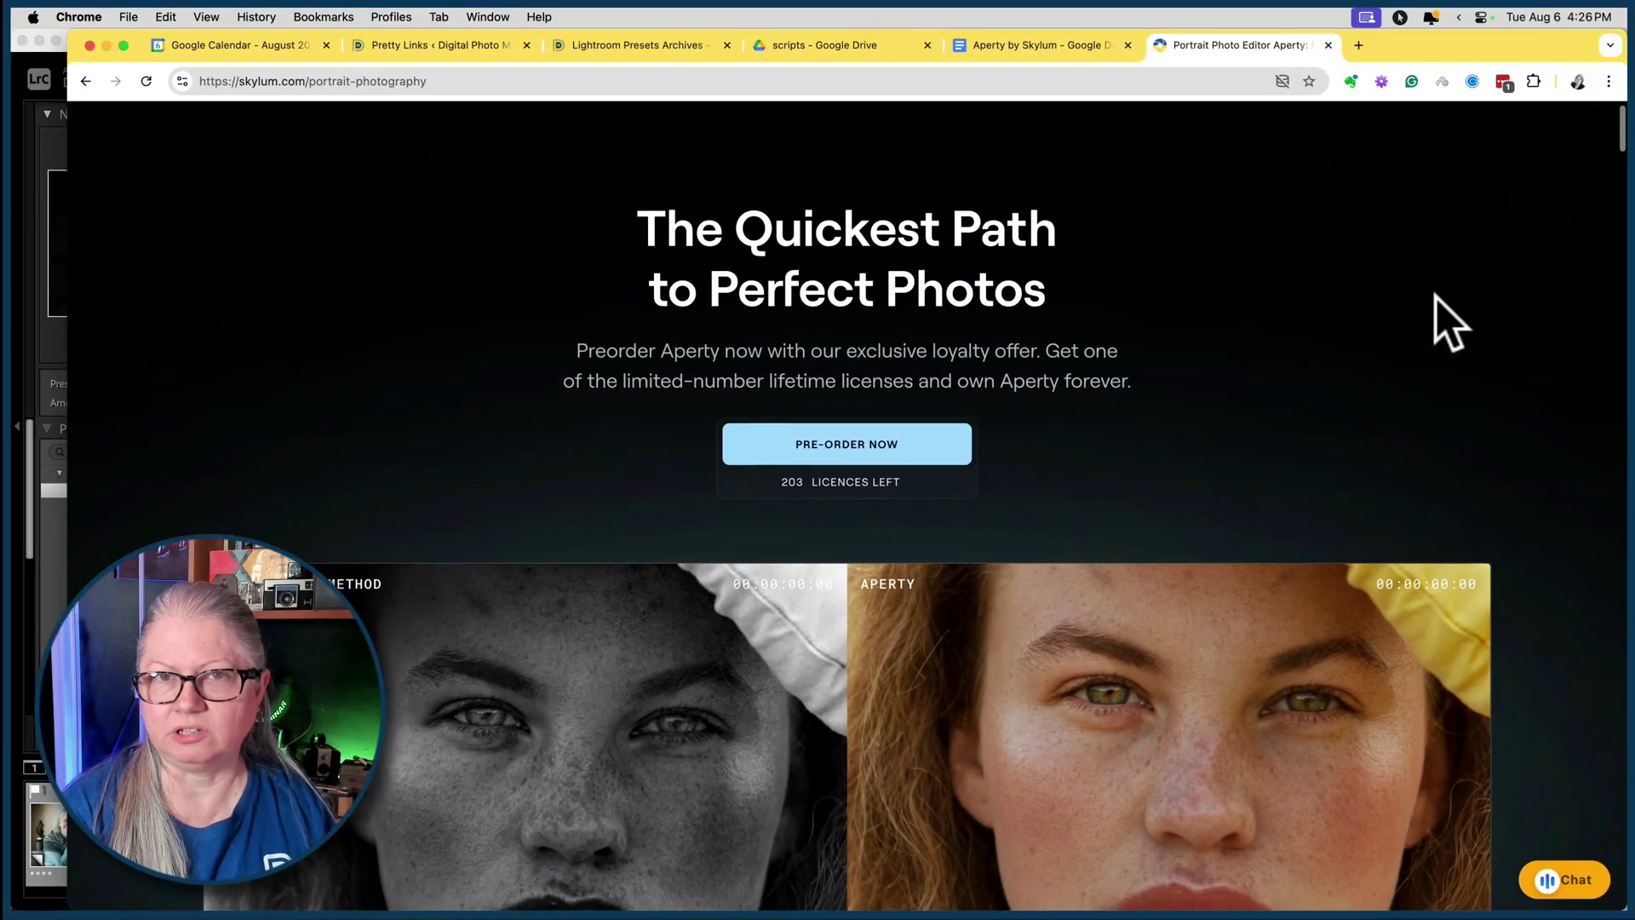
- Scroll past the comparison videos and bring up the blemish removal before/after demo
scroll(1436, 295, "down", 3)
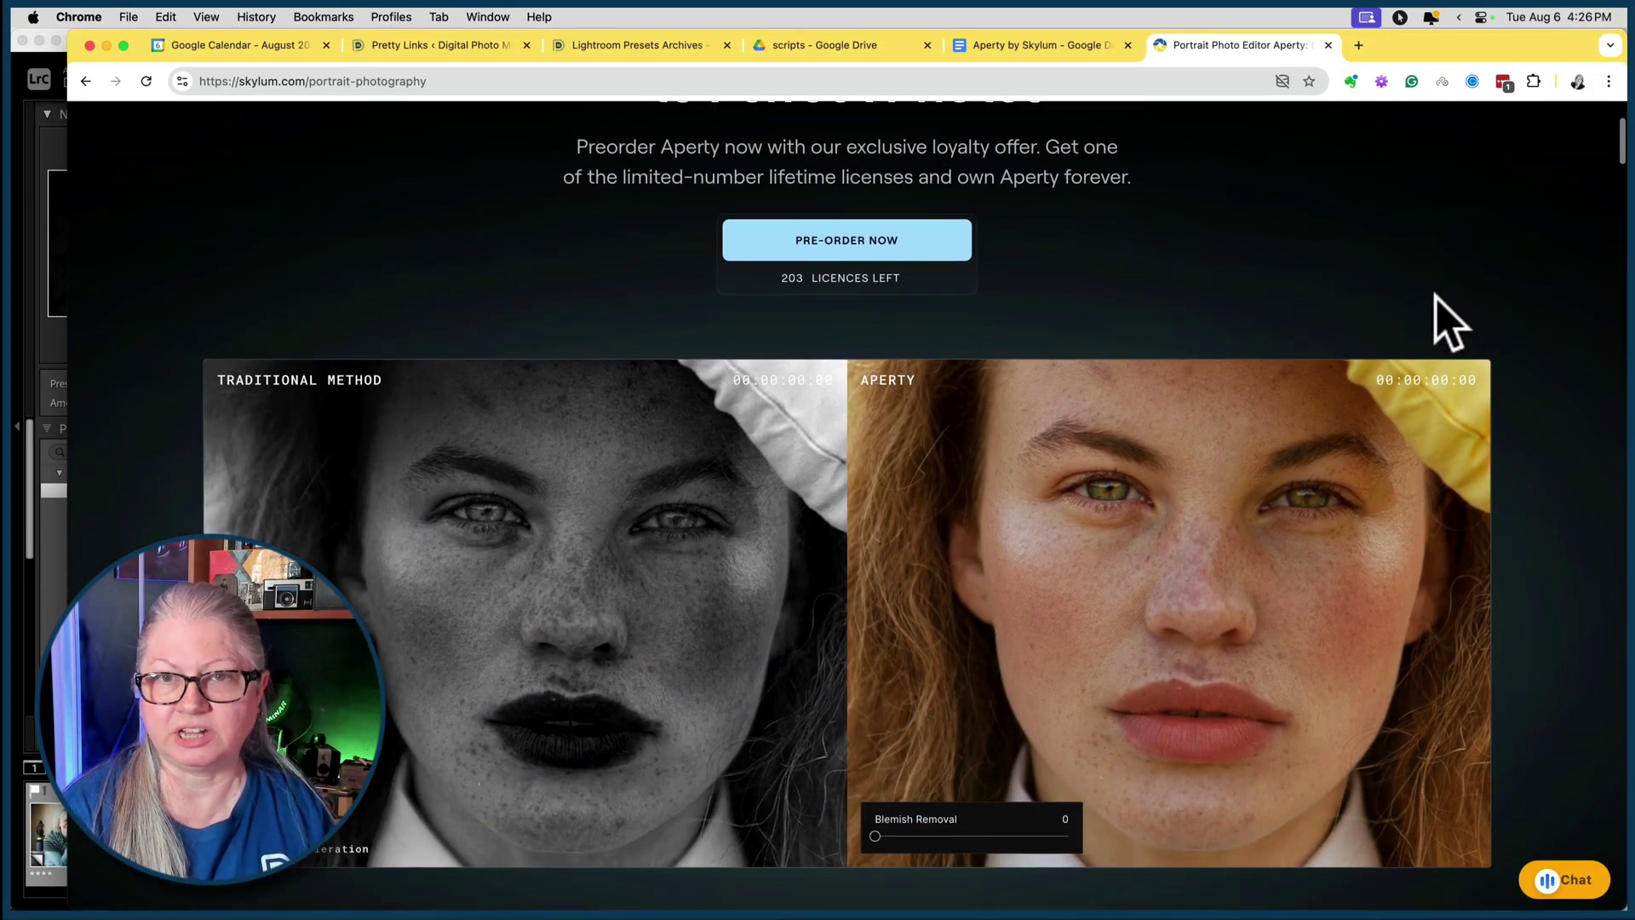
scroll(1234, 248, "down", 2)
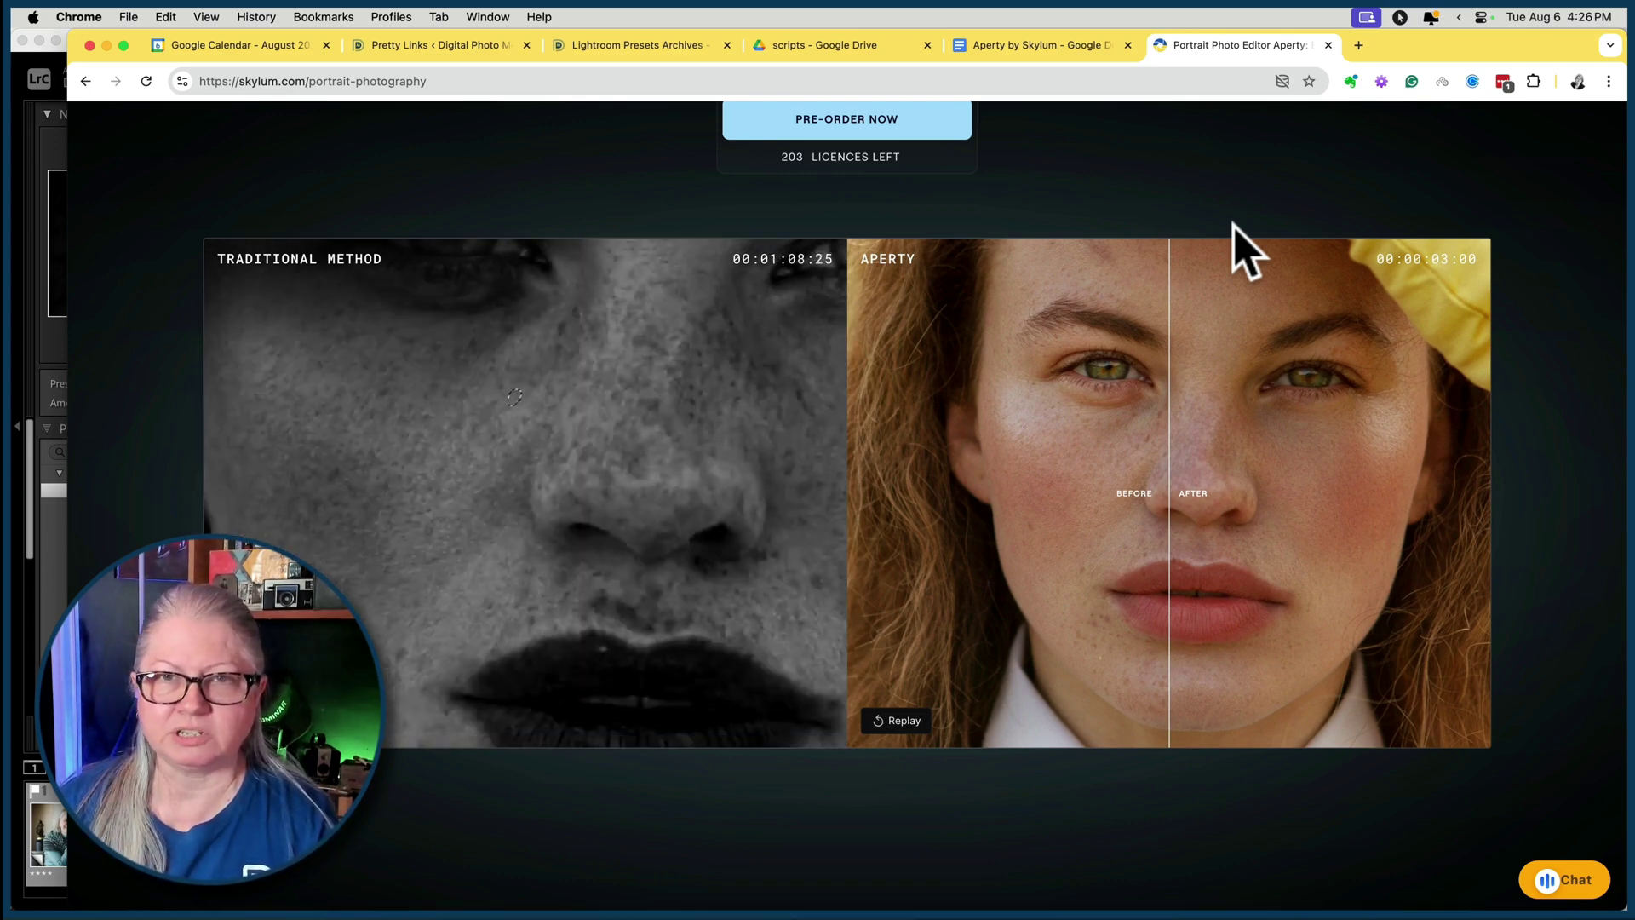
left_click_drag(1169, 310, 946, 437)
scroll(946, 437, "up", 2)
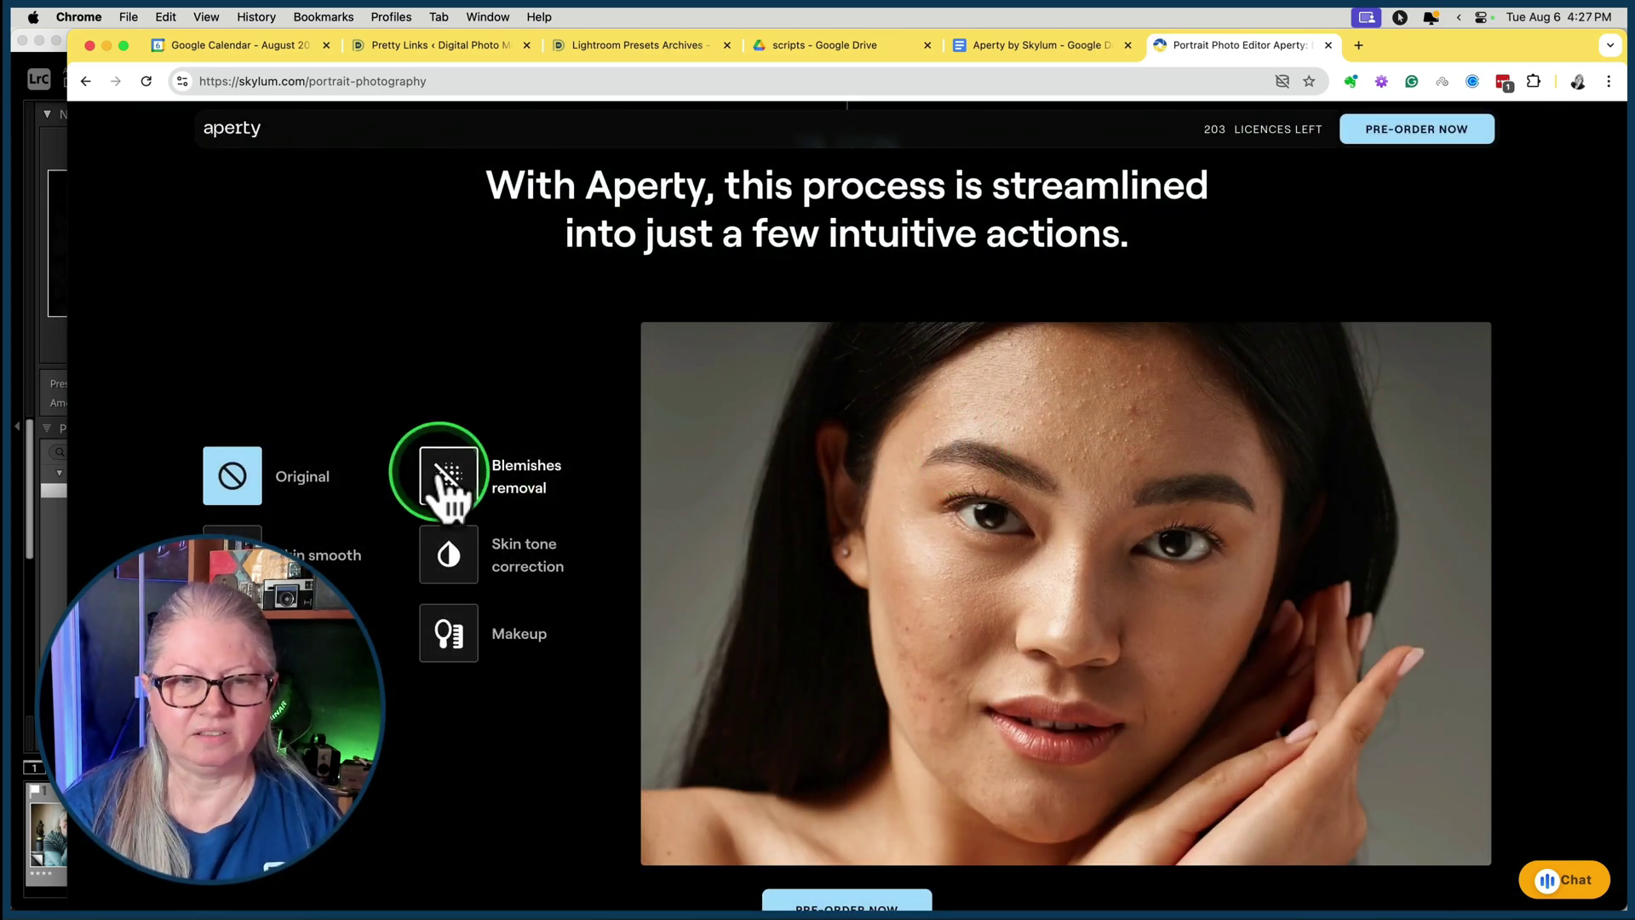
left_click(453, 478)
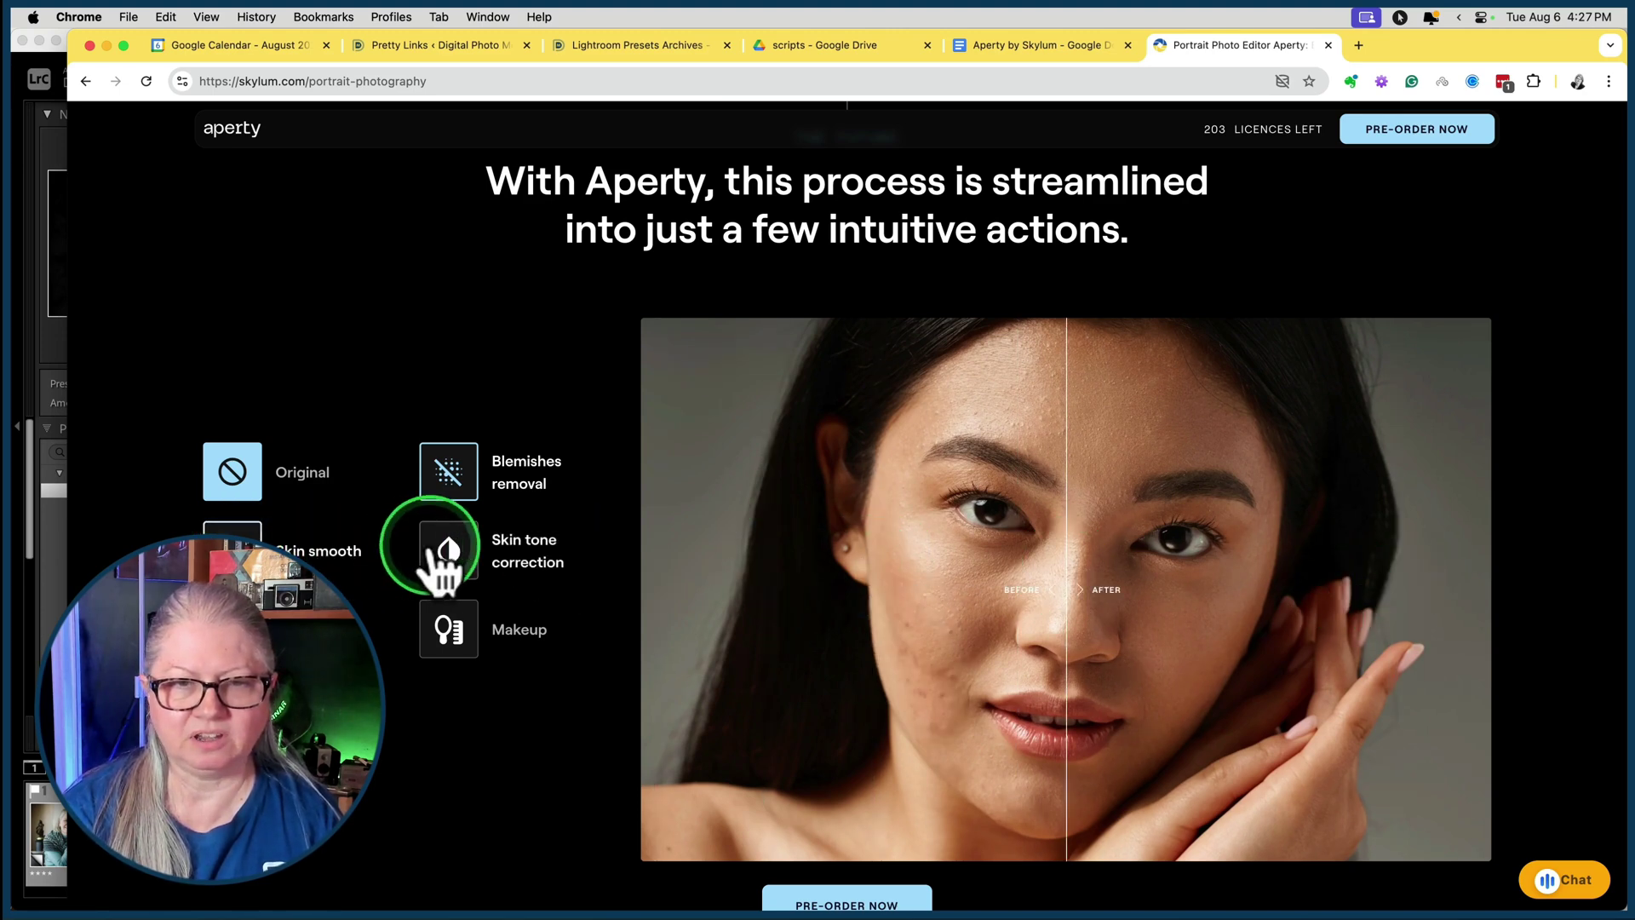
- View the Skin tone correction and Makeup demos, then slide the divider left to reveal the retouched face
left_click(447, 558)
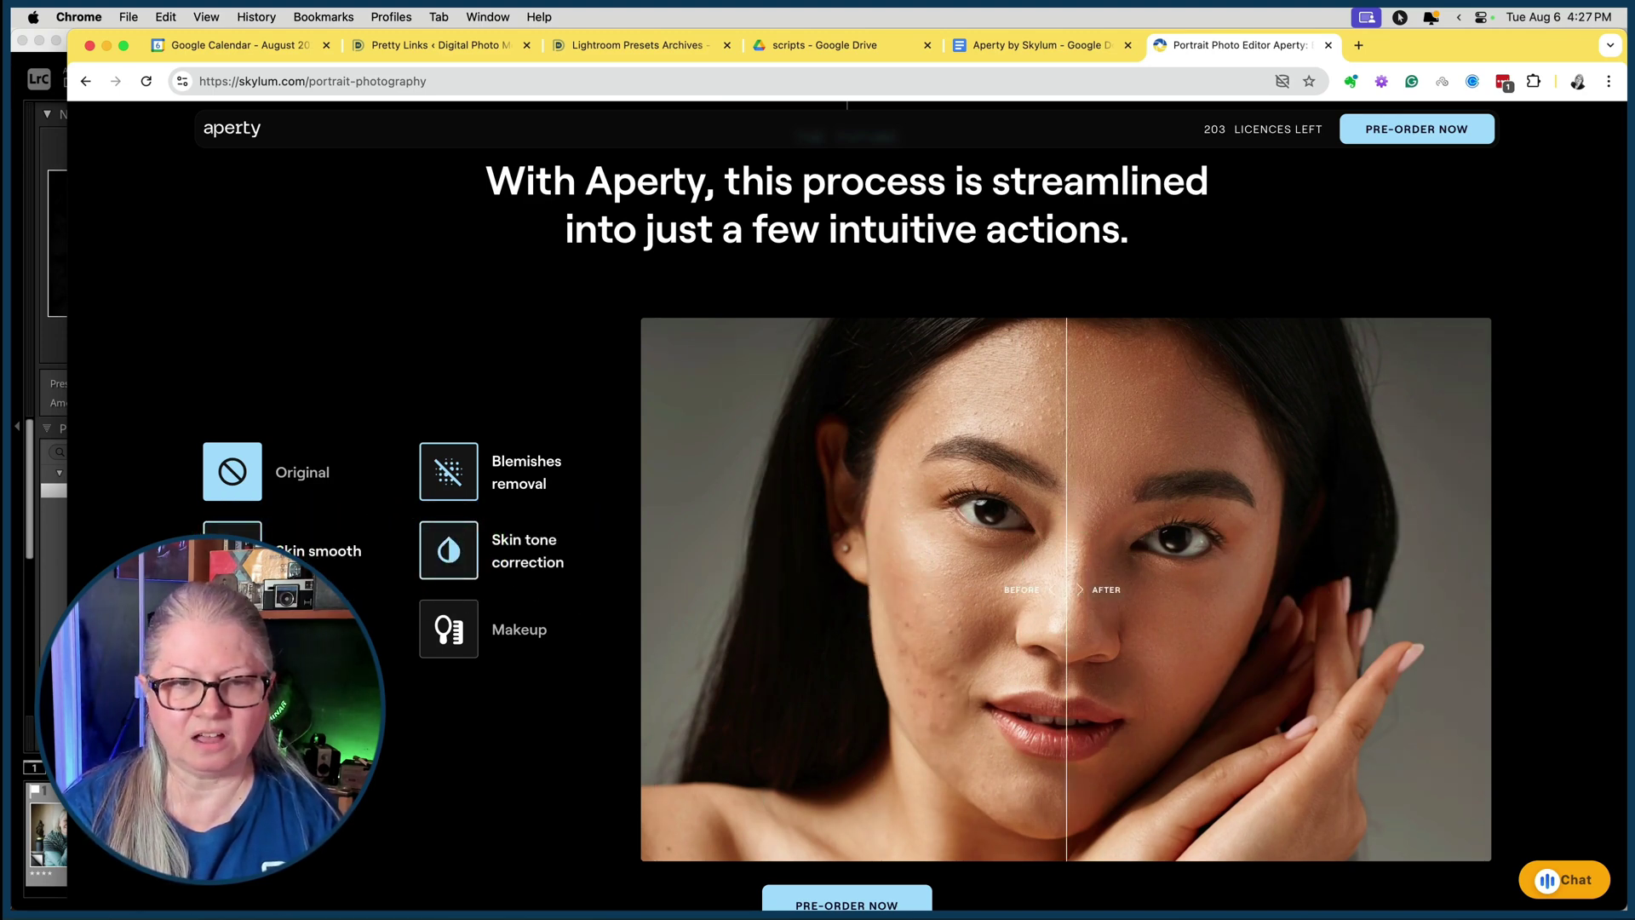
left_click(449, 630)
left_click(454, 636)
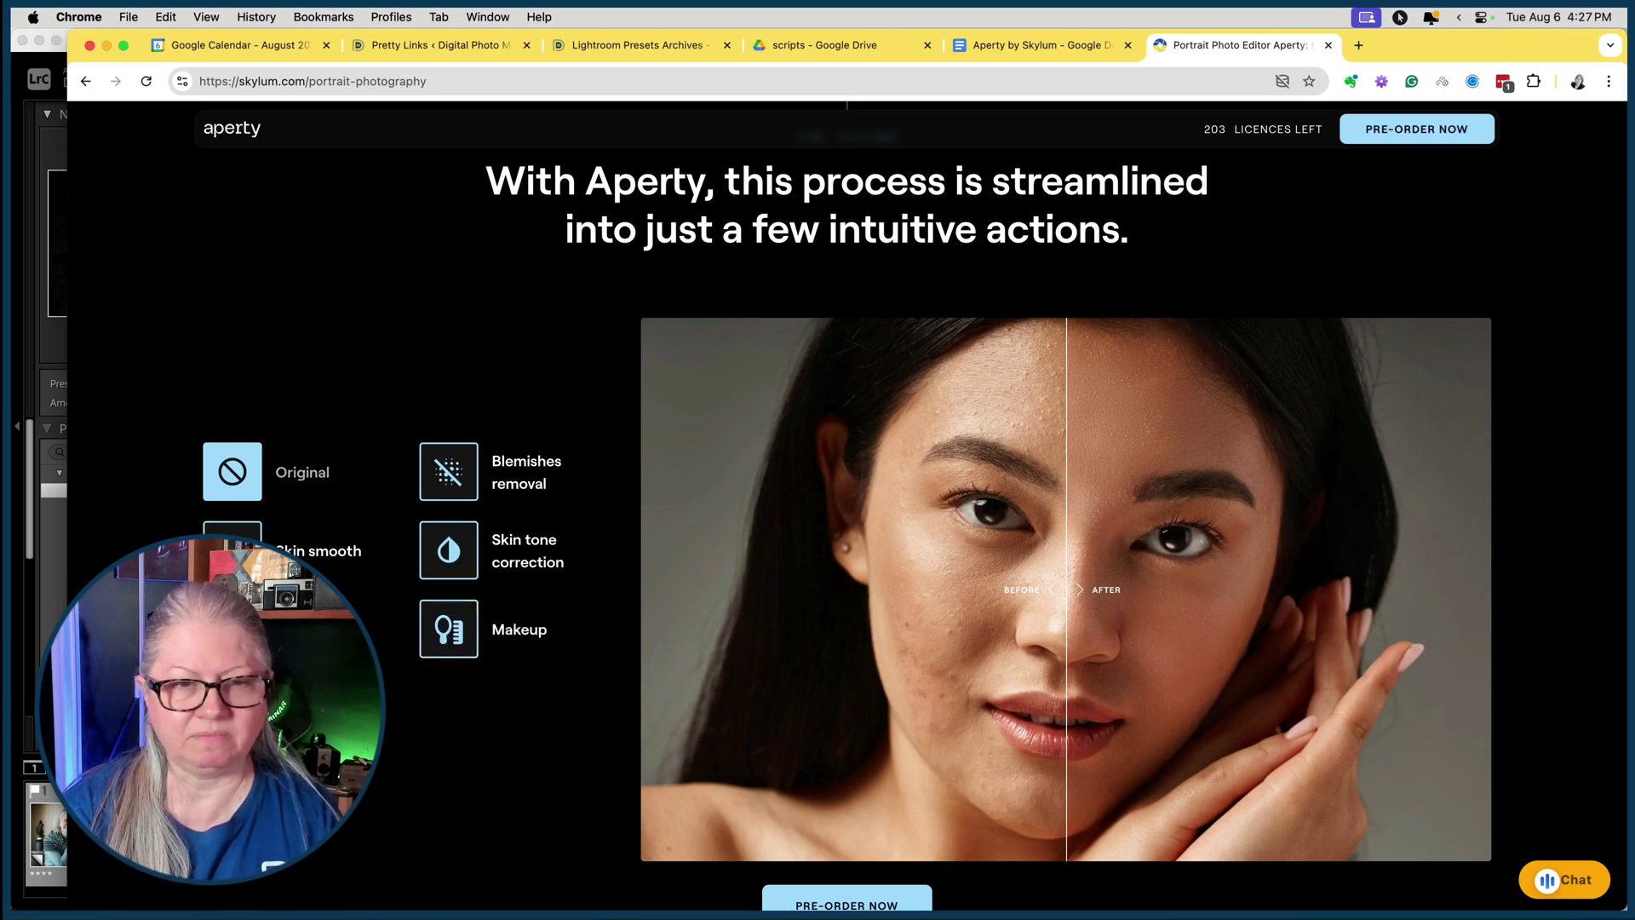
left_click_drag(1066, 656, 756, 590)
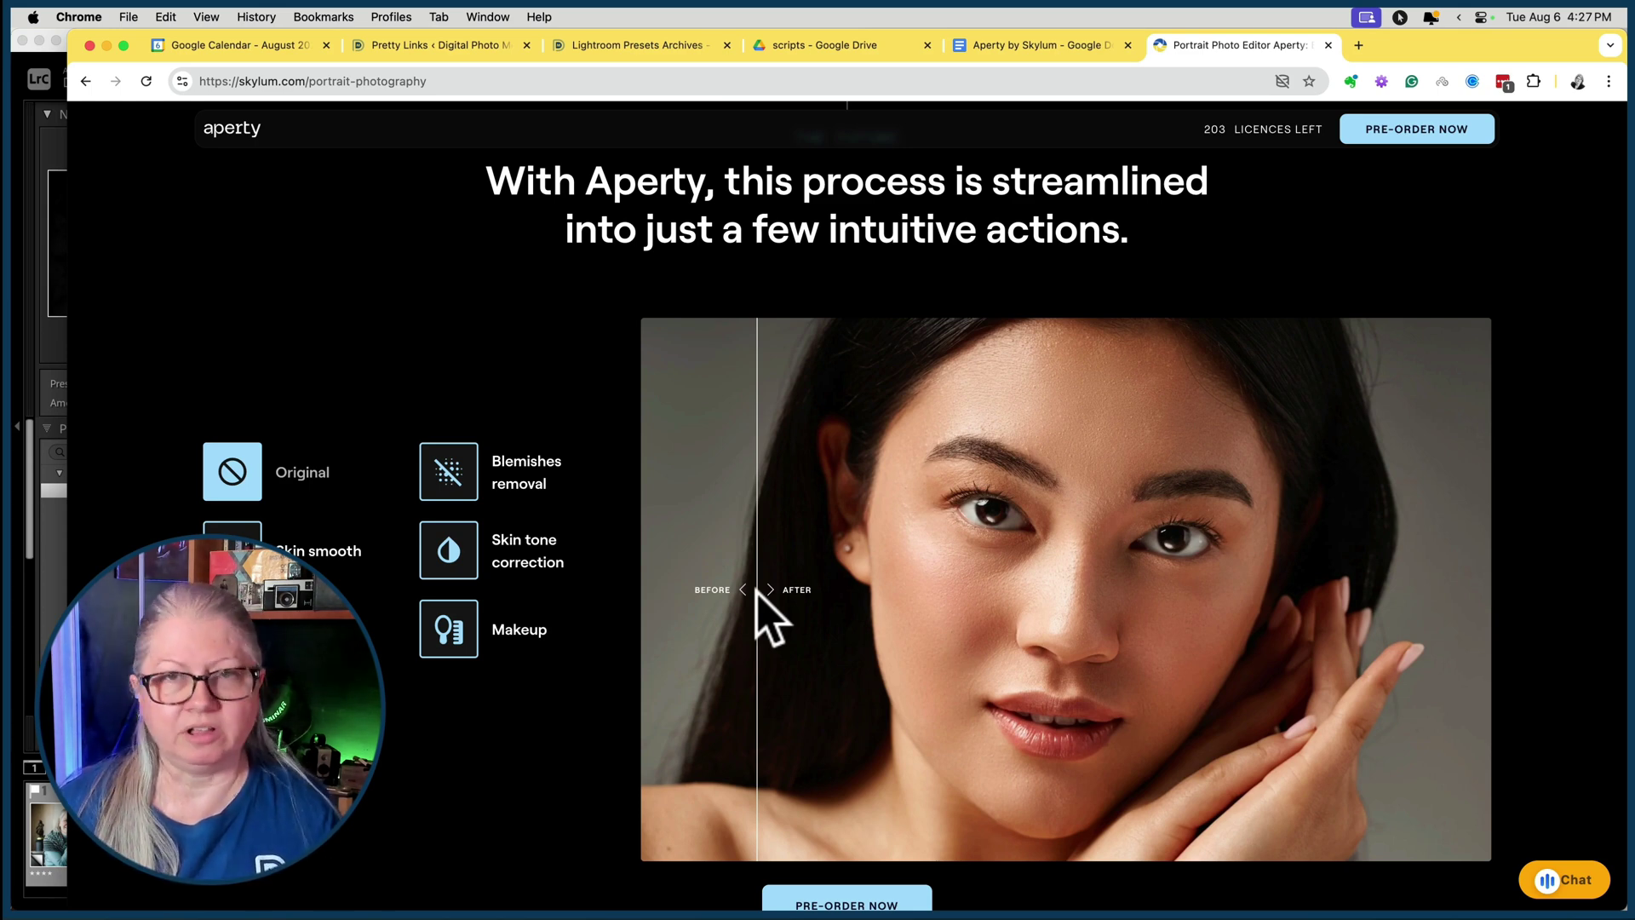
- Scroll past the batch-retouching gallery to the Advanced AI Technology, User-Centric Design and Community cards
scroll(1080, 398, "down", 9)
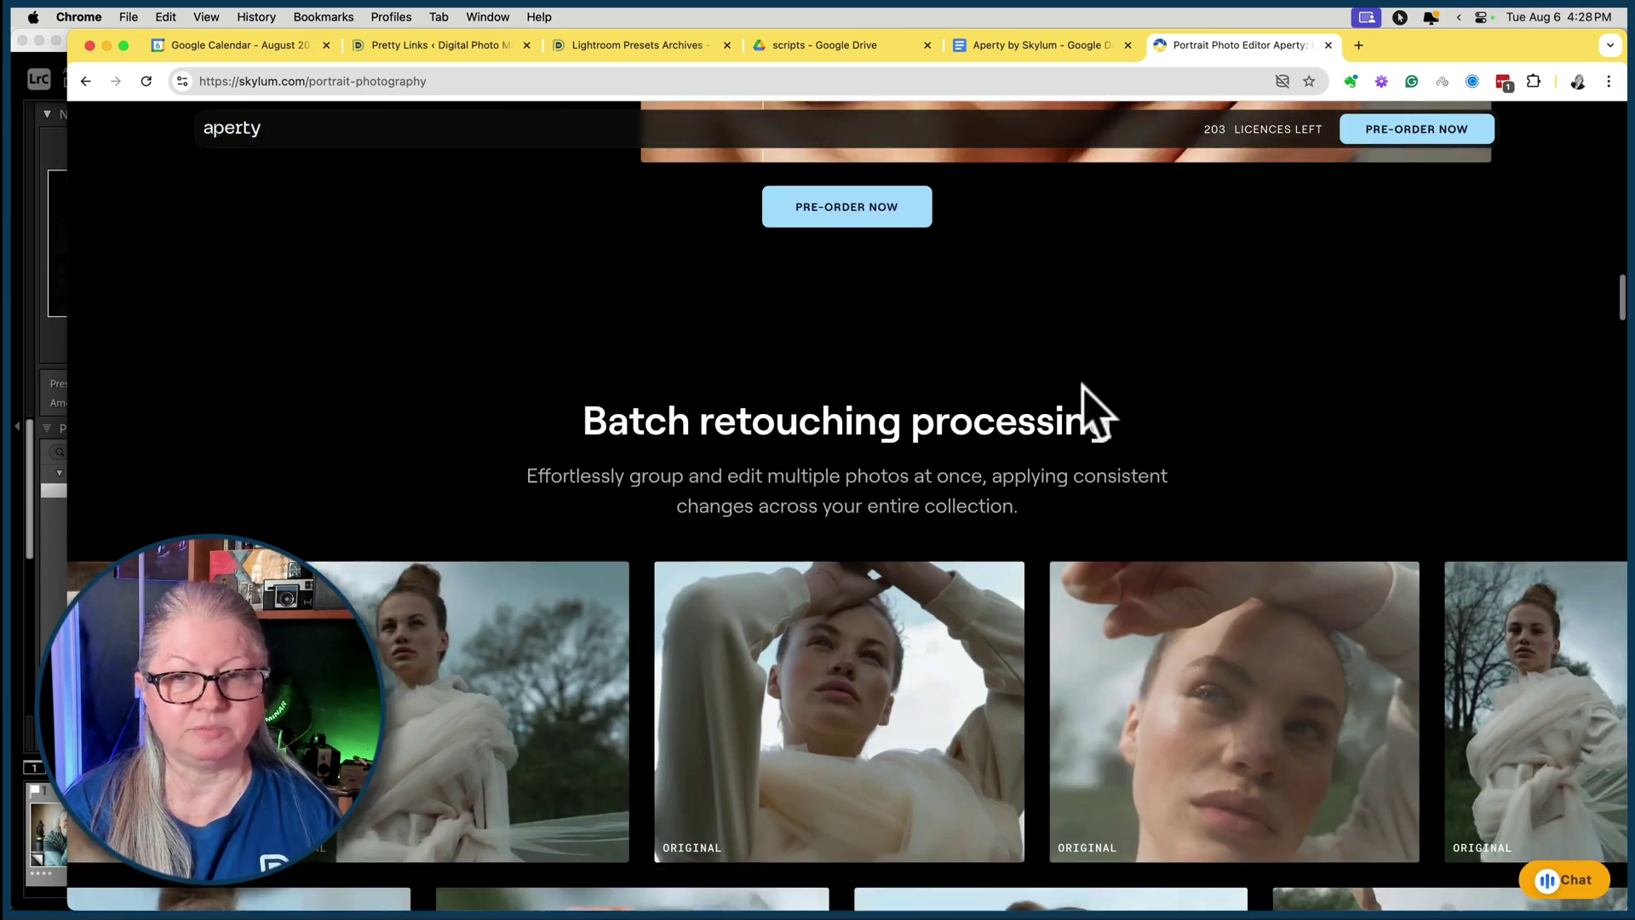
scroll(1083, 384, "down", 4)
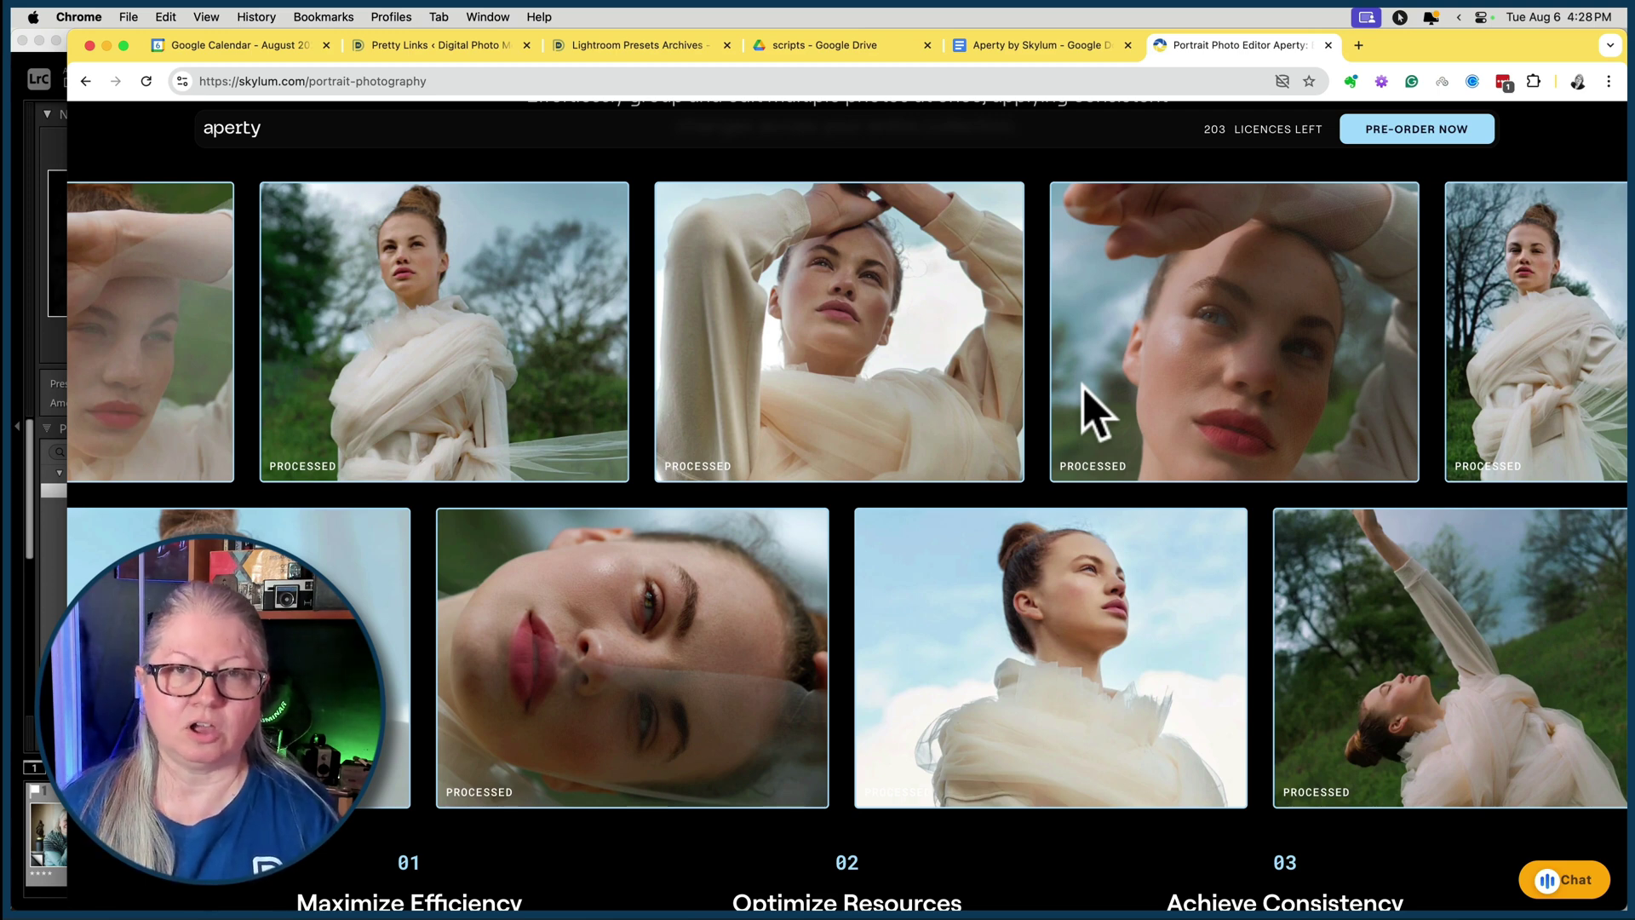
scroll(1083, 451, "down", 10)
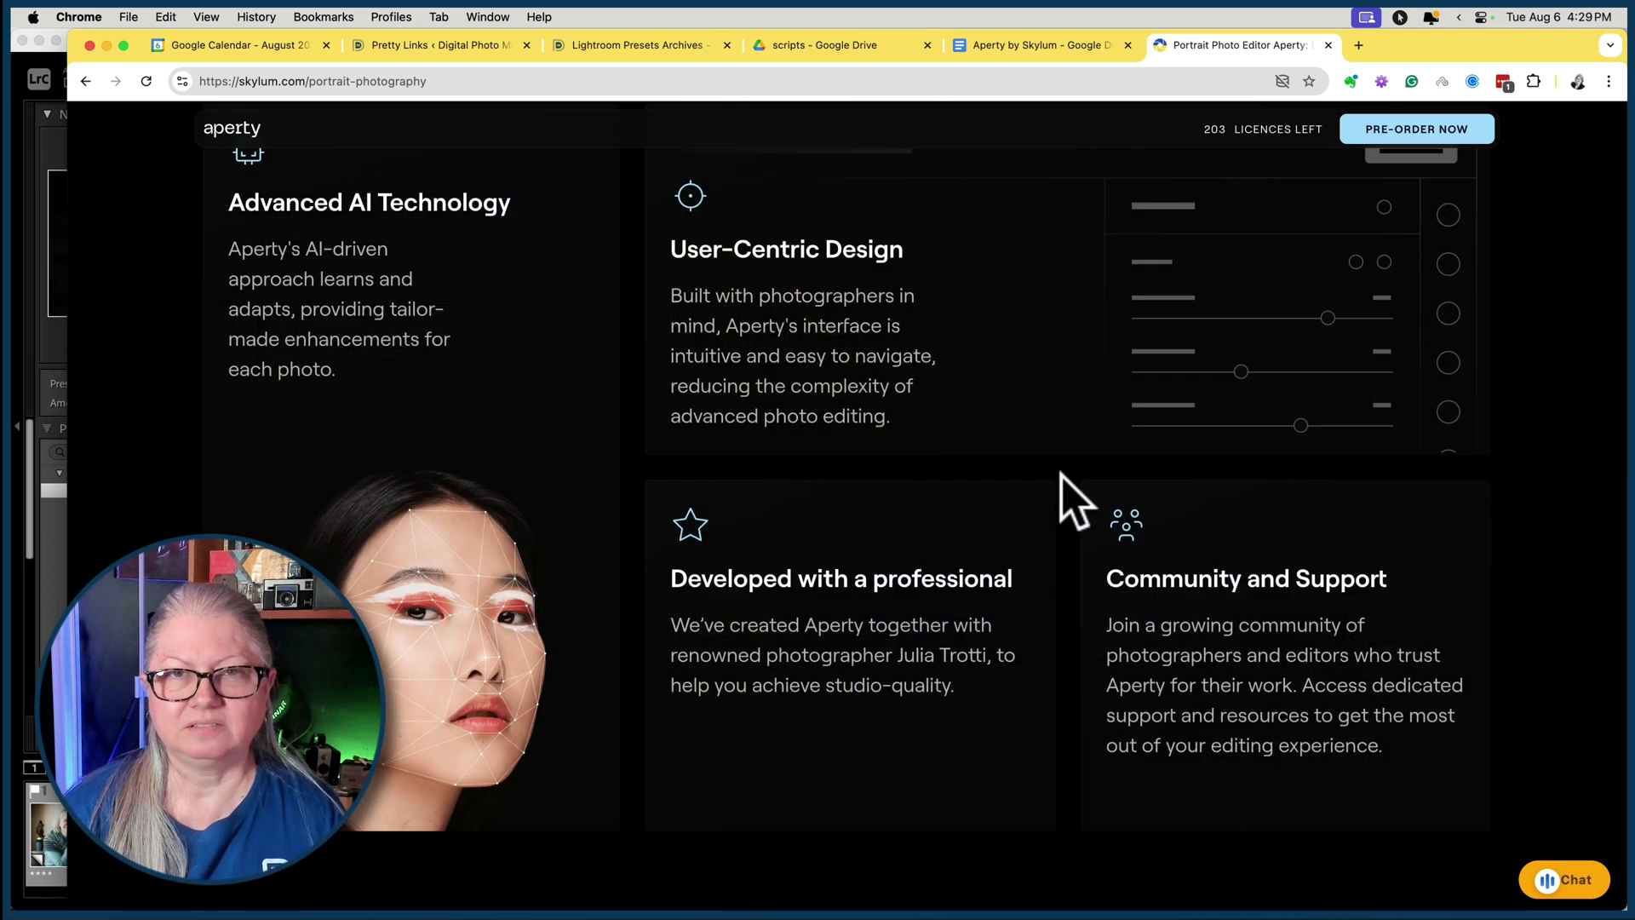